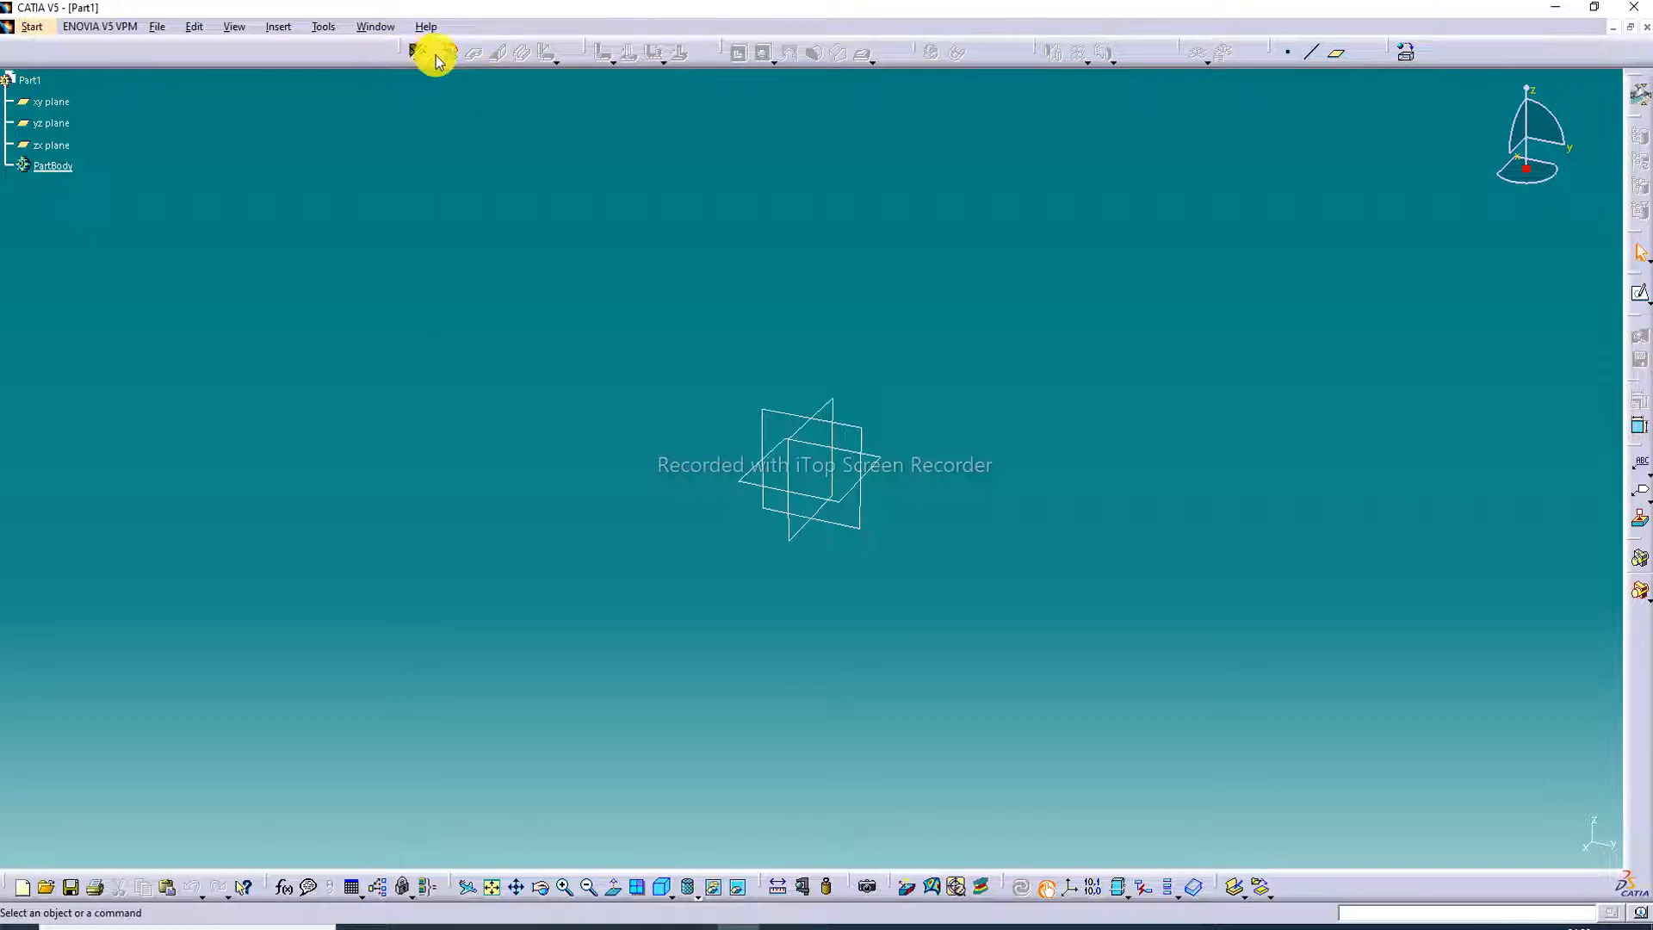
Step: Start a sketch on the xy plane and draw a centered rectangle about 170 by 104 mm around the origin
{"action": "left_click", "coordinate": [435, 57]}
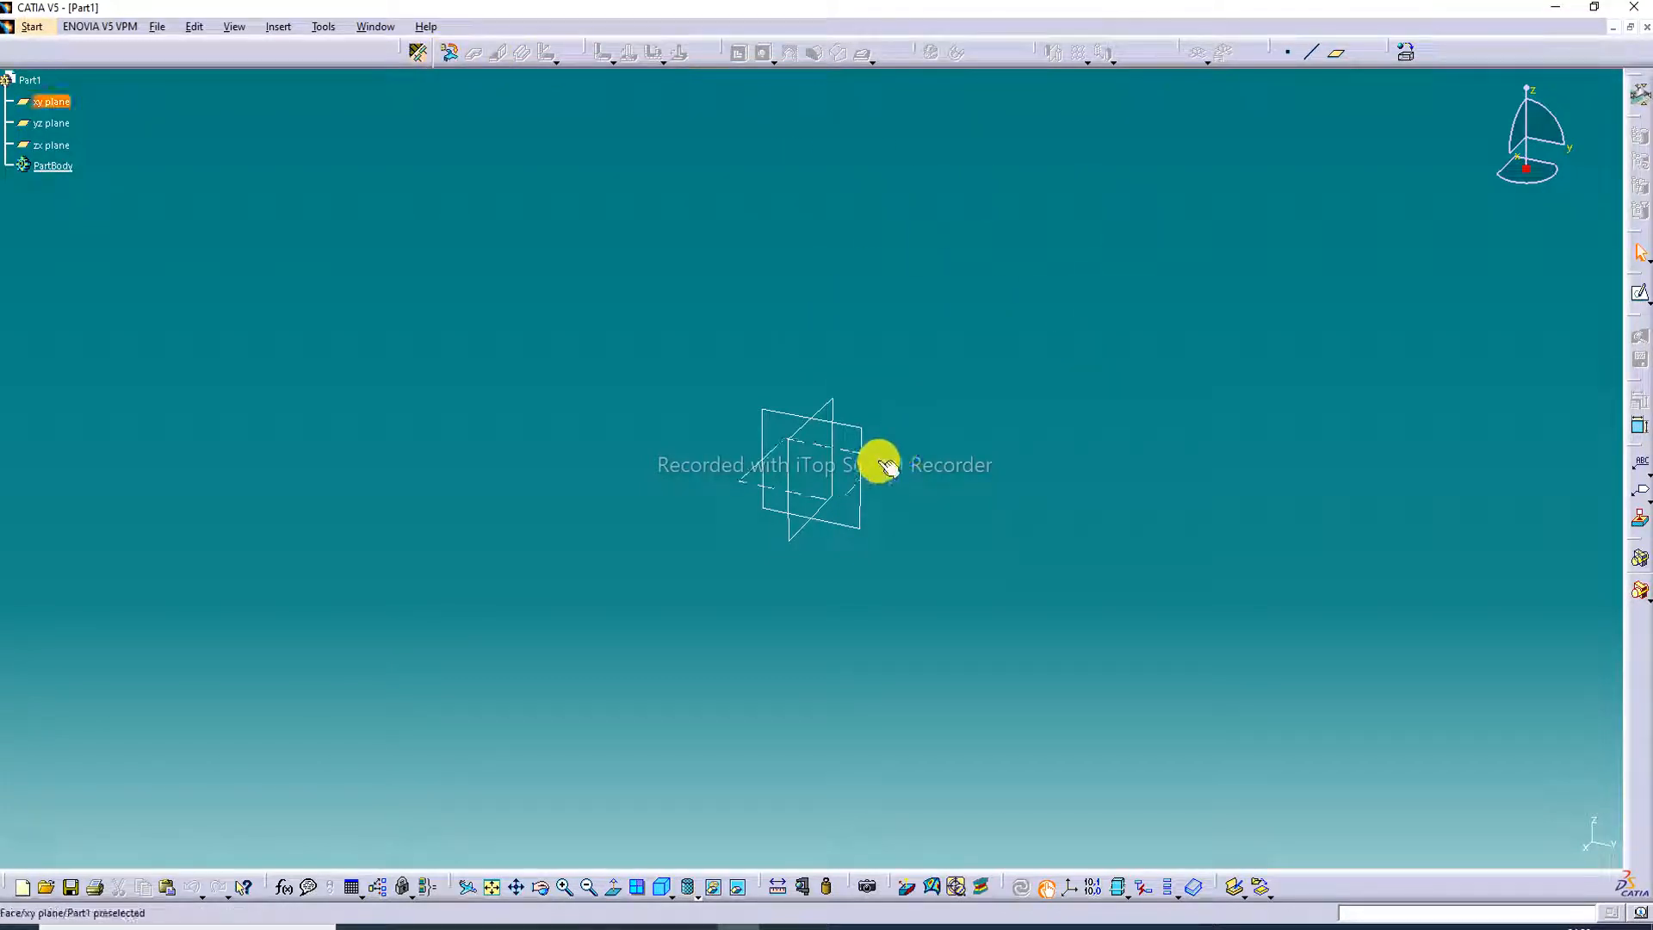
{"action": "left_click", "coordinate": [1640, 295]}
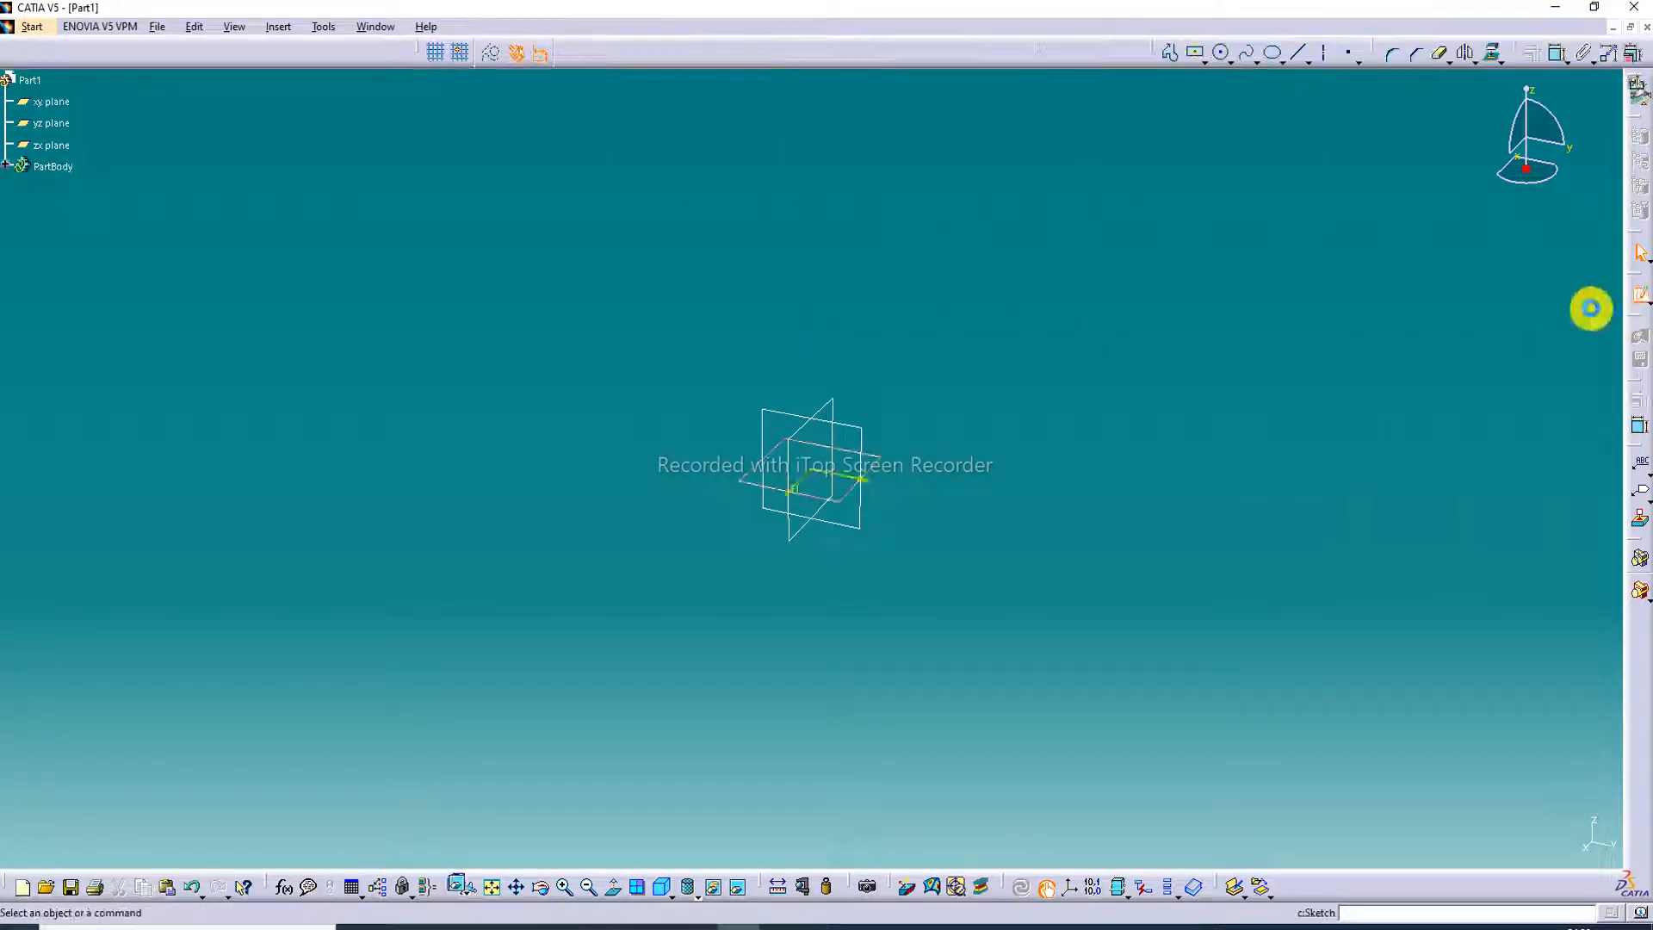
{"action": "left_click", "coordinate": [1197, 56]}
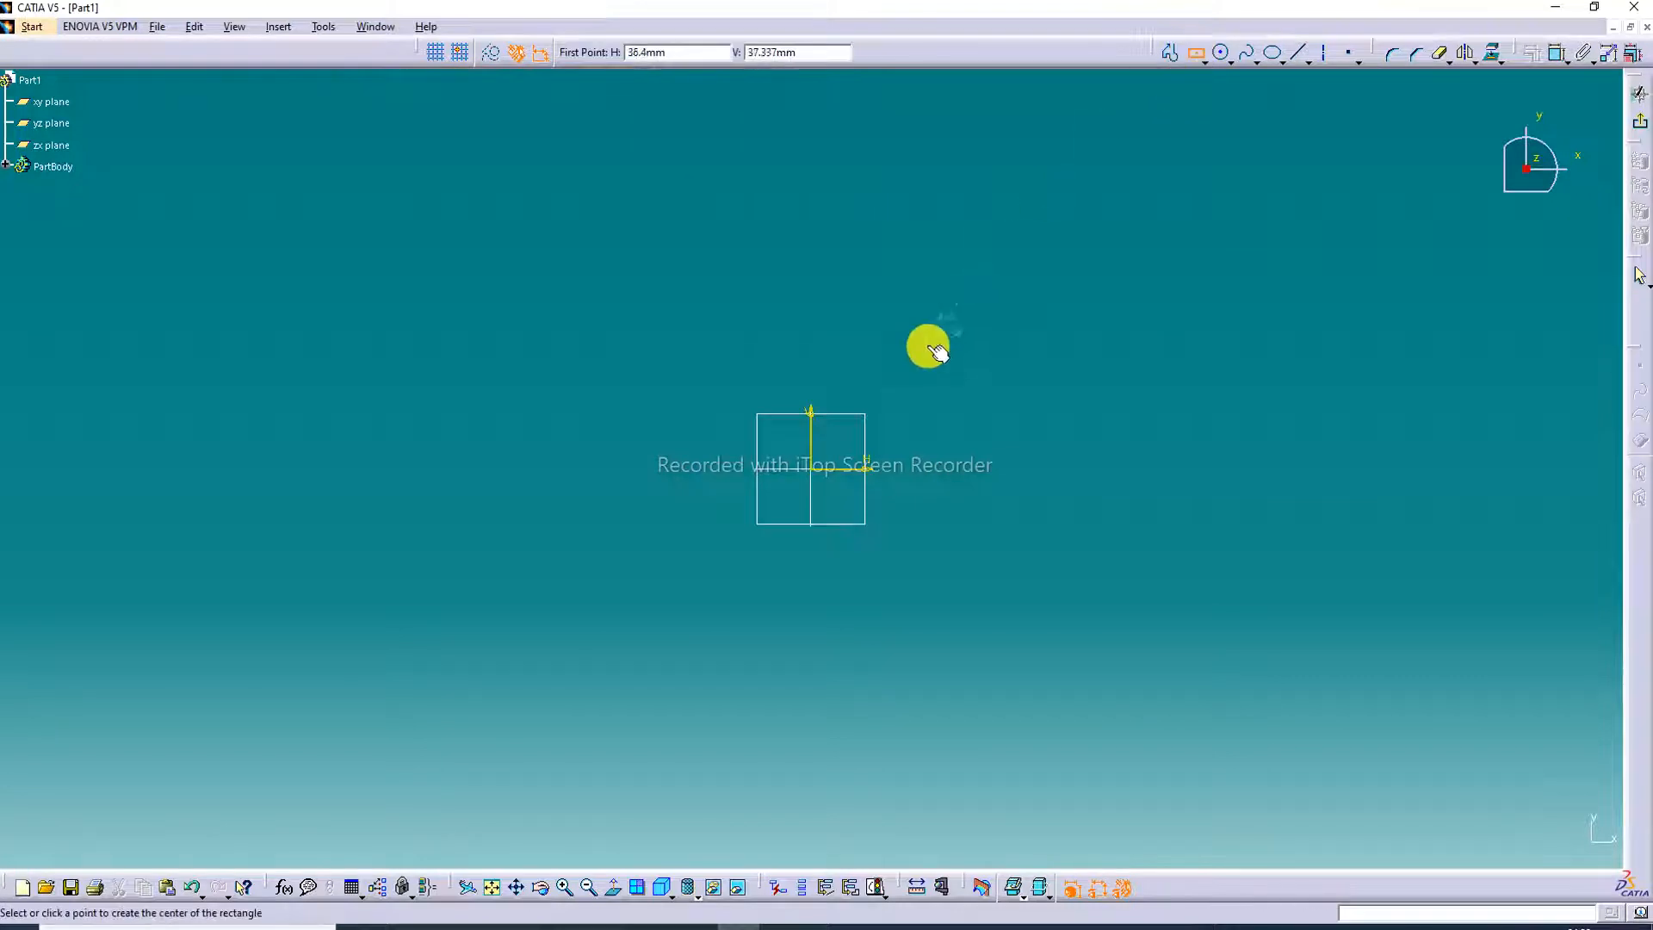
{"action": "left_click", "coordinate": [812, 469]}
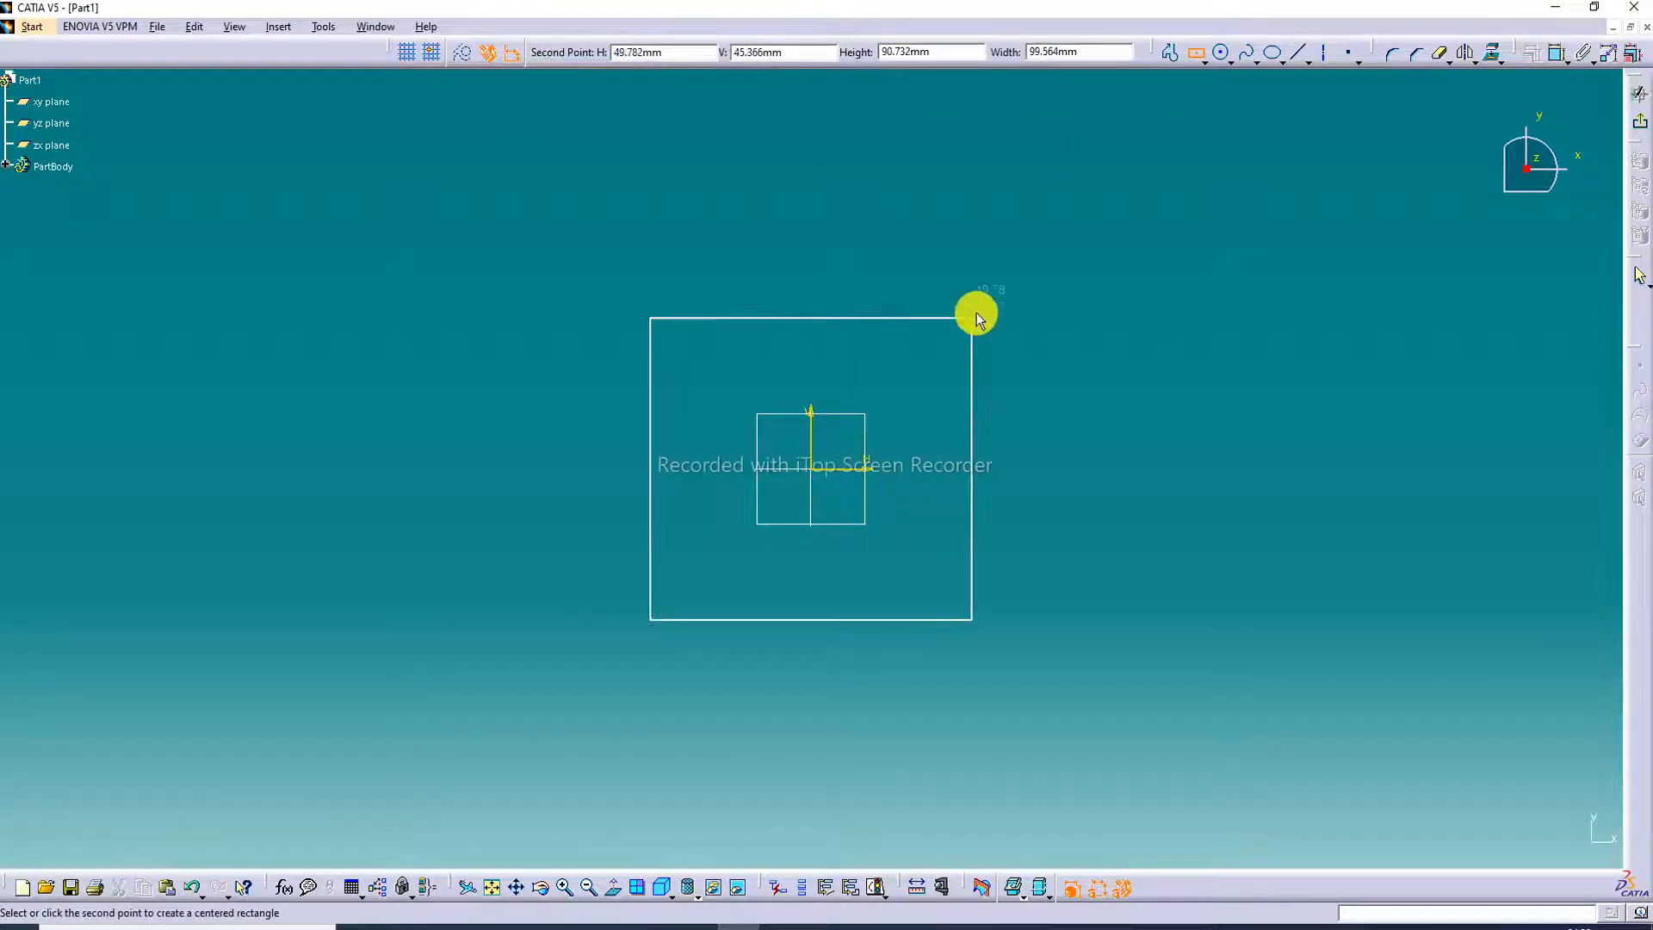
{"action": "left_click", "coordinate": [1085, 298]}
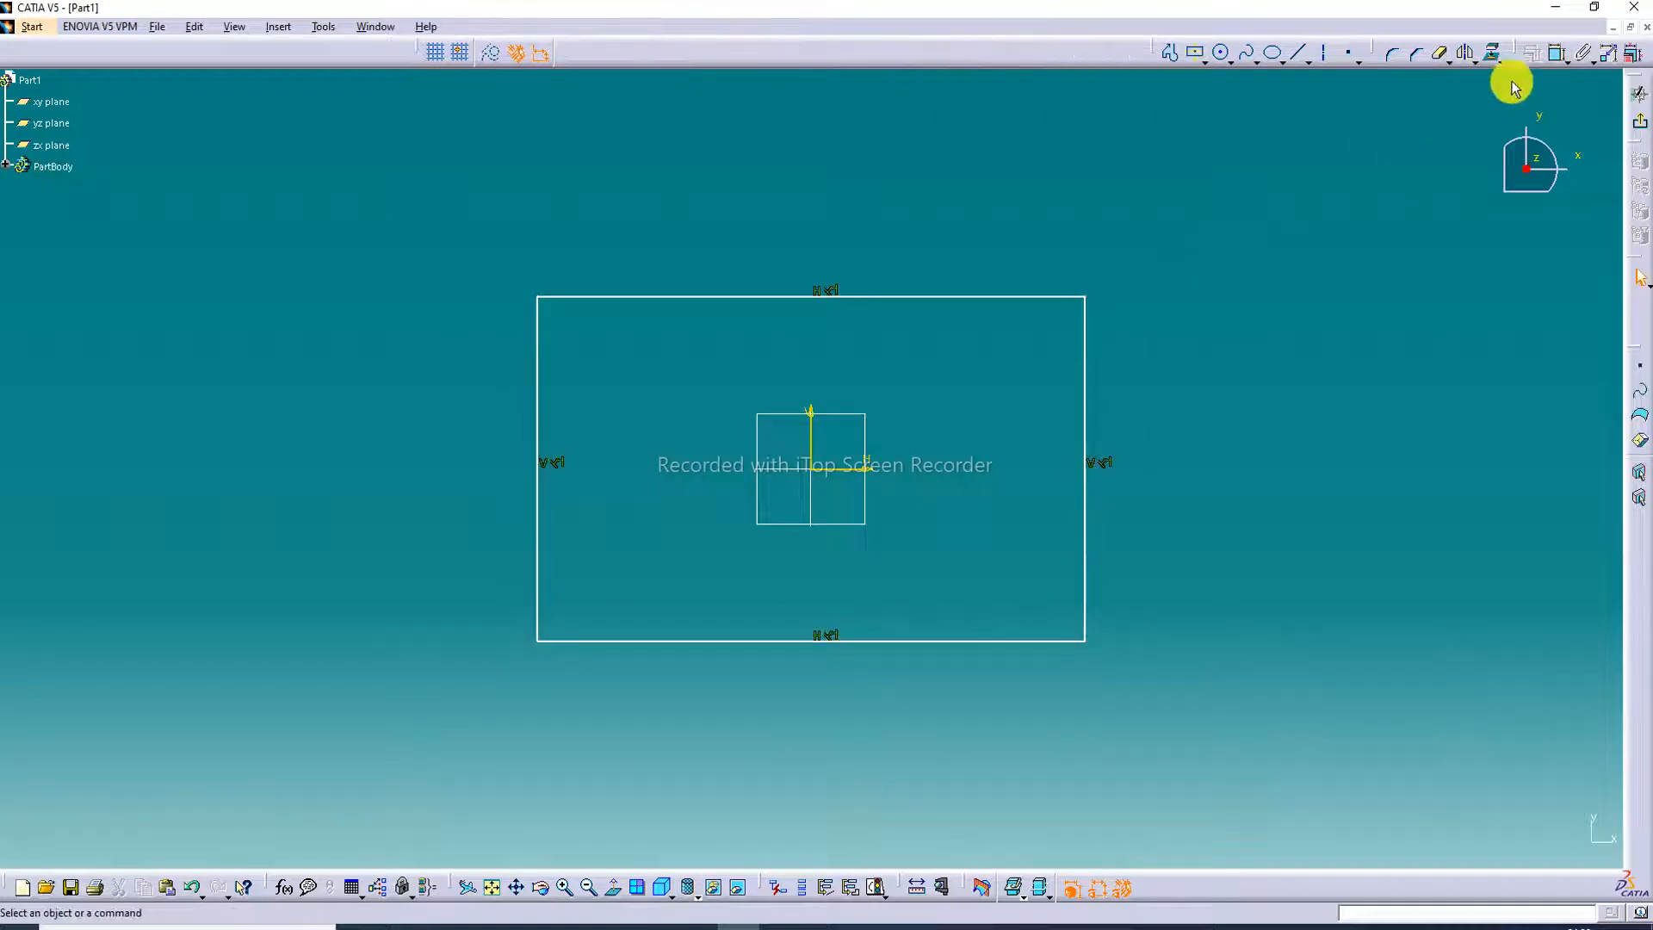
Step: Dimension the rectangle's upper edge and its vertical side
{"action": "left_click", "coordinate": [852, 297]}
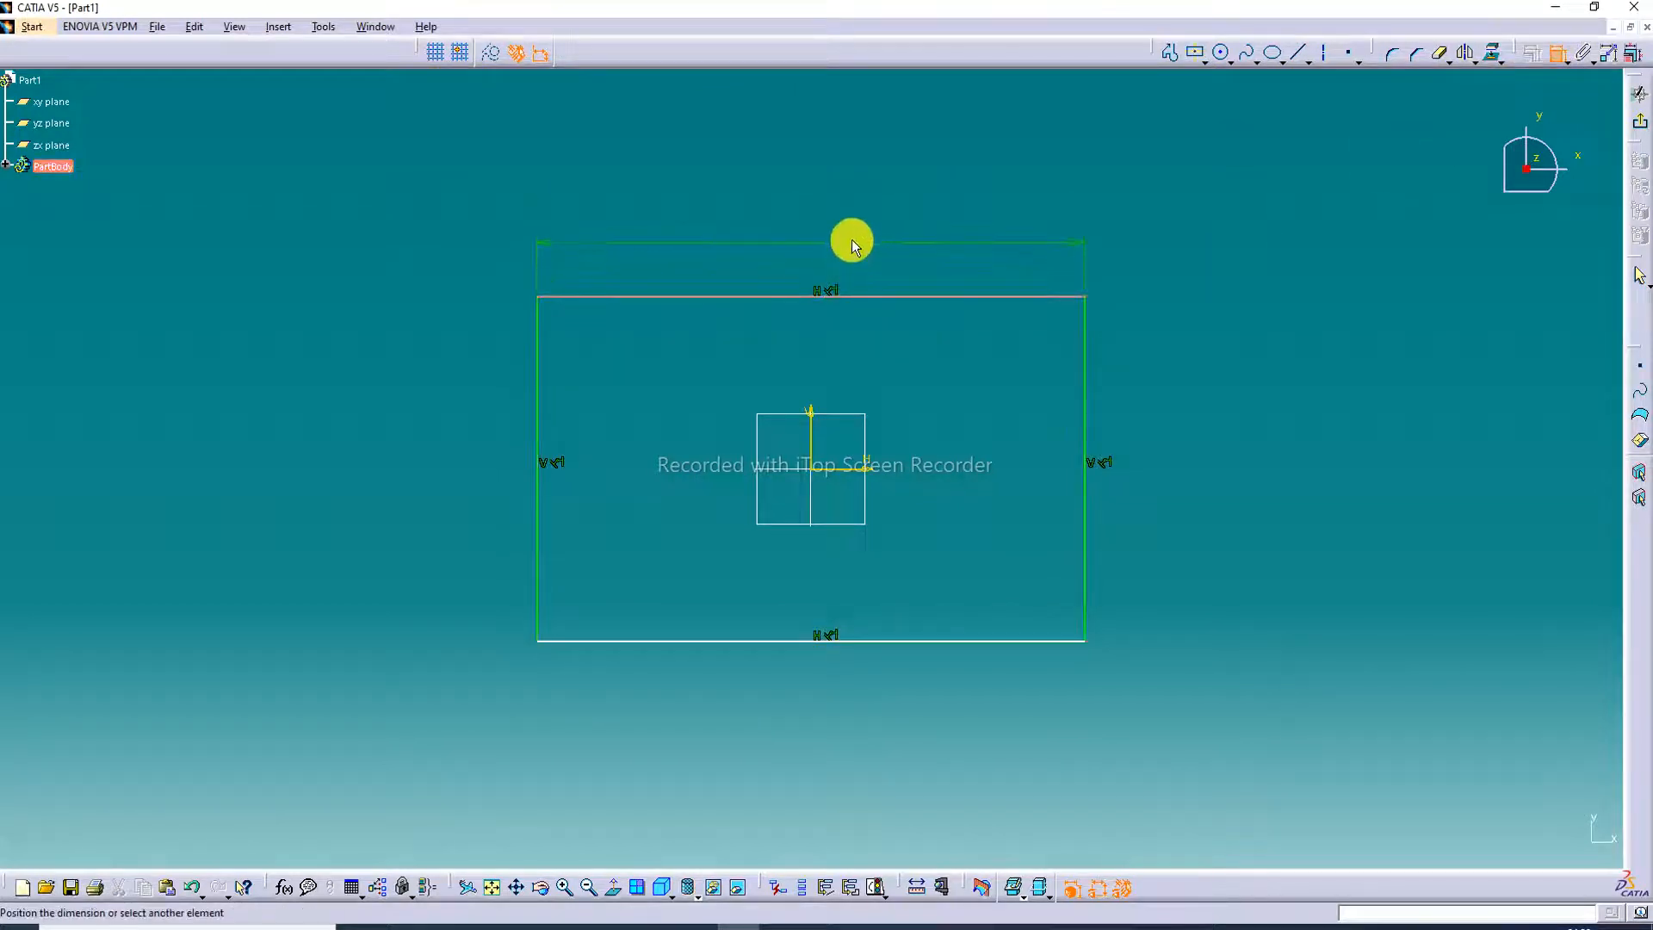
{"action": "left_click", "coordinate": [853, 241]}
{"action": "left_click", "coordinate": [1555, 53]}
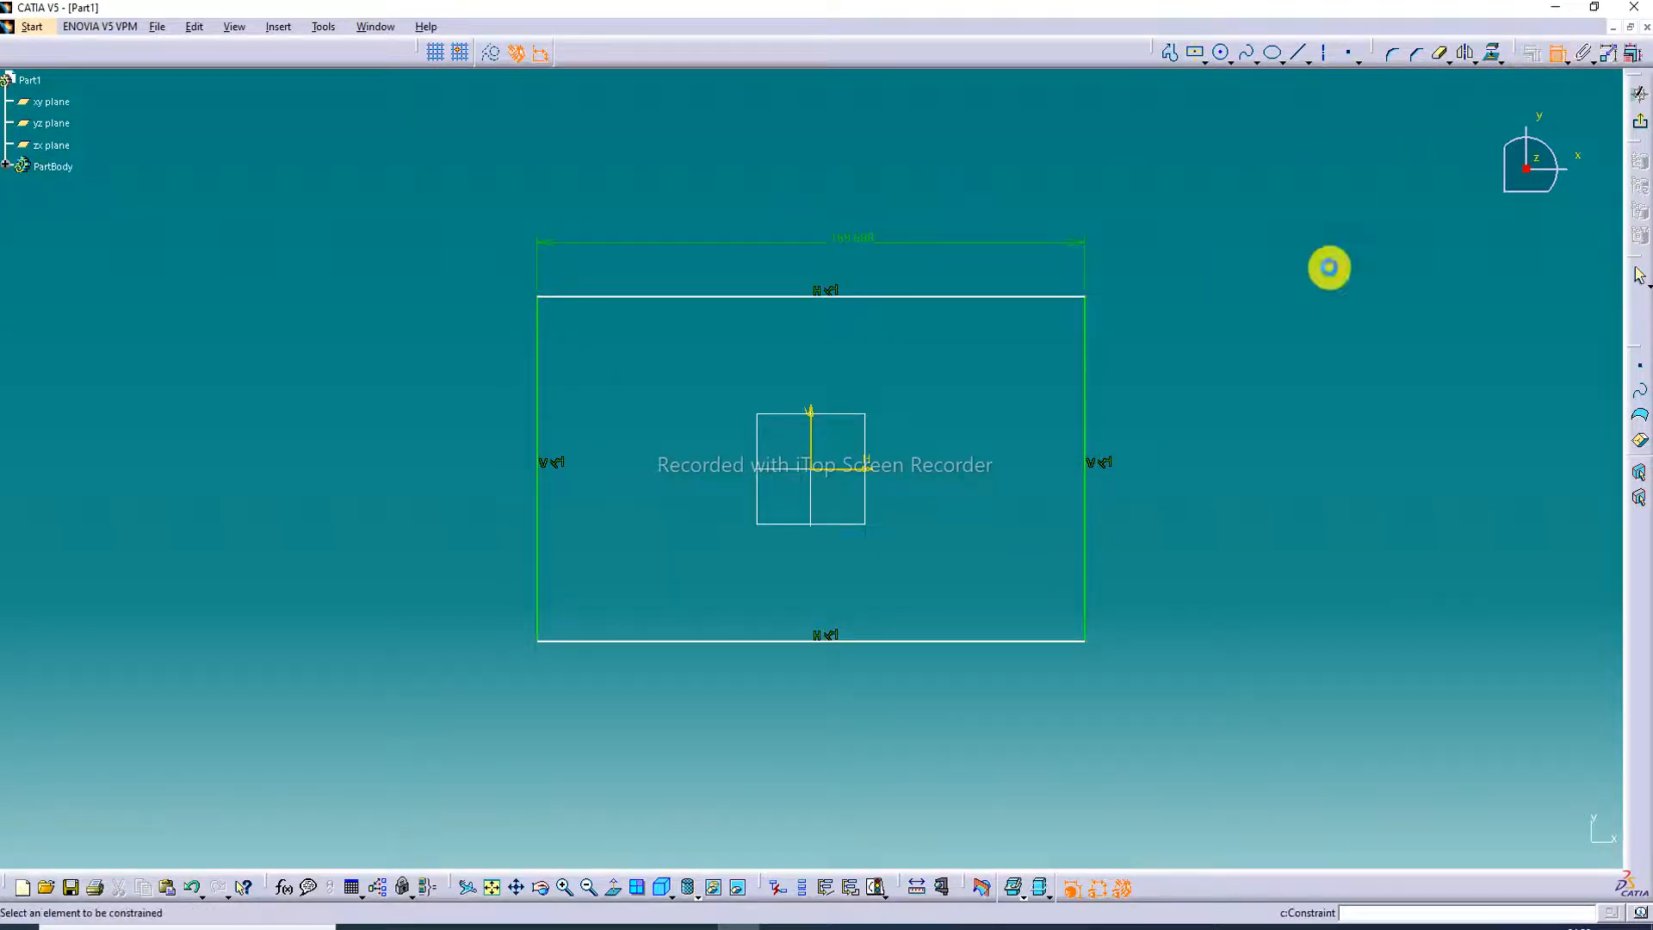
{"action": "left_click", "coordinate": [1081, 420]}
{"action": "left_click", "coordinate": [1148, 405]}
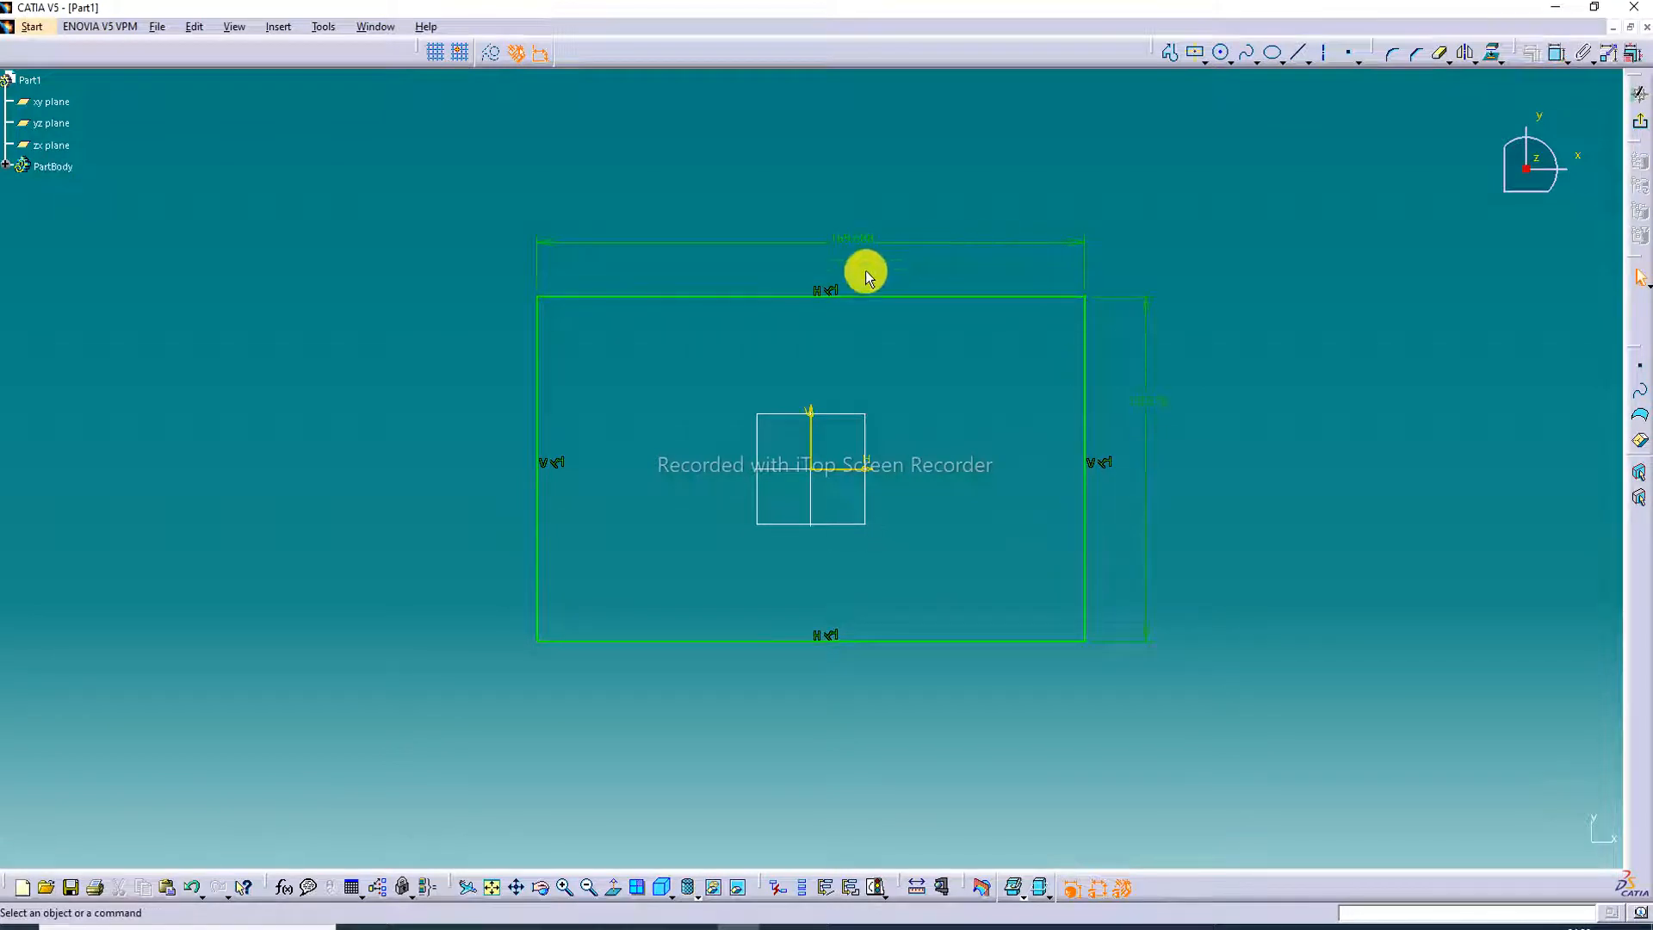
Step: Set the rectangle's width to 140 mm and height to 100 mm, and exit the sketch
{"action": "double_click", "coordinate": [863, 244]}
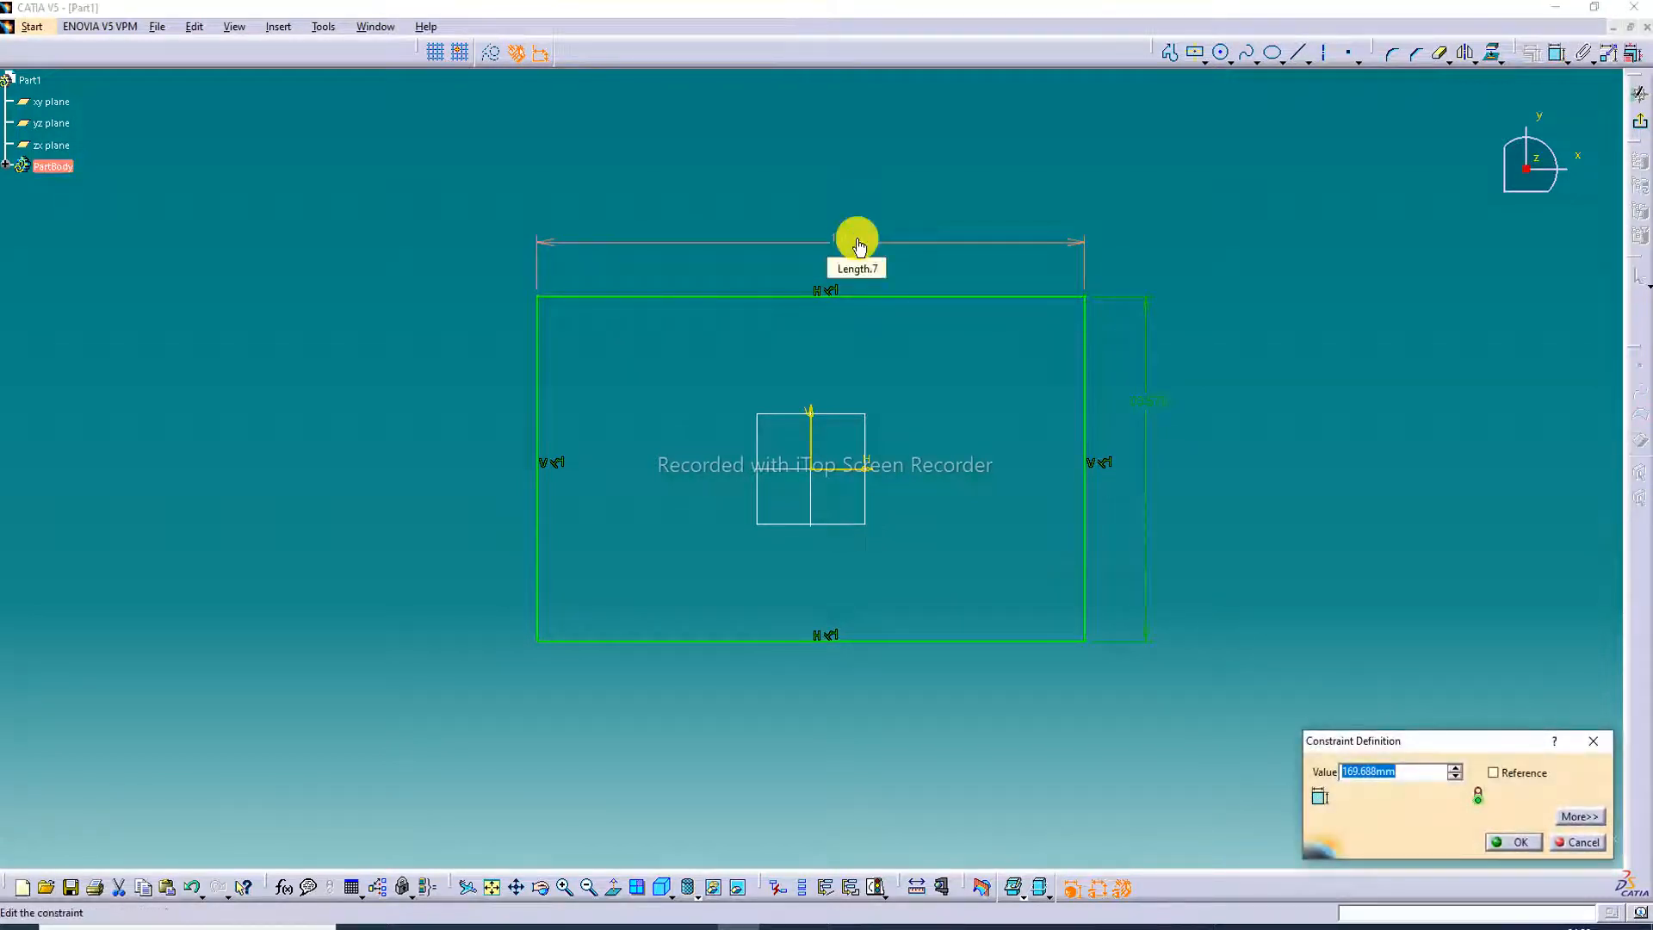
{"action": "type", "text": "140"}
{"action": "key", "text": "Return"}
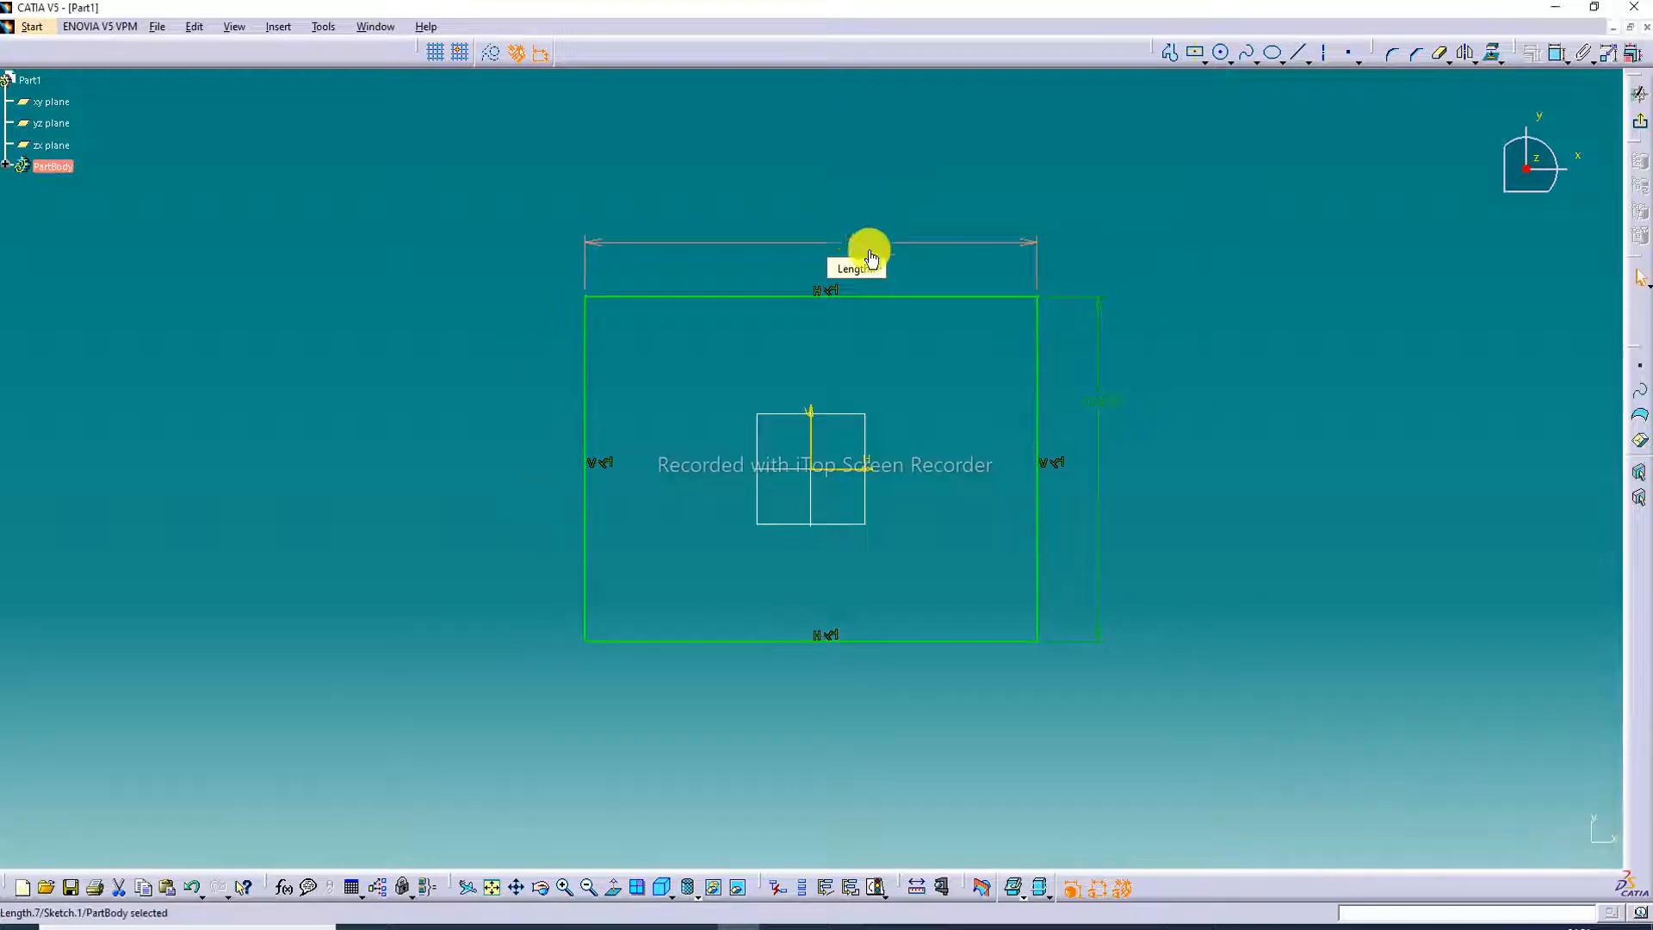
{"action": "double_click", "coordinate": [1090, 408]}
{"action": "type", "text": "1"}
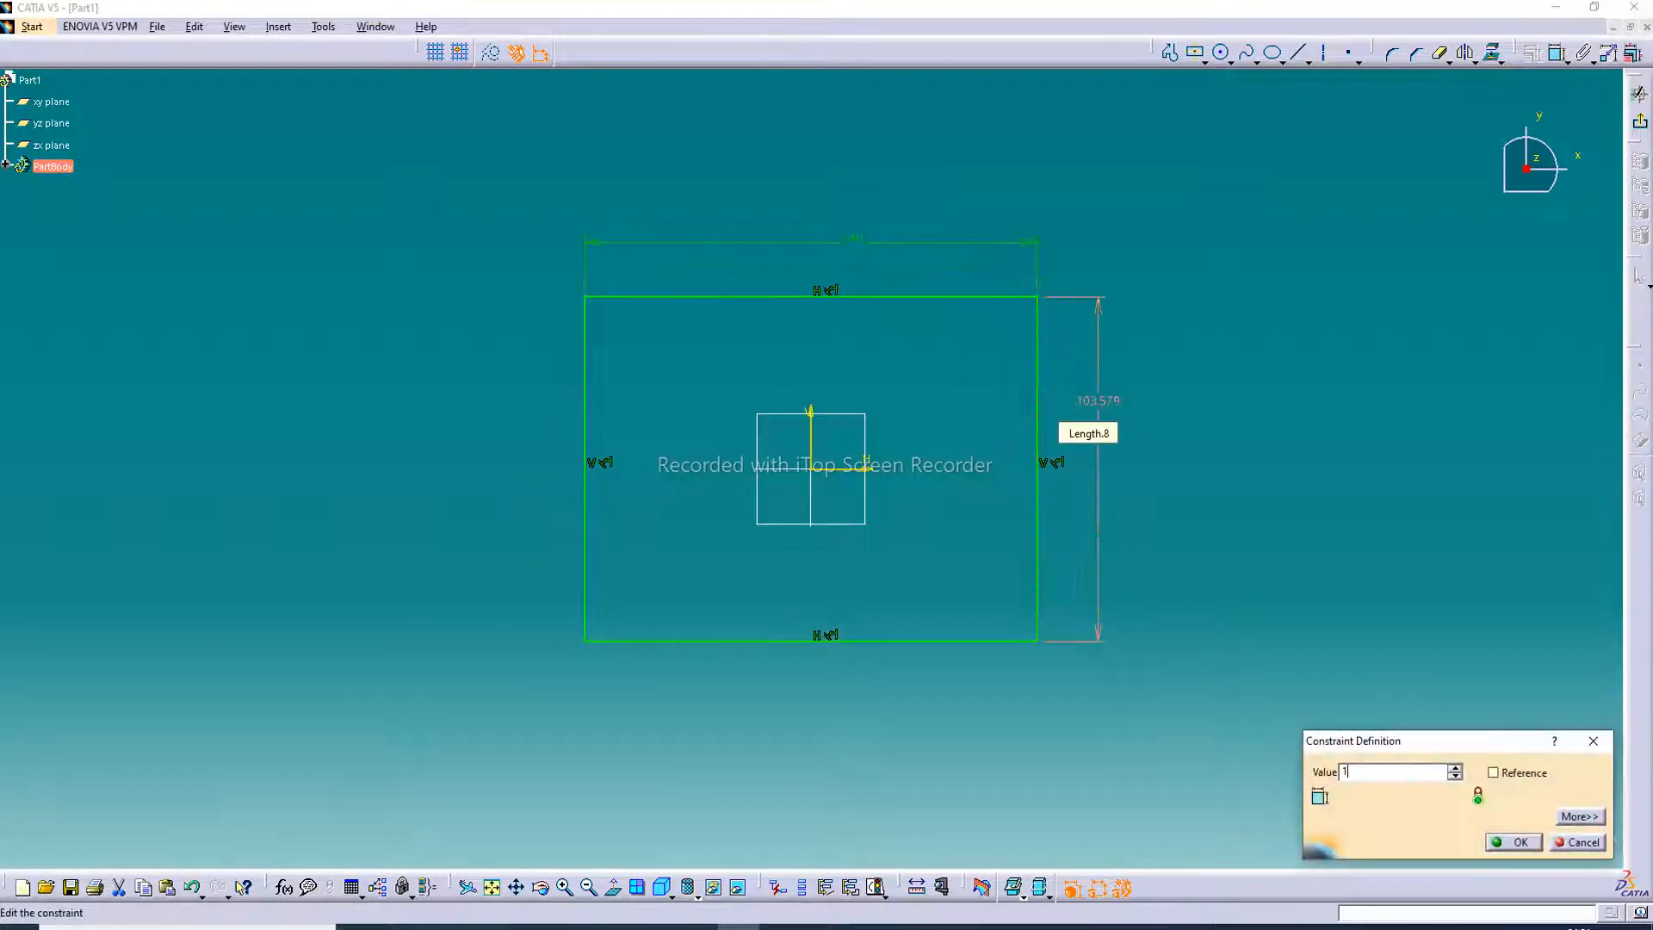
{"action": "type", "text": "00"}
{"action": "key", "text": "Return"}
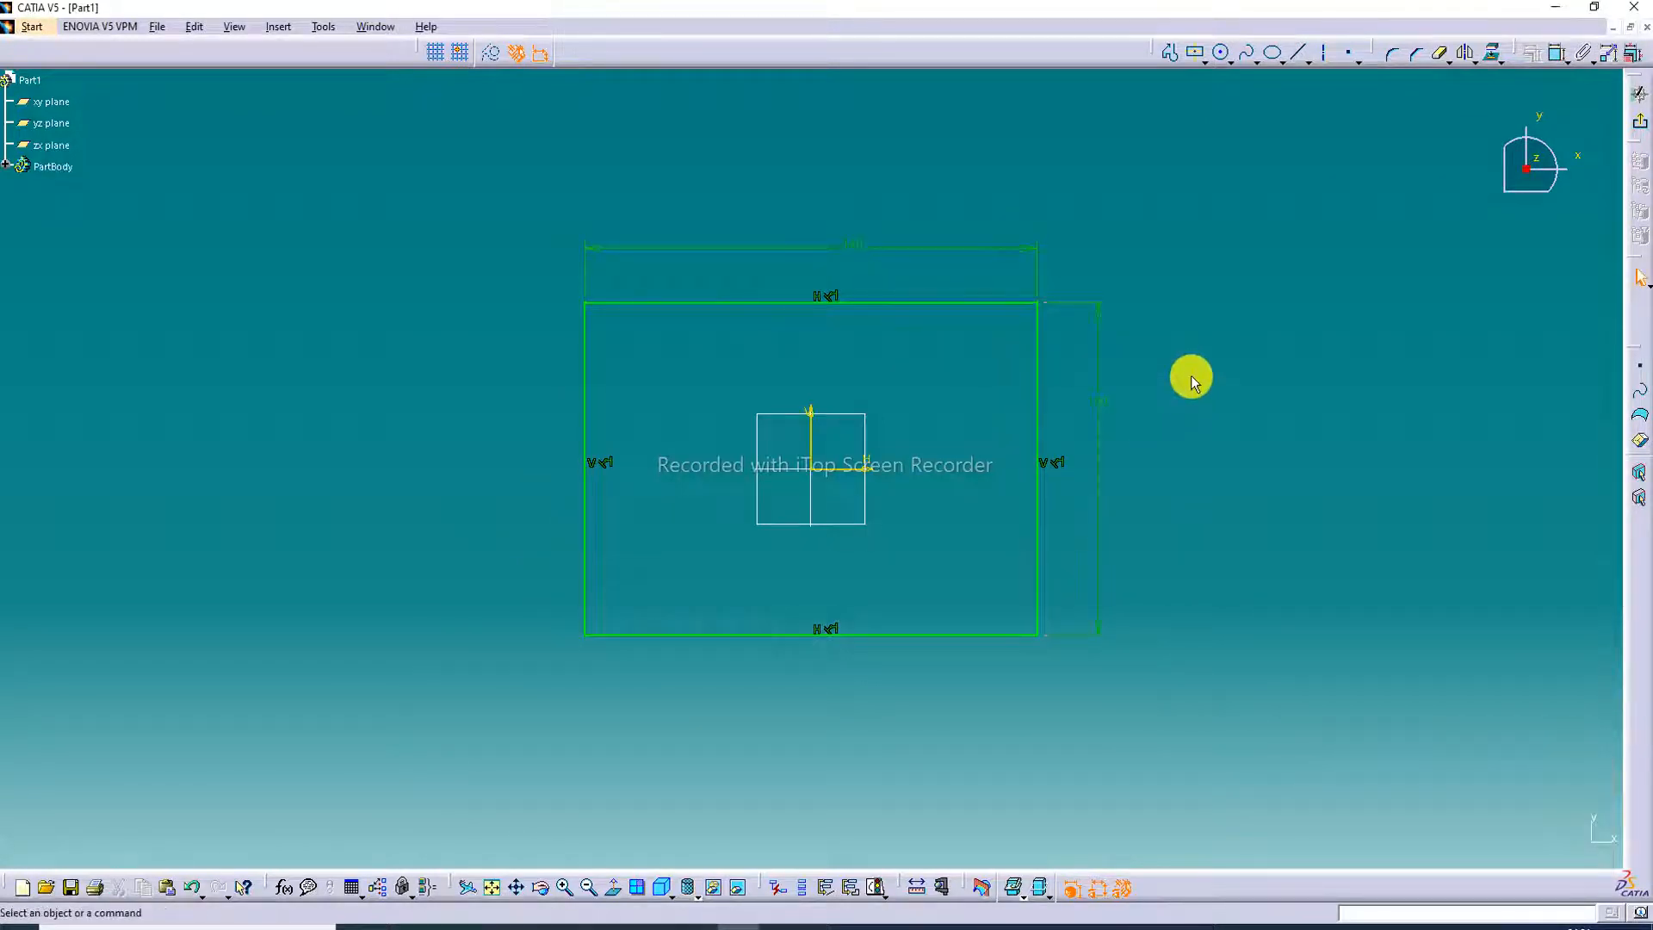
{"action": "left_click", "coordinate": [1640, 121]}
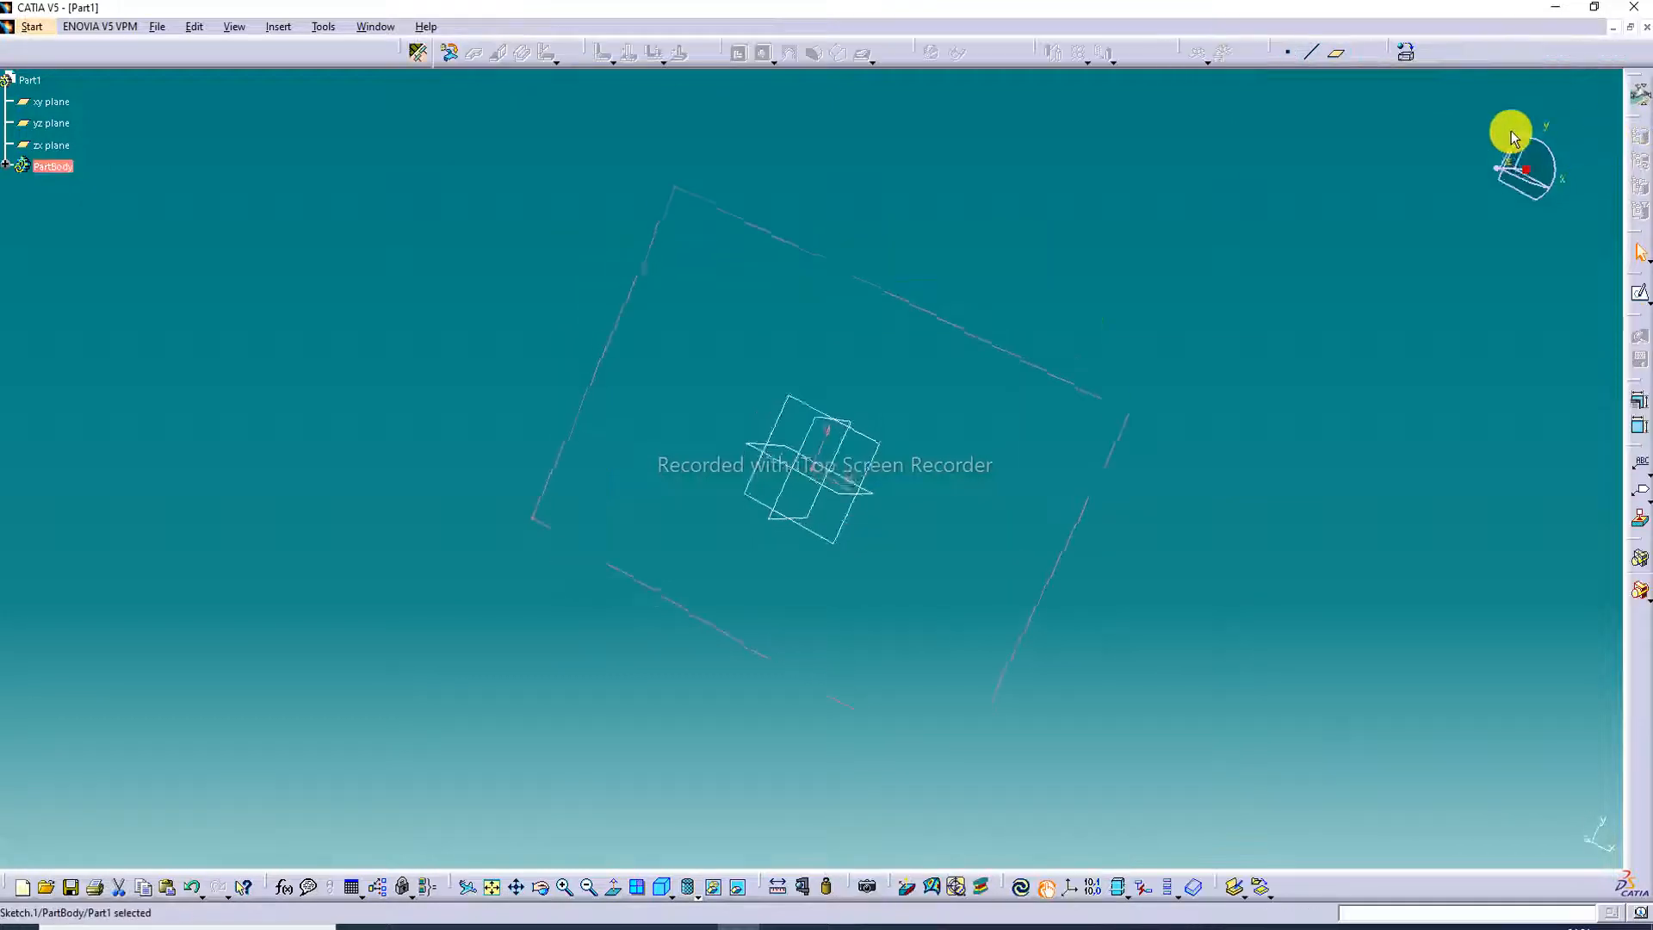
Step: Define the sheet metal parameters with a 2 mm thickness and a 4 mm default bend radius
{"action": "left_click", "coordinate": [419, 53]}
{"action": "left_click", "coordinate": [417, 53]}
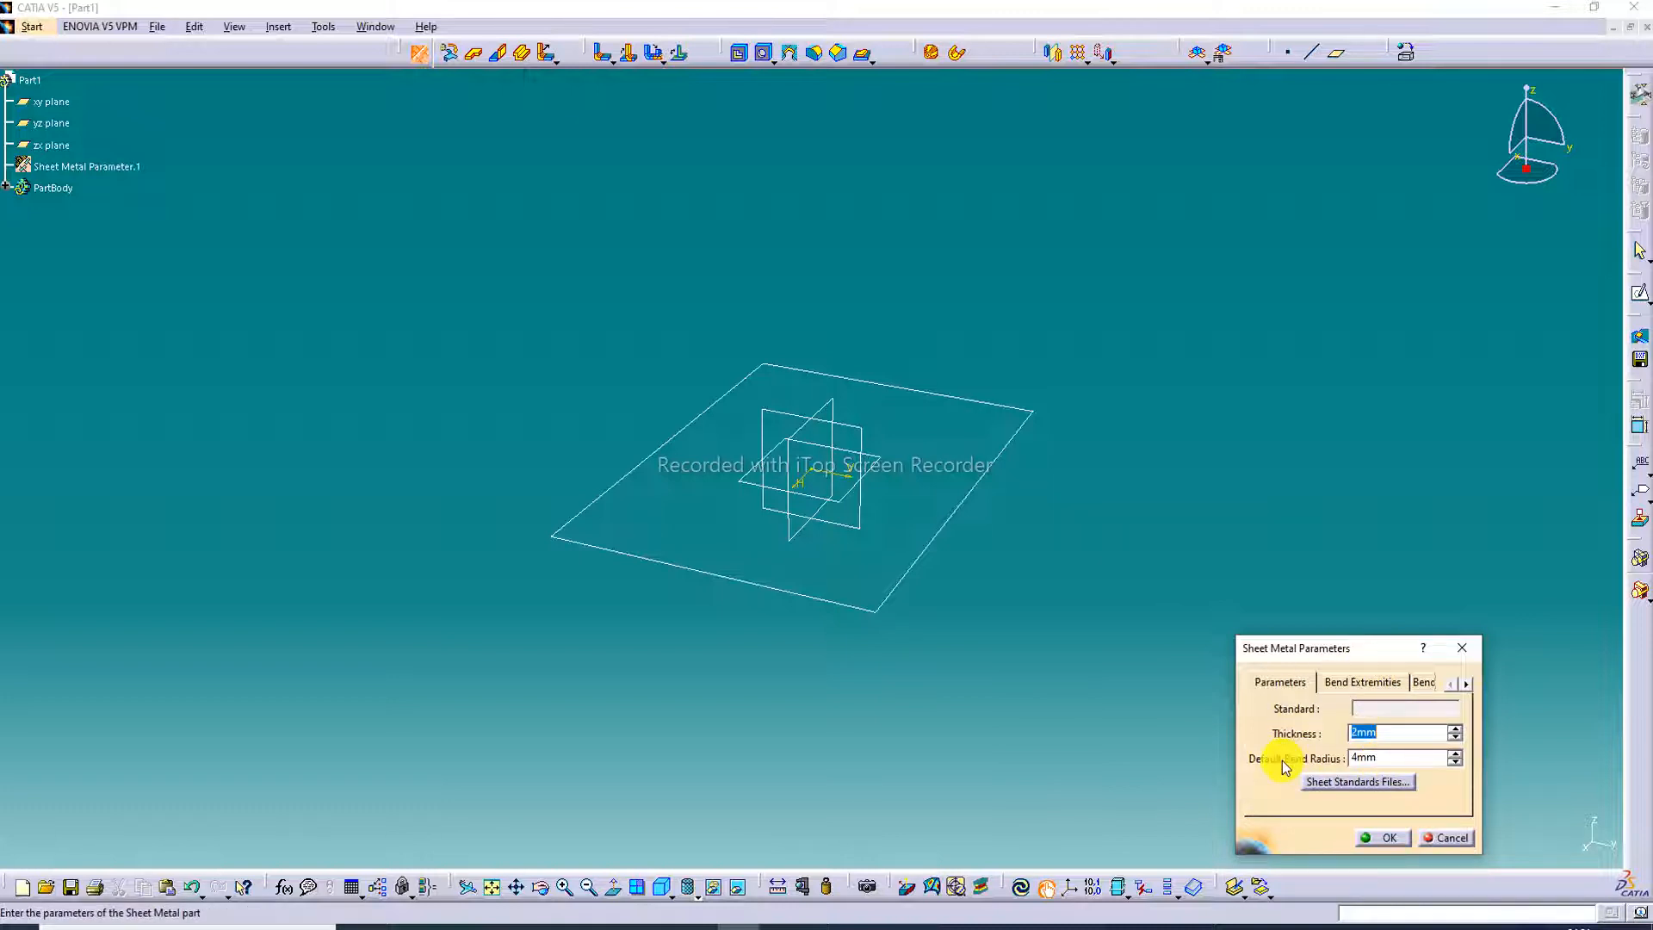
{"action": "left_click", "coordinate": [1380, 836]}
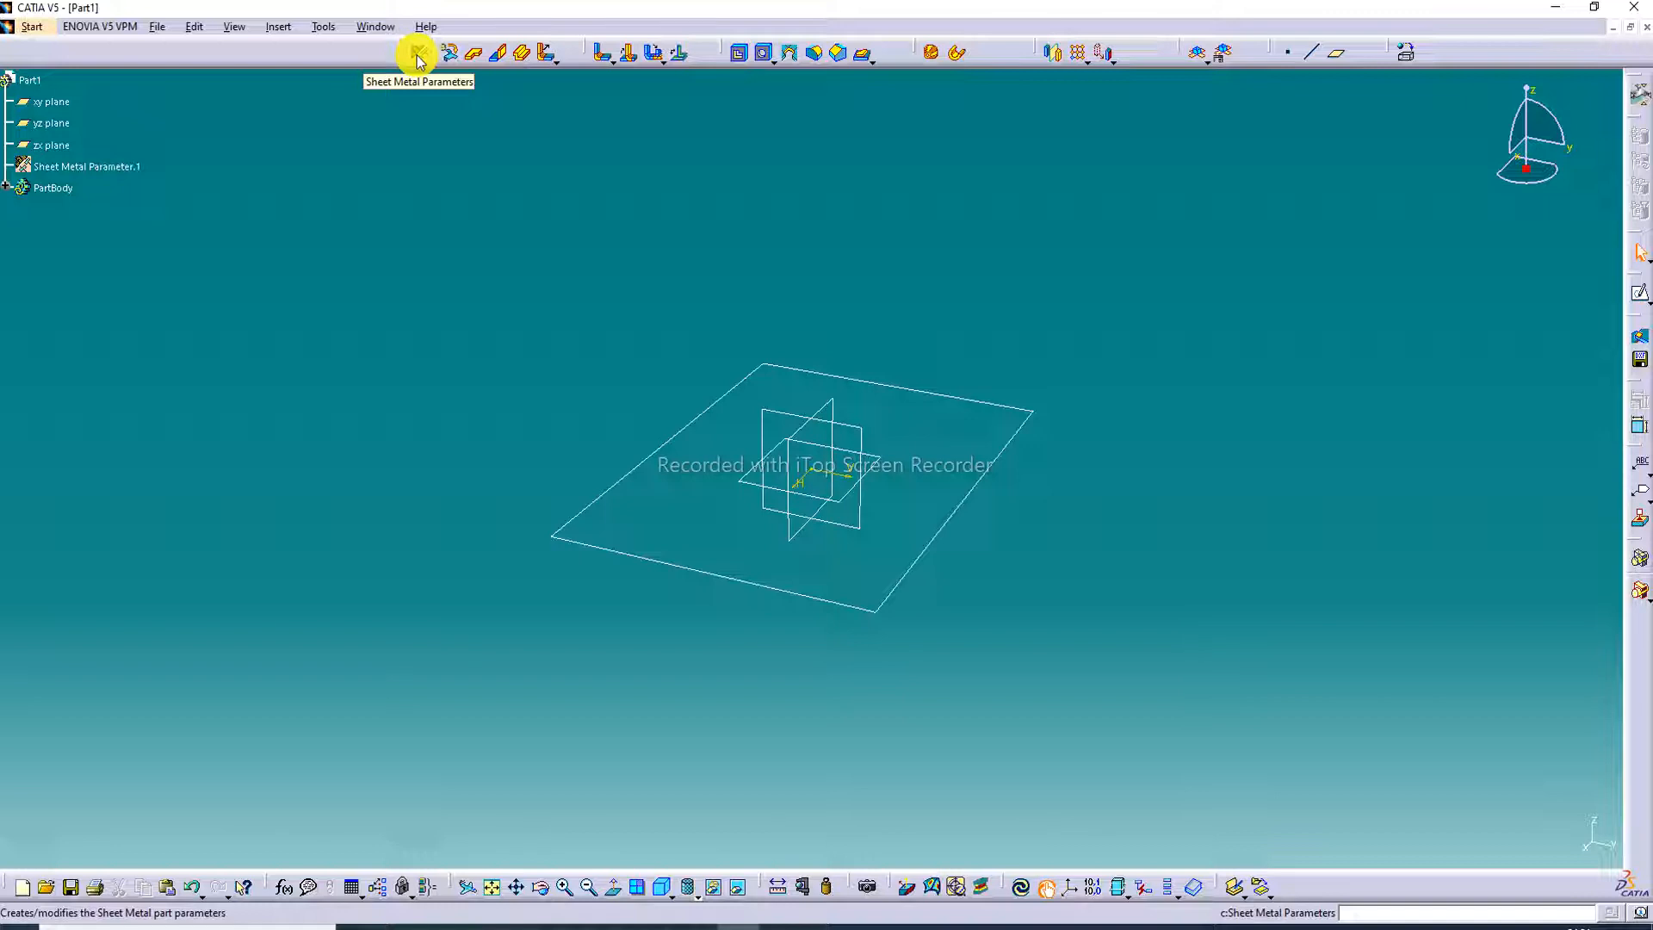
Step: Create a base wall from the rectangle sketch
{"action": "left_click", "coordinate": [475, 56]}
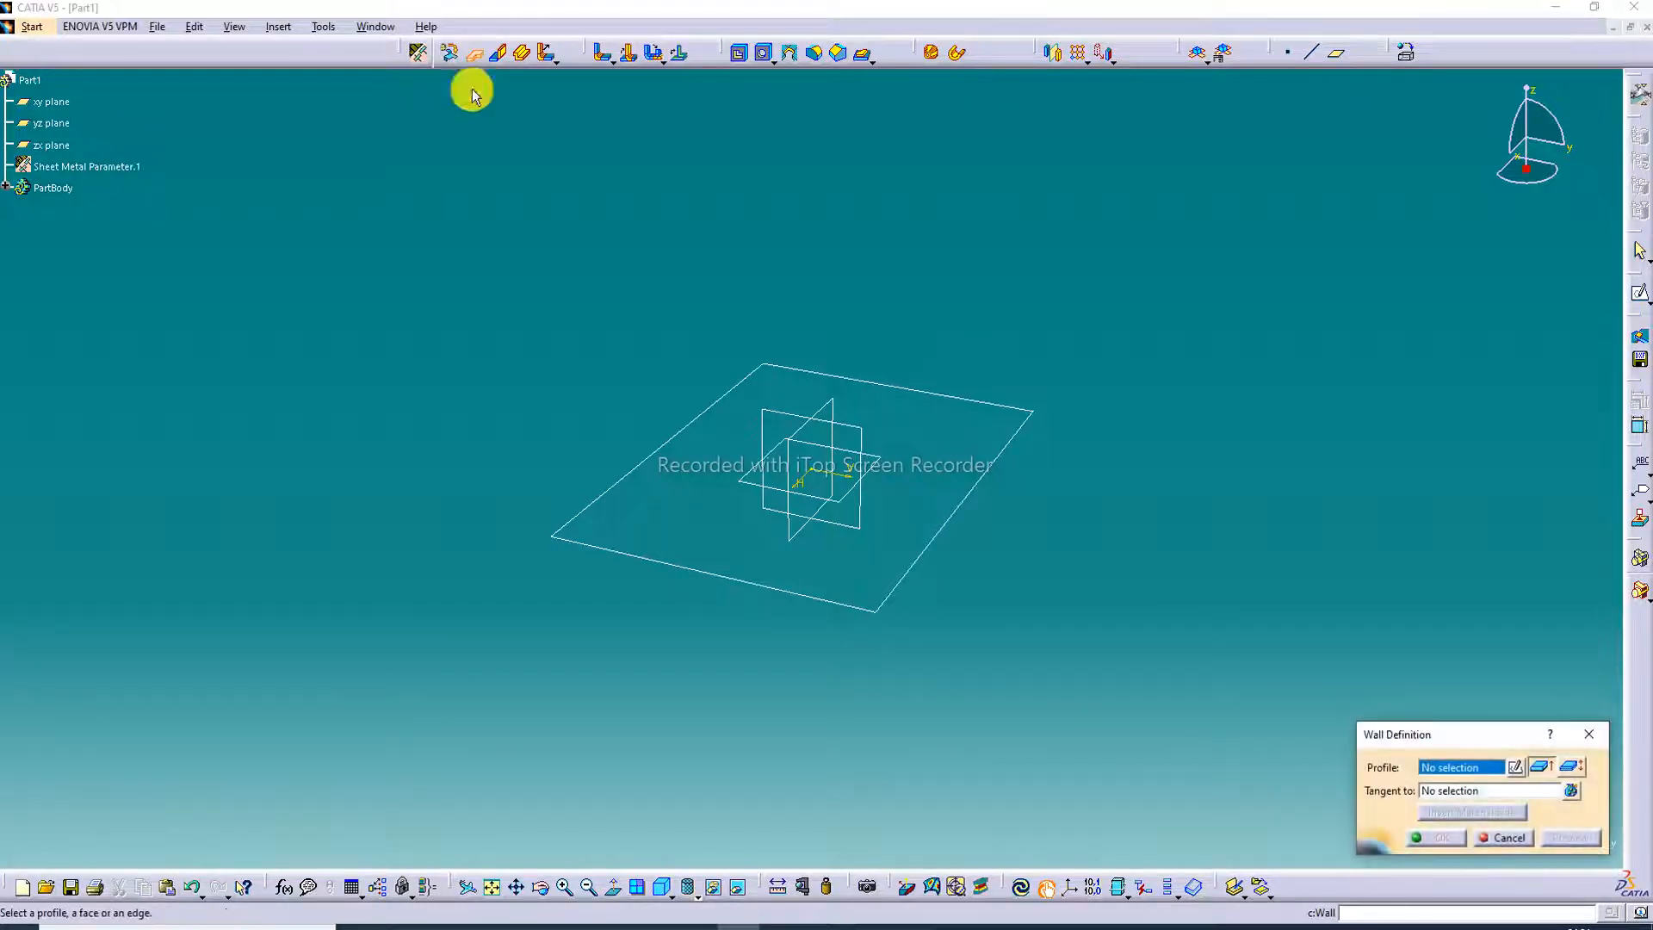
{"action": "left_click", "coordinate": [936, 555]}
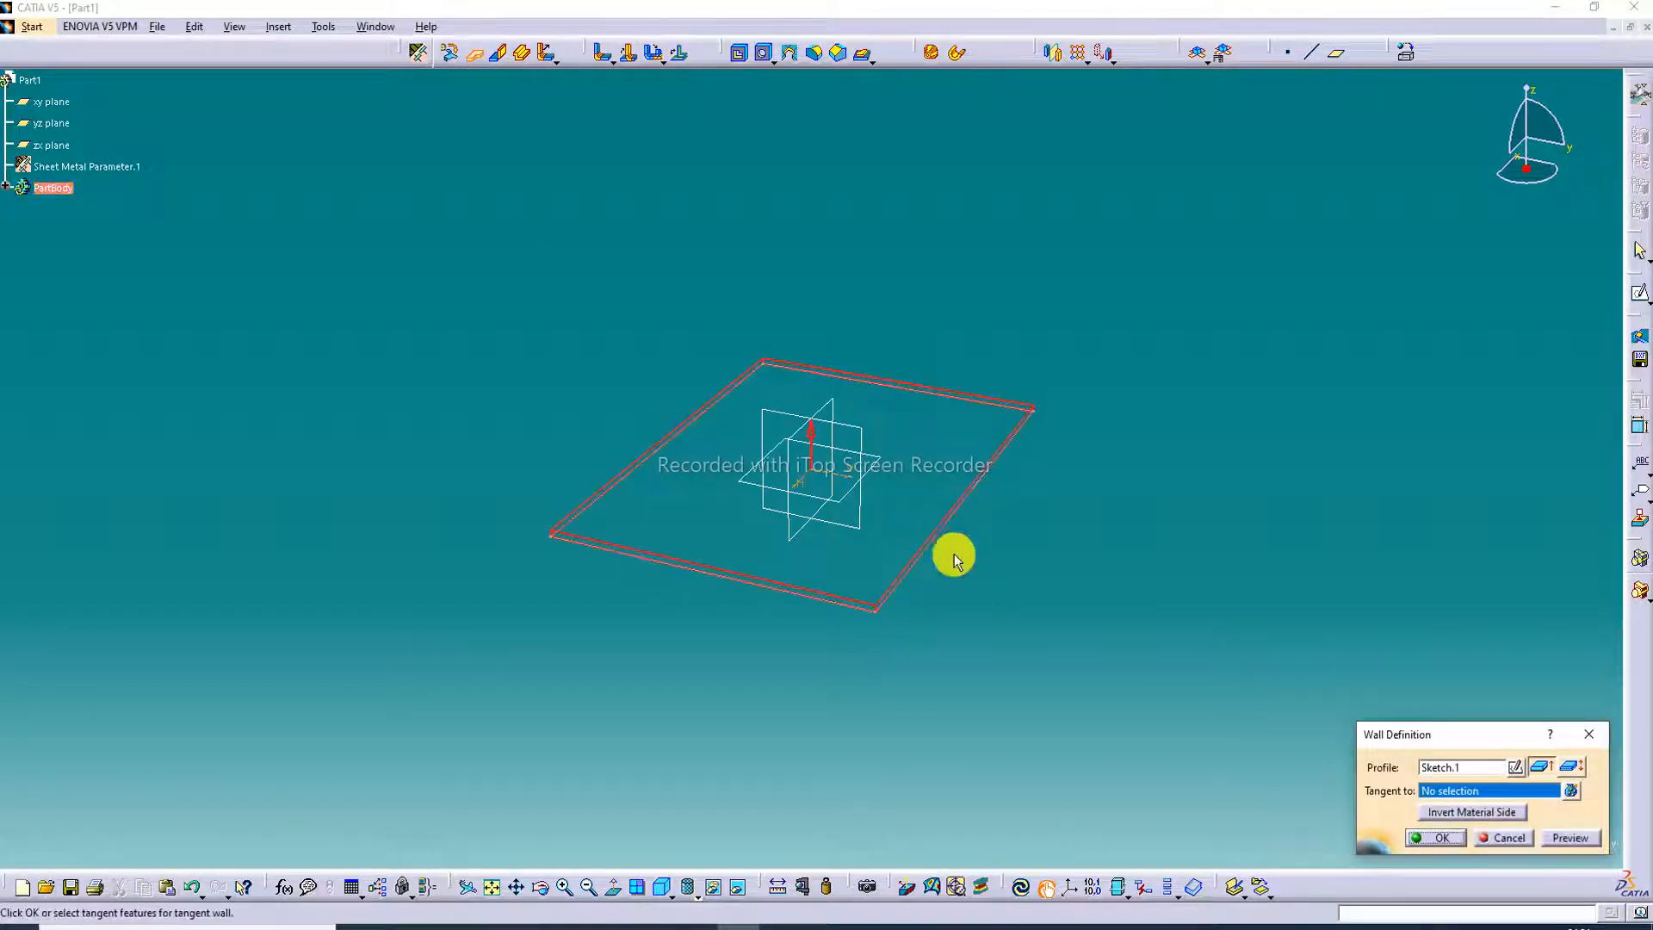
{"action": "left_click", "coordinate": [1449, 839]}
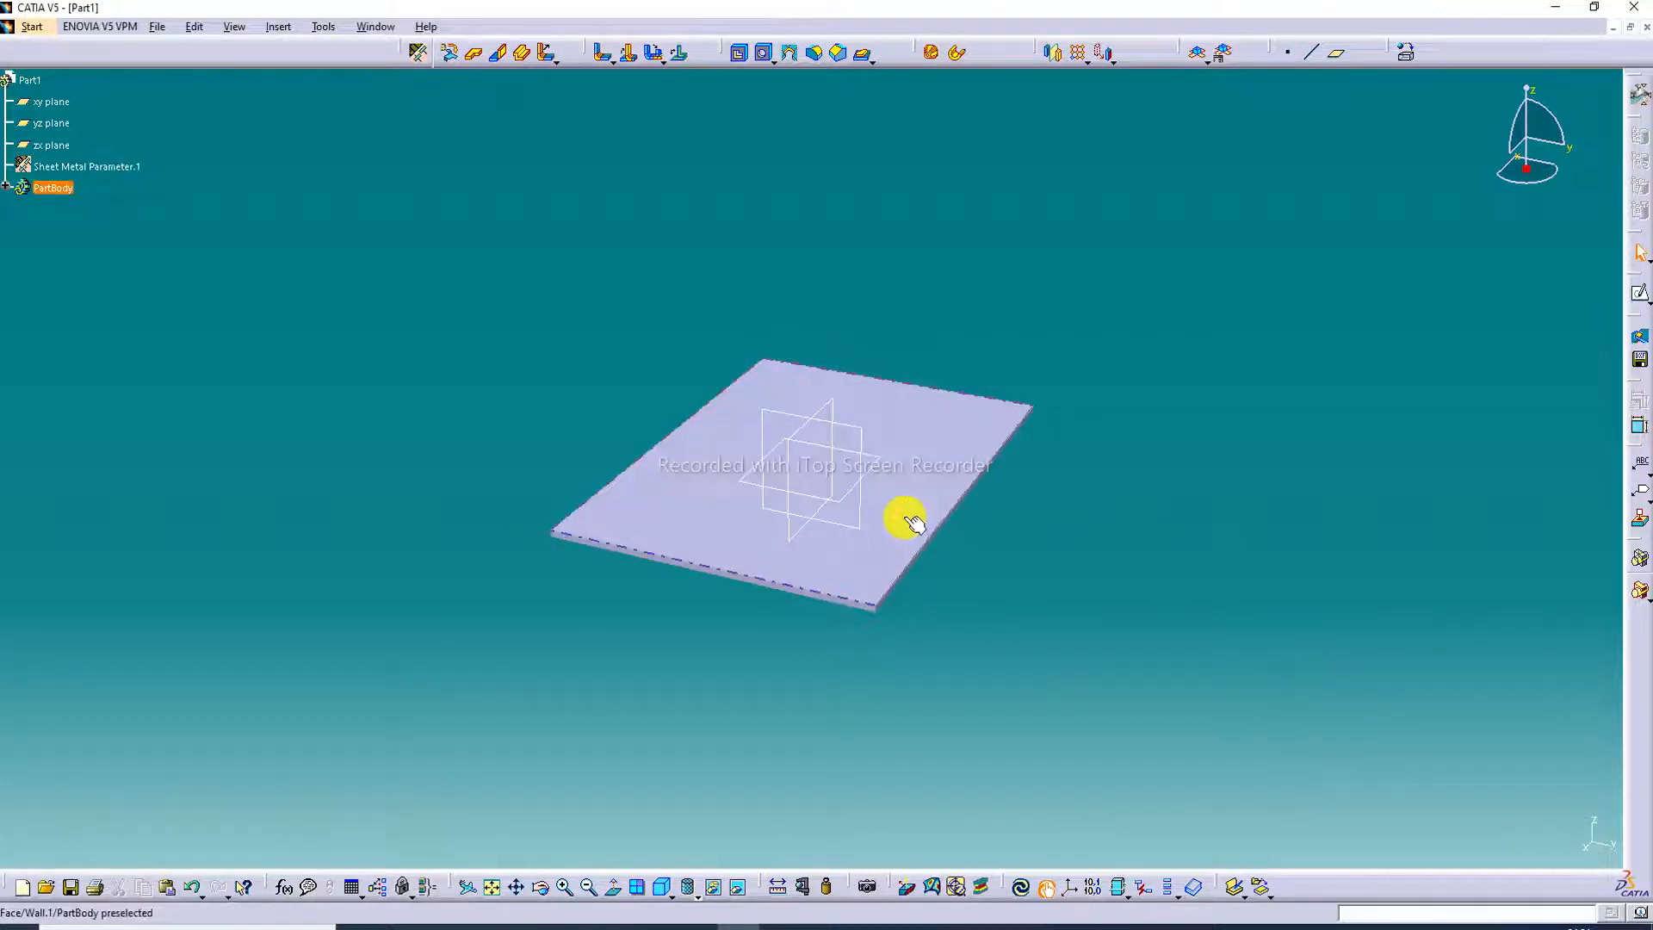
Step: Preview Wall On Edge walls at 90 degrees on the base's two opposite short edges, with a height of 81 mm
{"action": "middle_click_drag", "start_coordinate": [905, 517], "coordinate": [878, 456]}
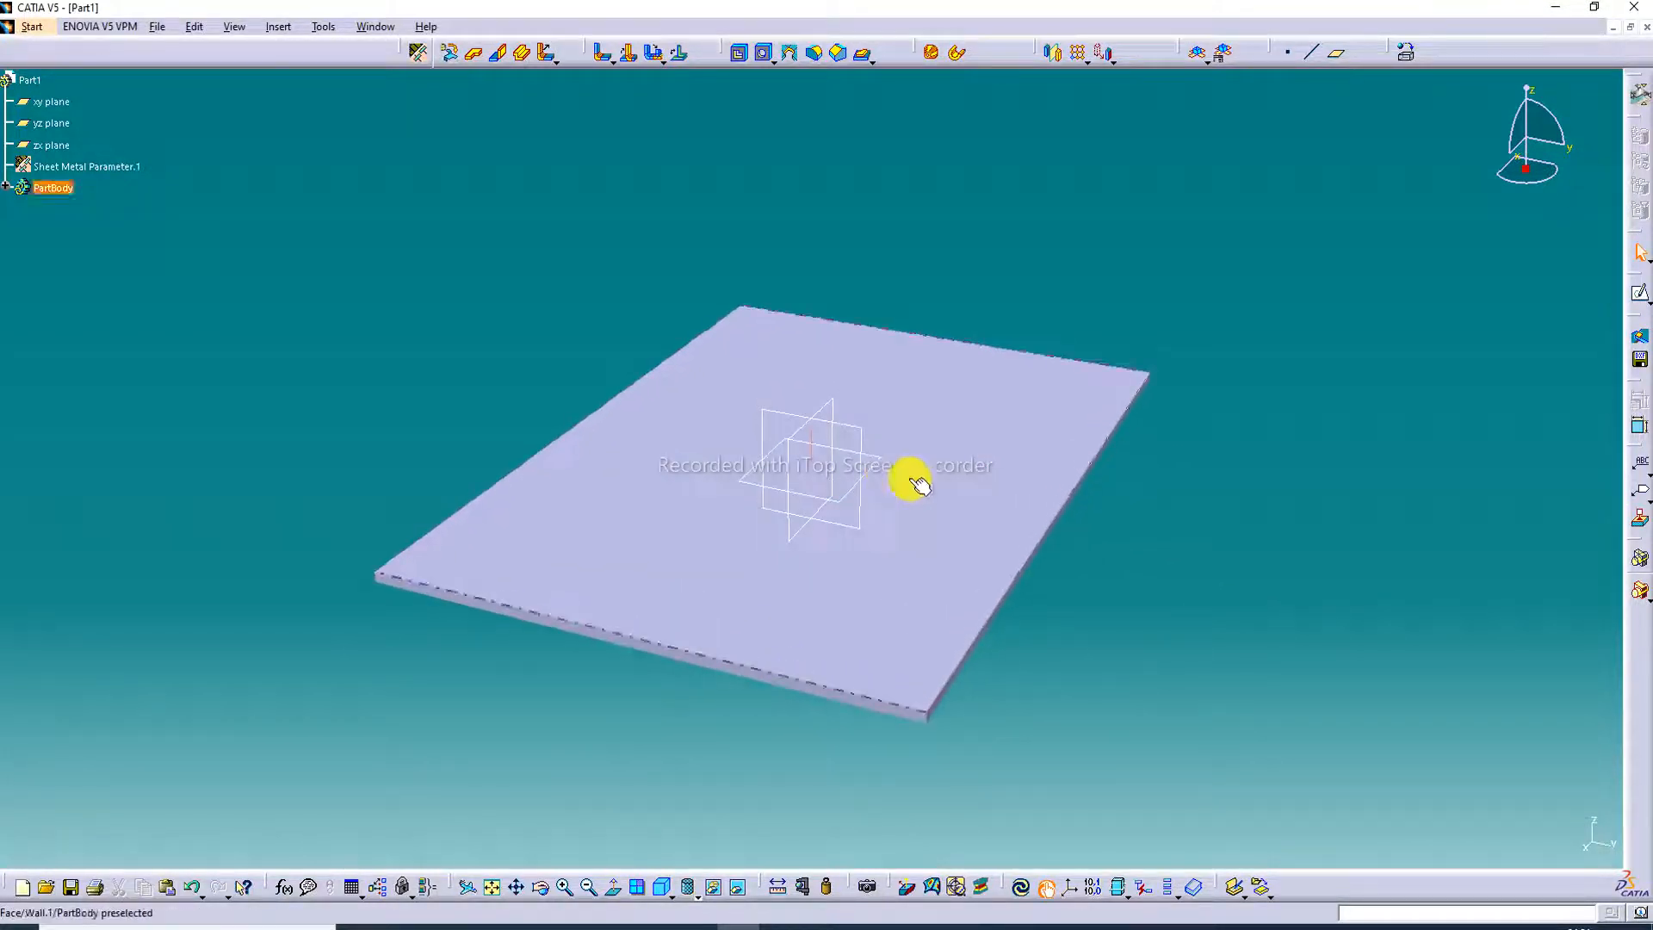
{"action": "left_click", "coordinate": [497, 56]}
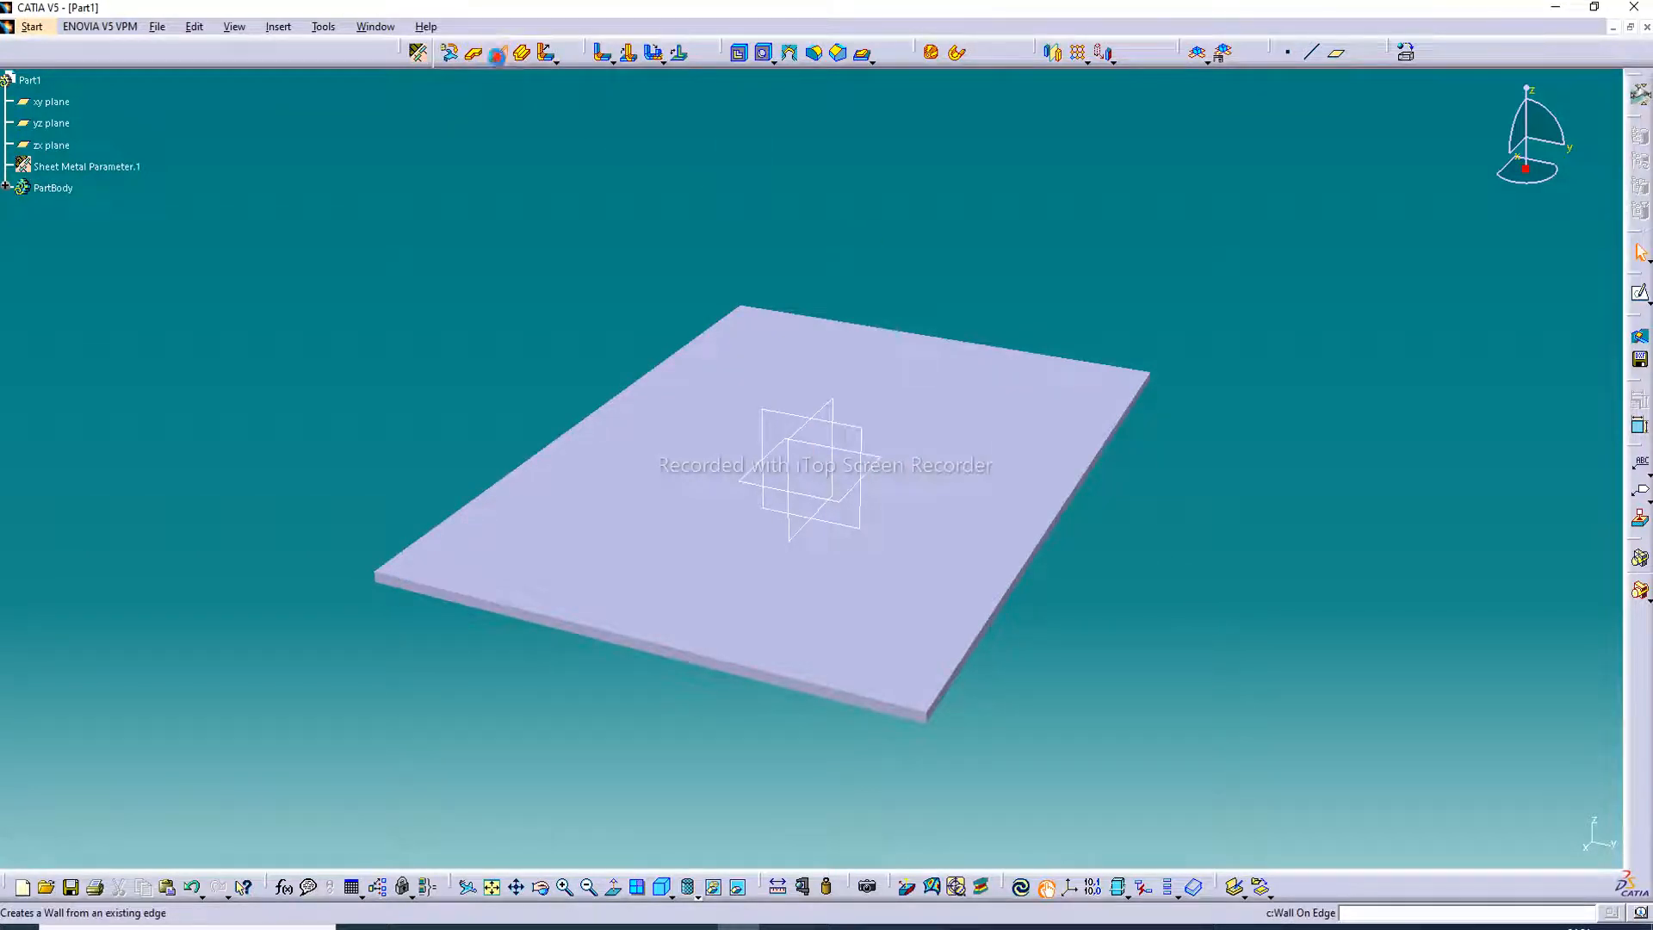
{"action": "left_click", "coordinate": [702, 655]}
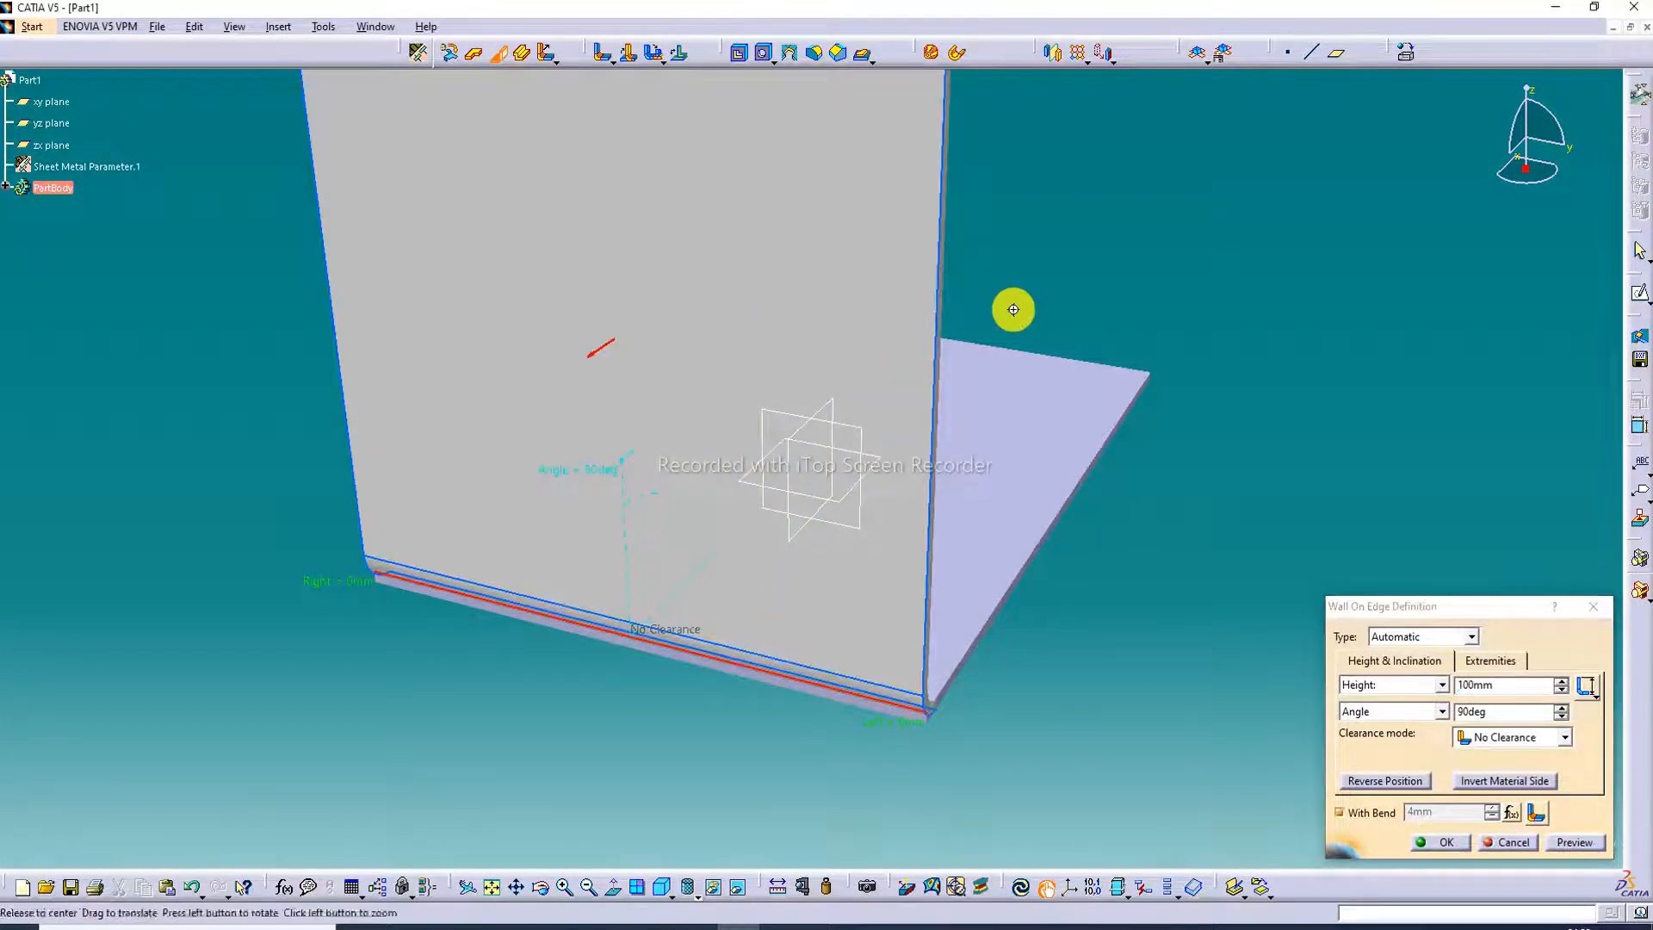
{"action": "middle_click_drag", "start_coordinate": [1010, 310], "coordinate": [1005, 364]}
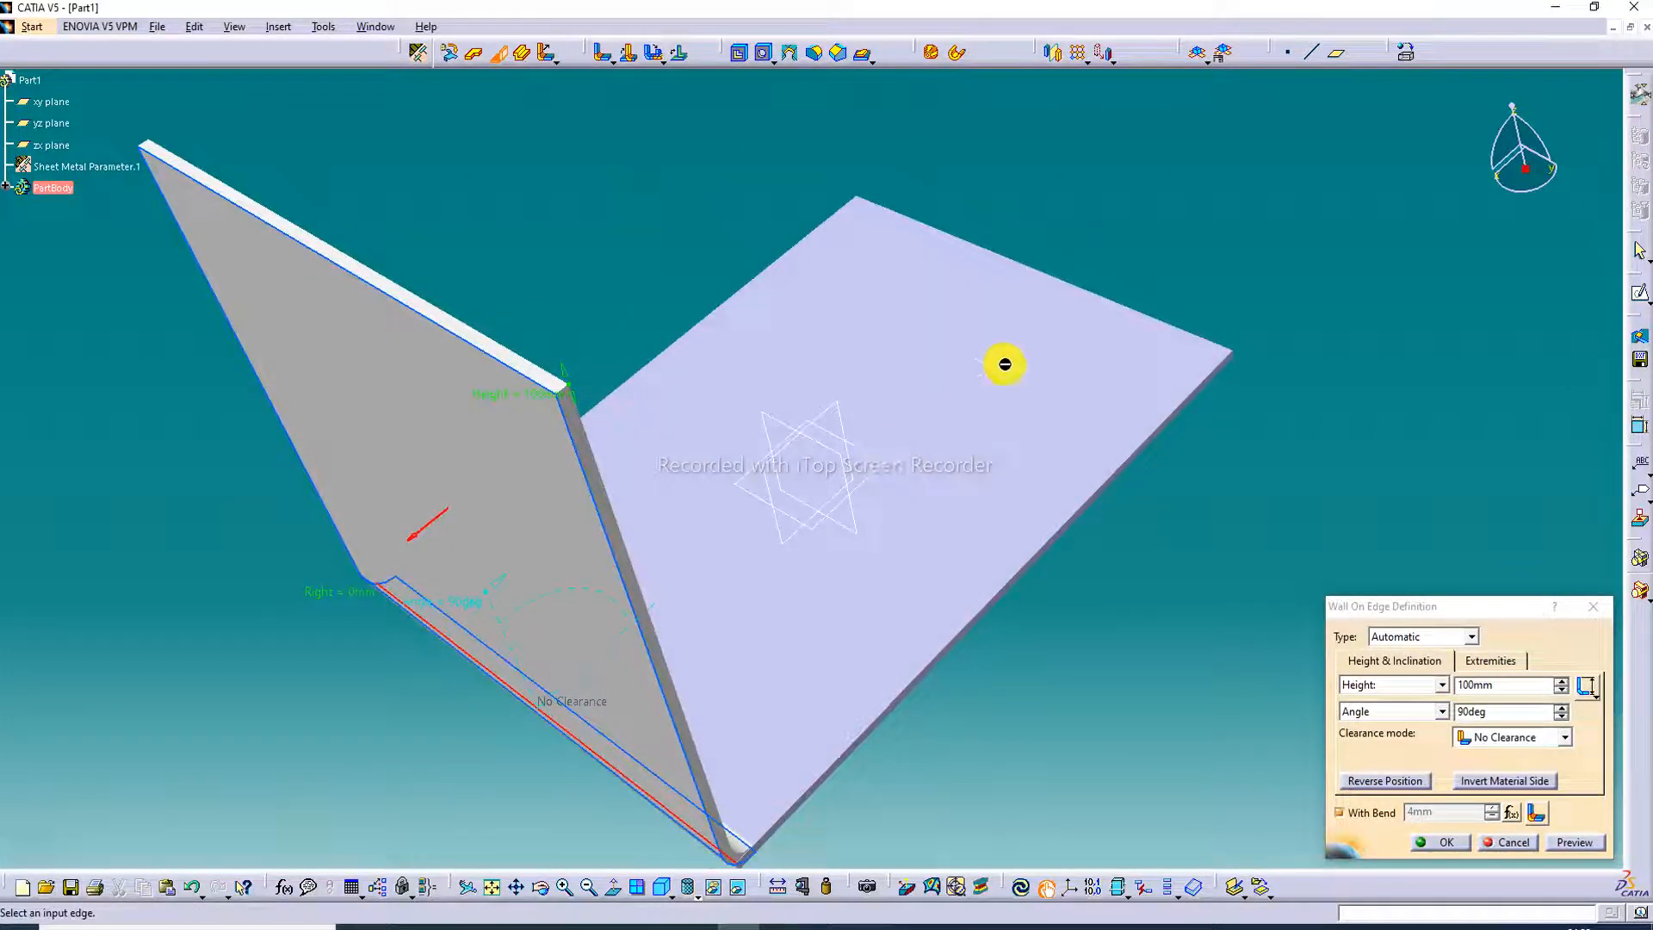
{"action": "left_click", "coordinate": [1059, 281]}
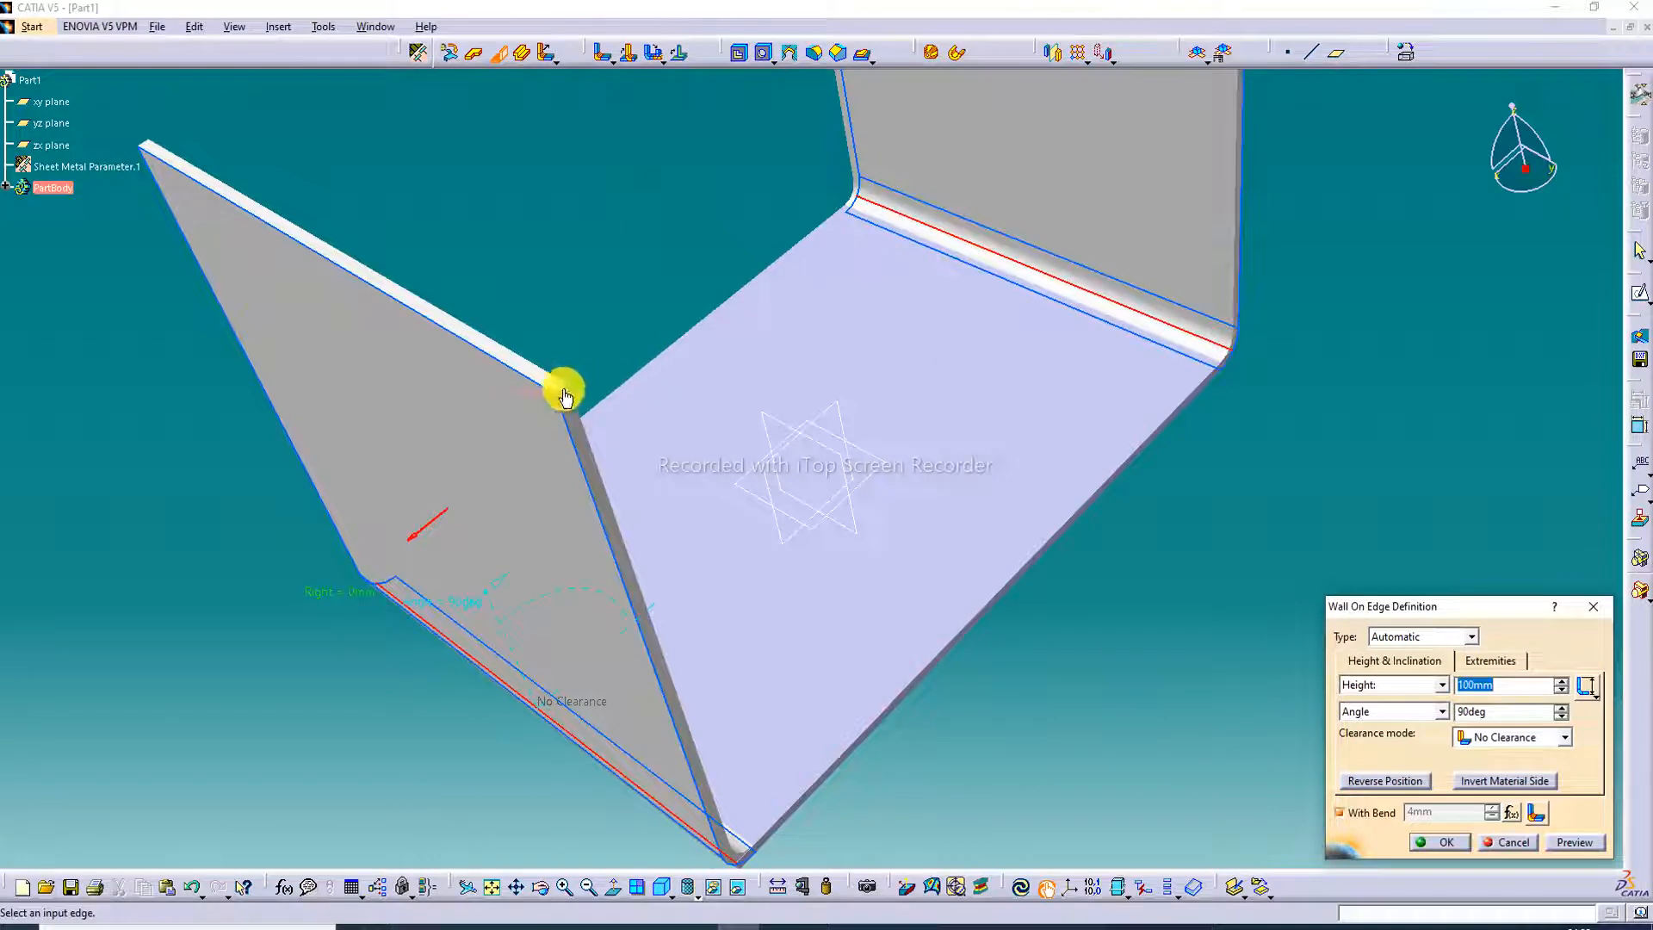
{"action": "left_click_drag", "start_coordinate": [566, 383], "coordinate": [582, 491]}
{"action": "left_click", "coordinate": [623, 309]}
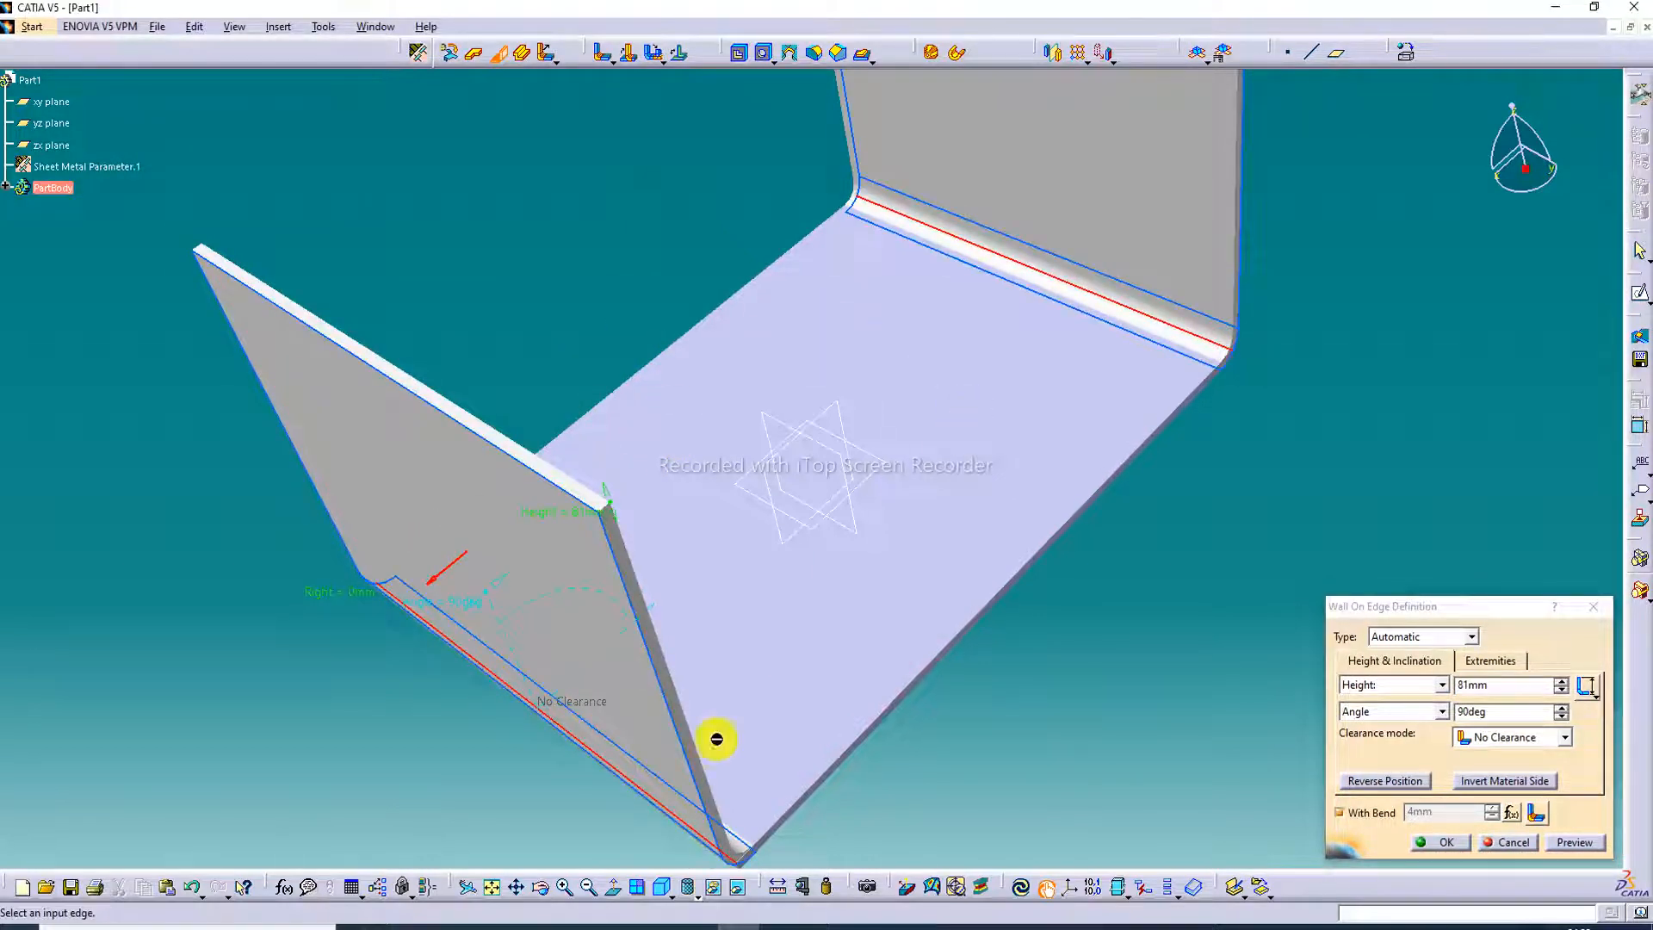
Step: Try the reversed position for the two edge walls, return them to pointing upward, and create them
{"action": "left_click", "coordinate": [494, 887]}
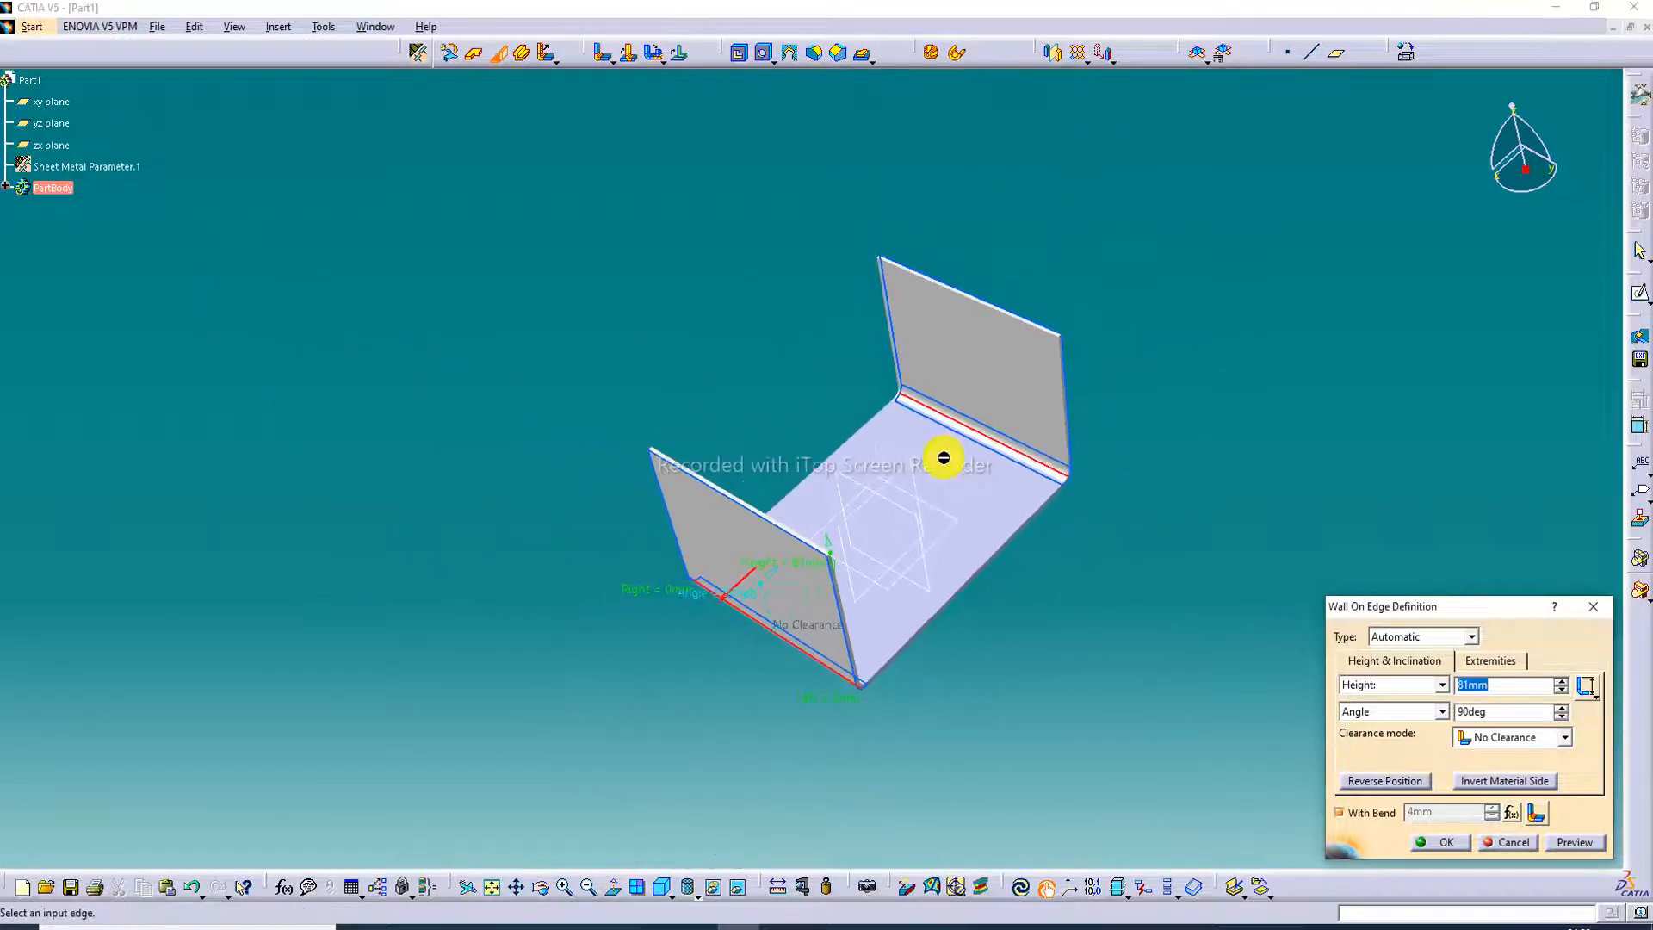
{"action": "middle_click_drag", "start_coordinate": [944, 457], "coordinate": [1084, 362]}
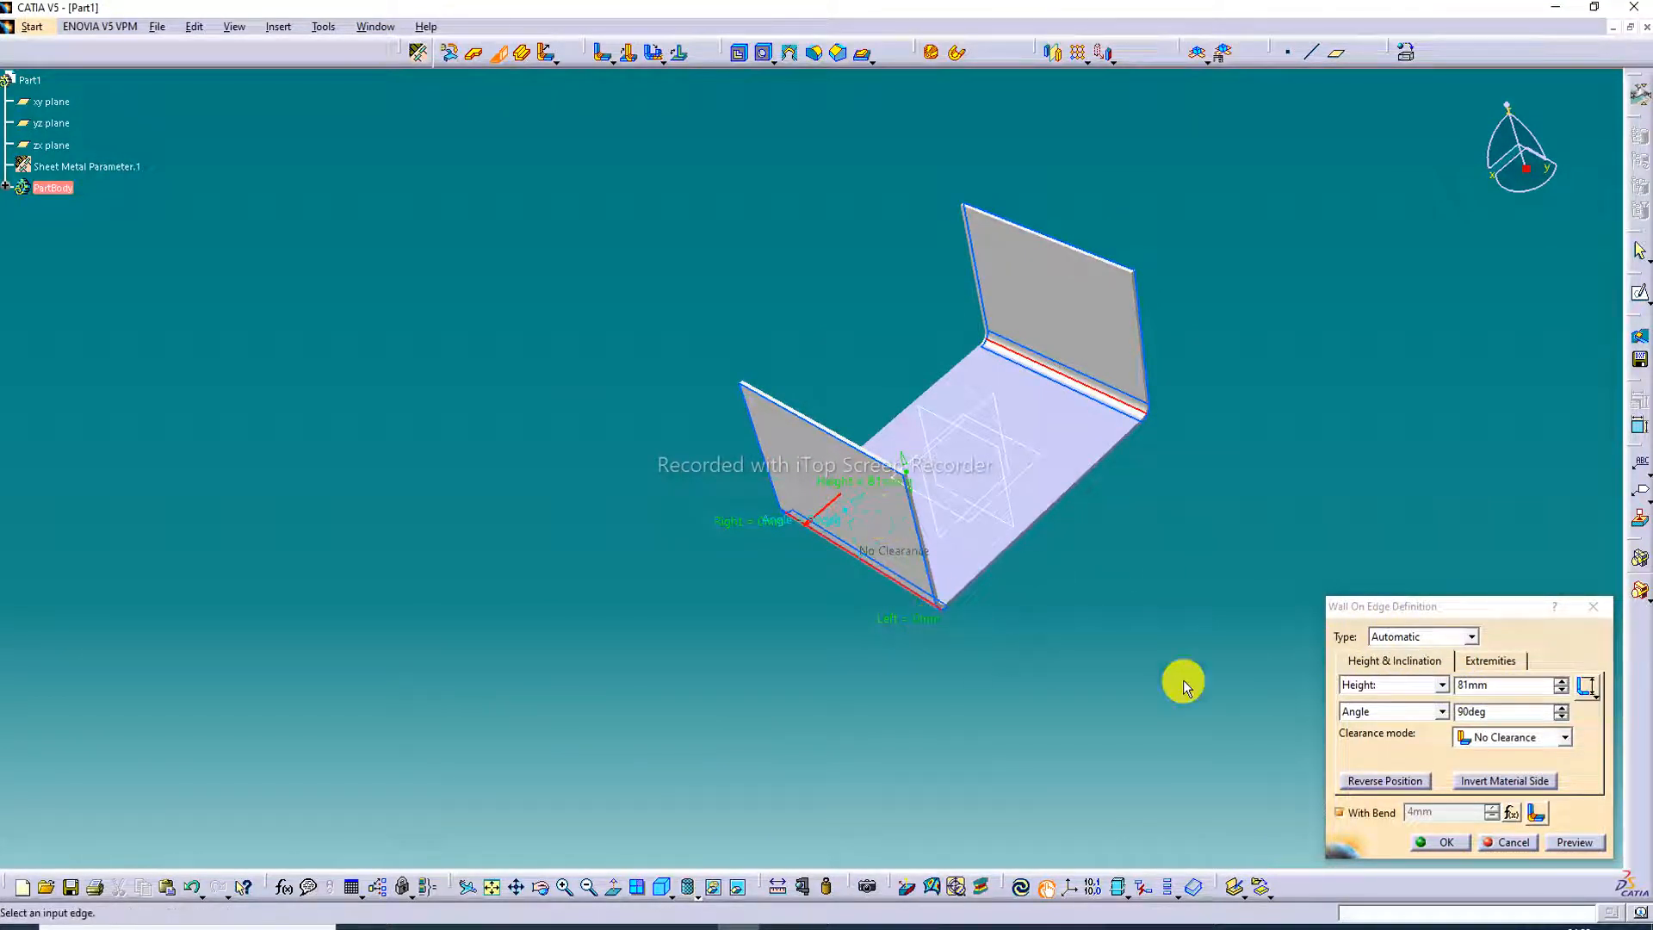
{"action": "left_click", "coordinate": [1484, 686]}
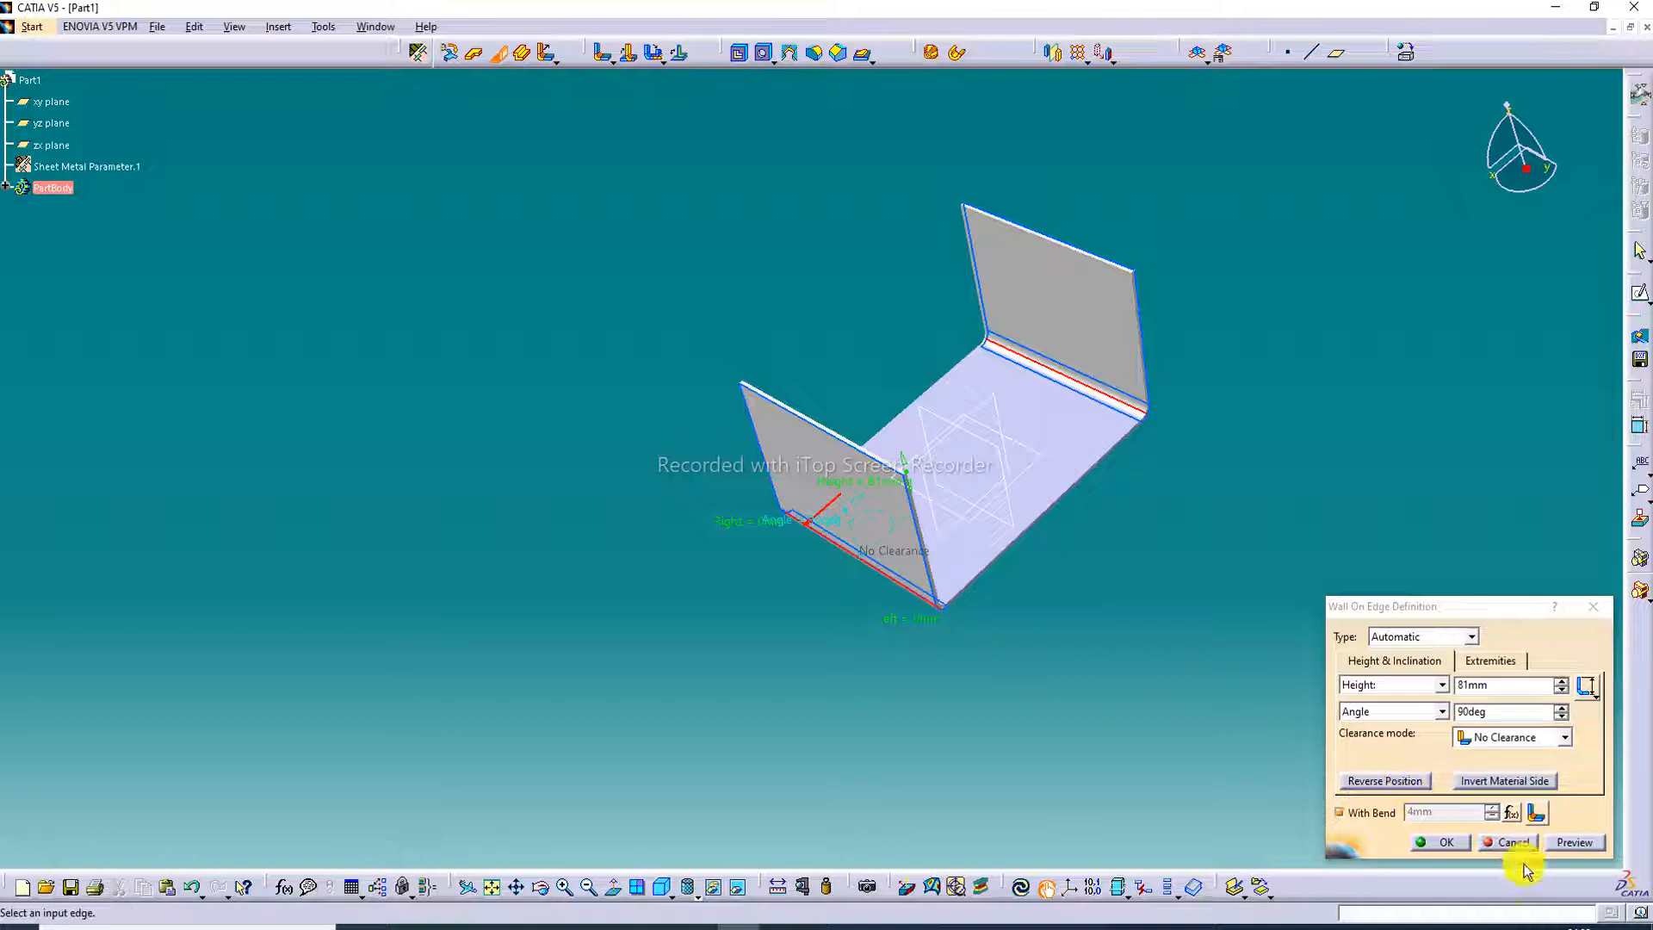
{"action": "left_click", "coordinate": [1375, 784]}
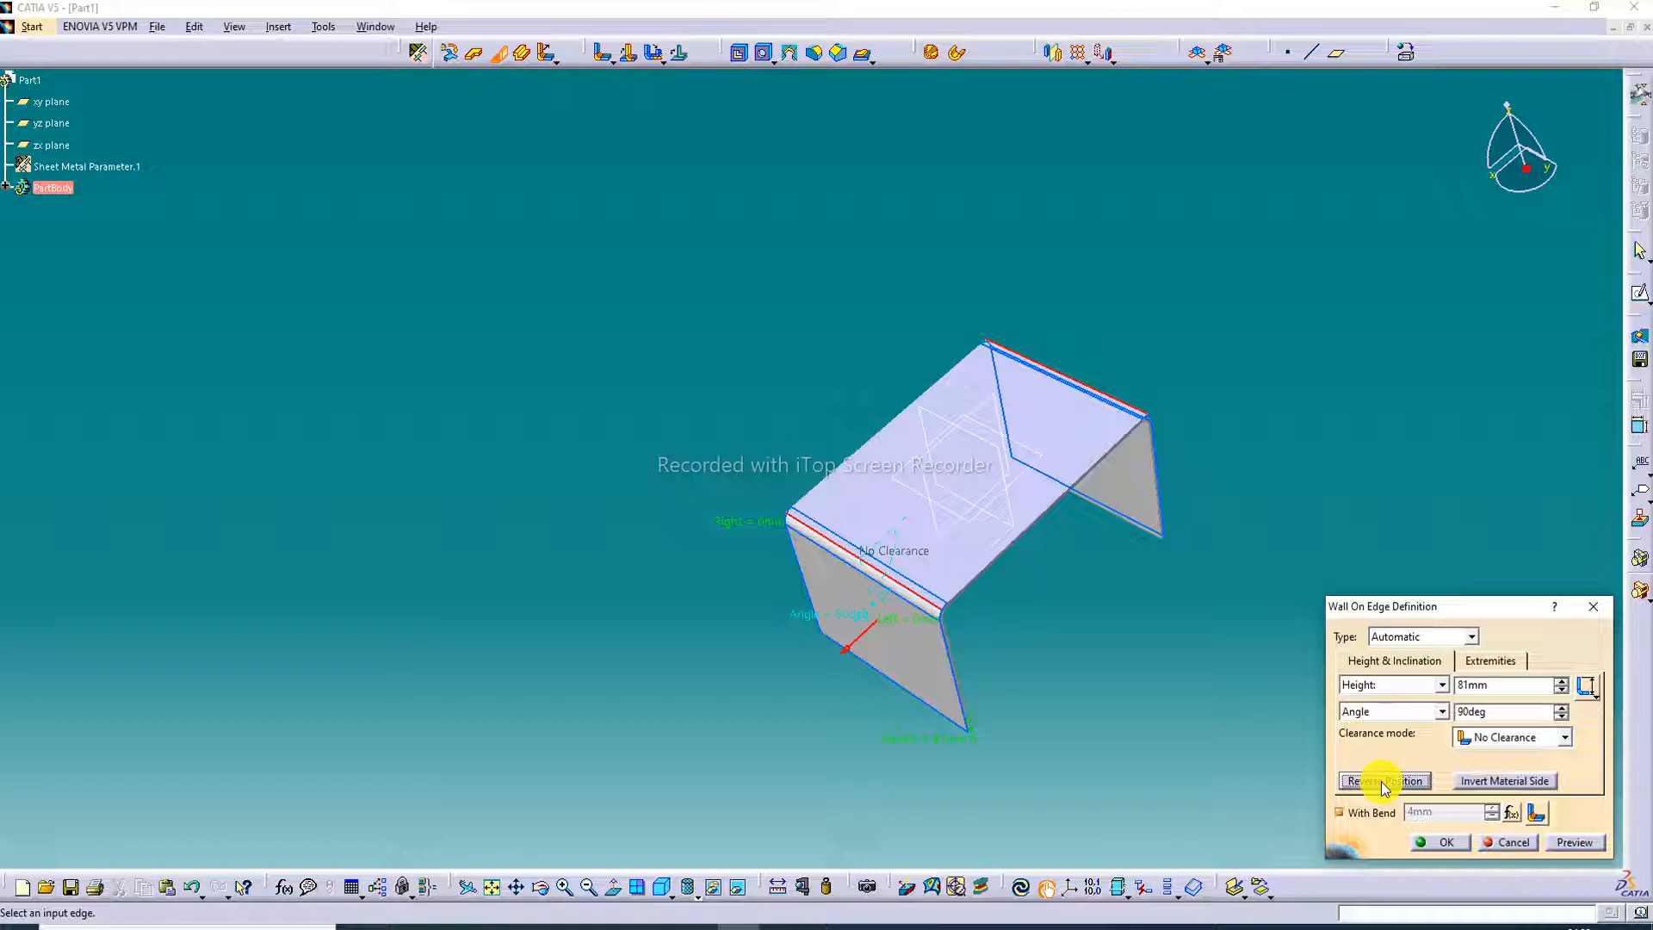
{"action": "left_click", "coordinate": [1383, 784]}
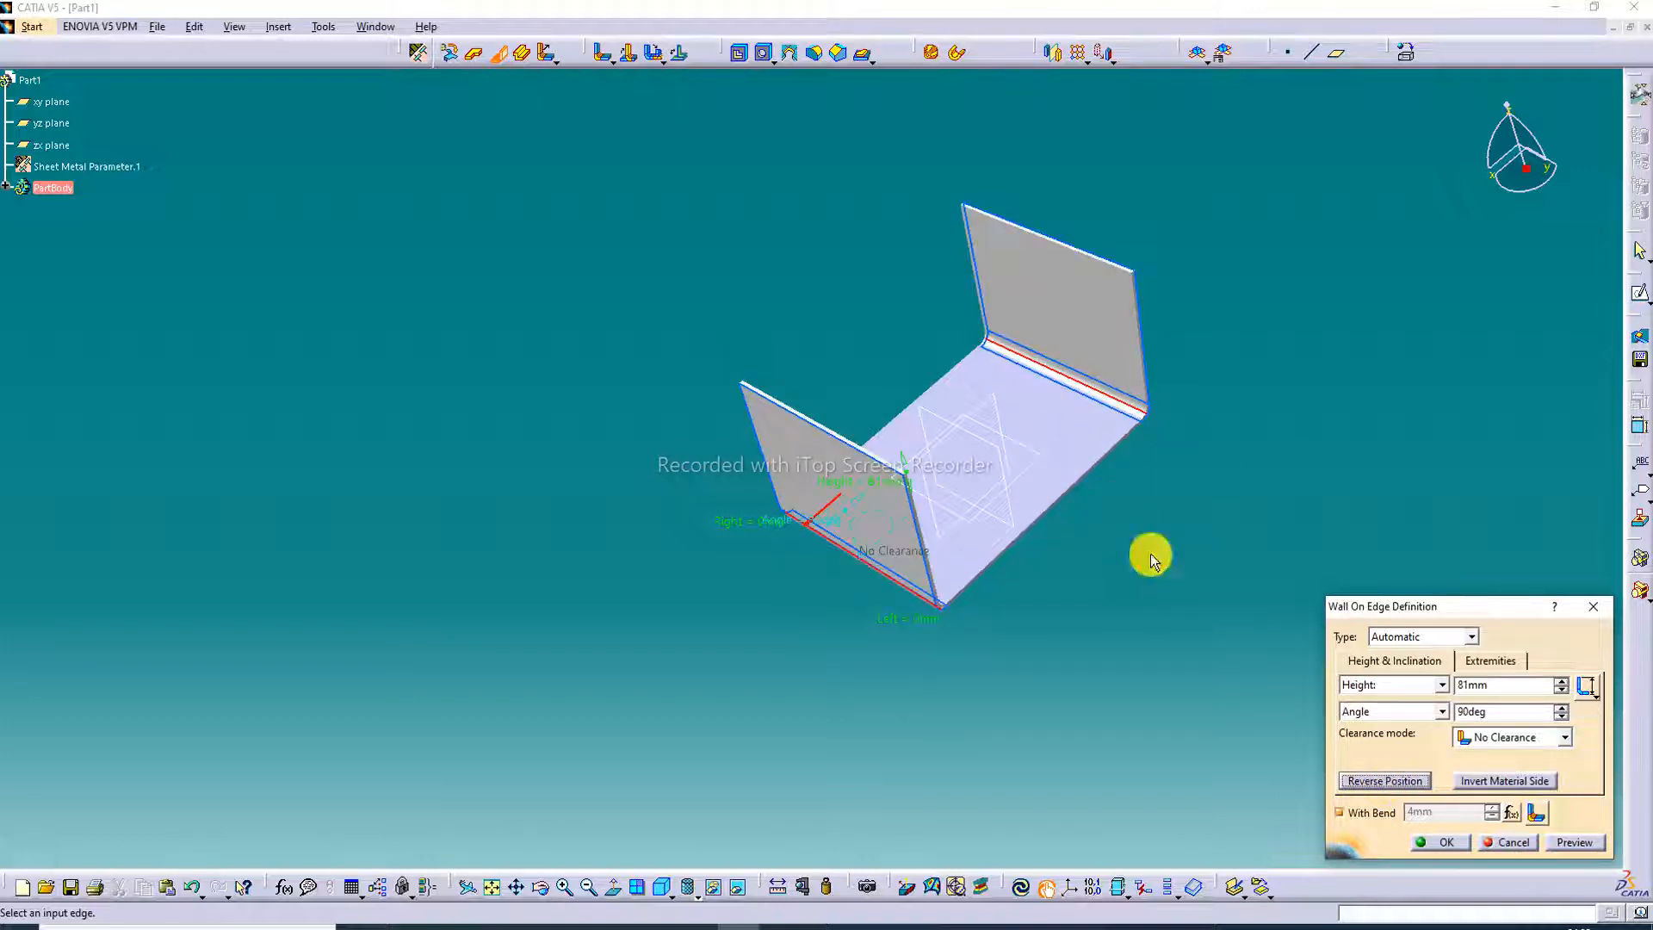
{"action": "left_click", "coordinate": [1440, 842]}
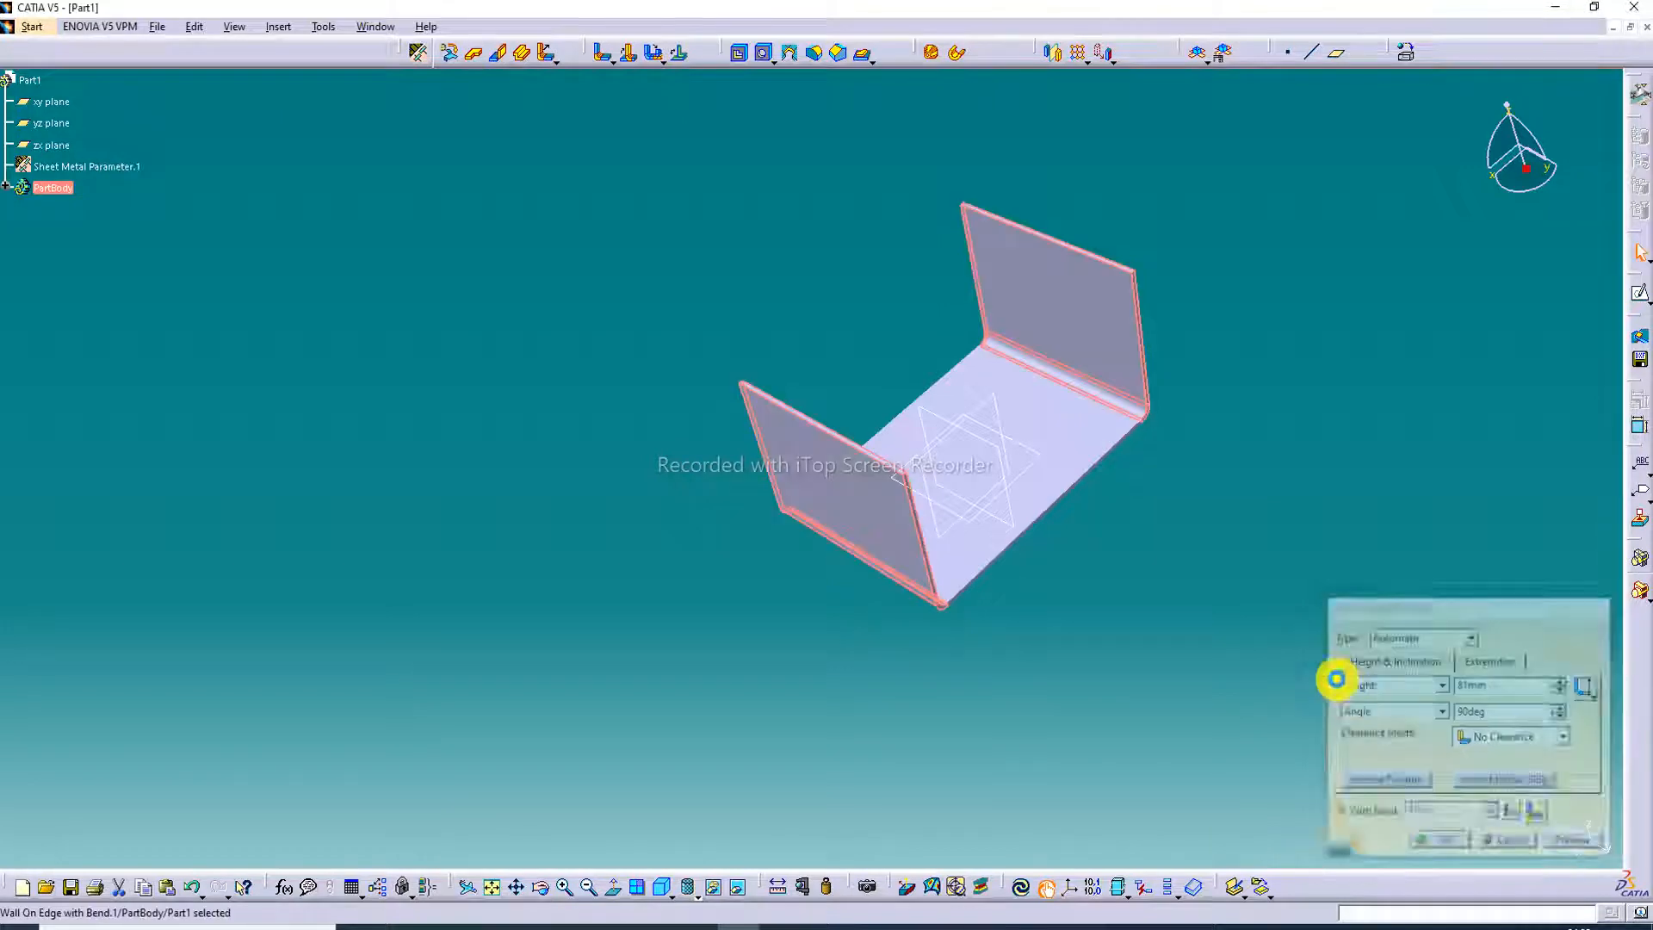
{"action": "left_click", "coordinate": [1255, 633]}
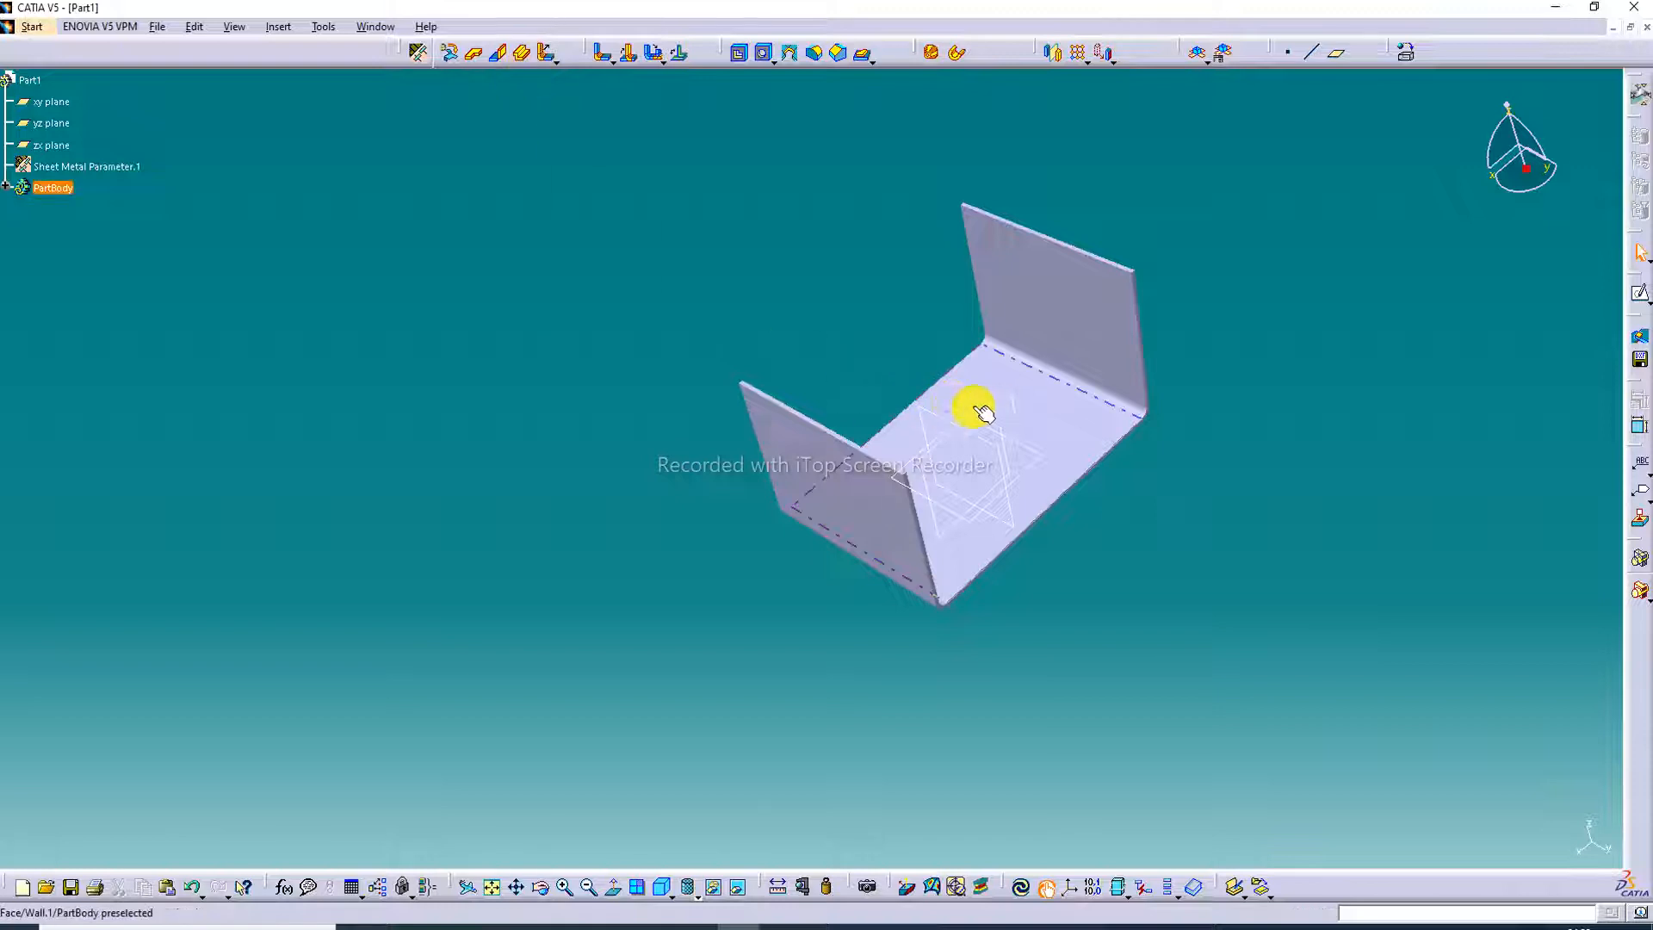
Step: Start a sketch on the base wall's inner face and draw an open four-point spline arching over the sketch origin
{"action": "middle_click_drag", "start_coordinate": [1026, 431], "coordinate": [1001, 540]}
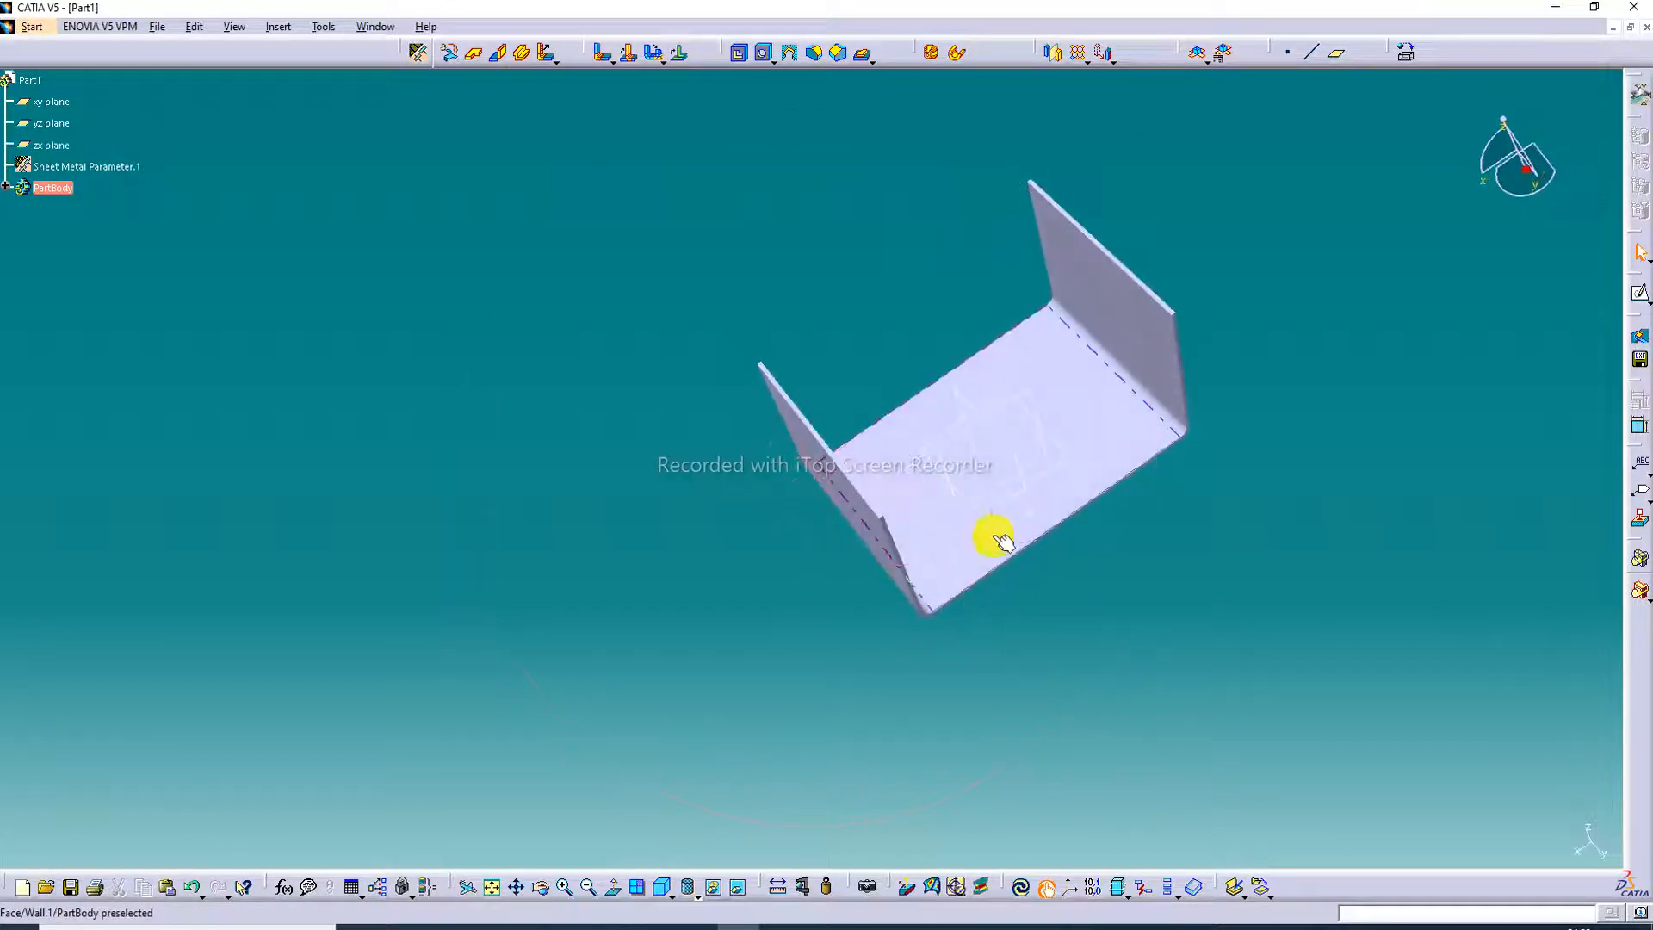
{"action": "left_click", "coordinate": [1089, 422]}
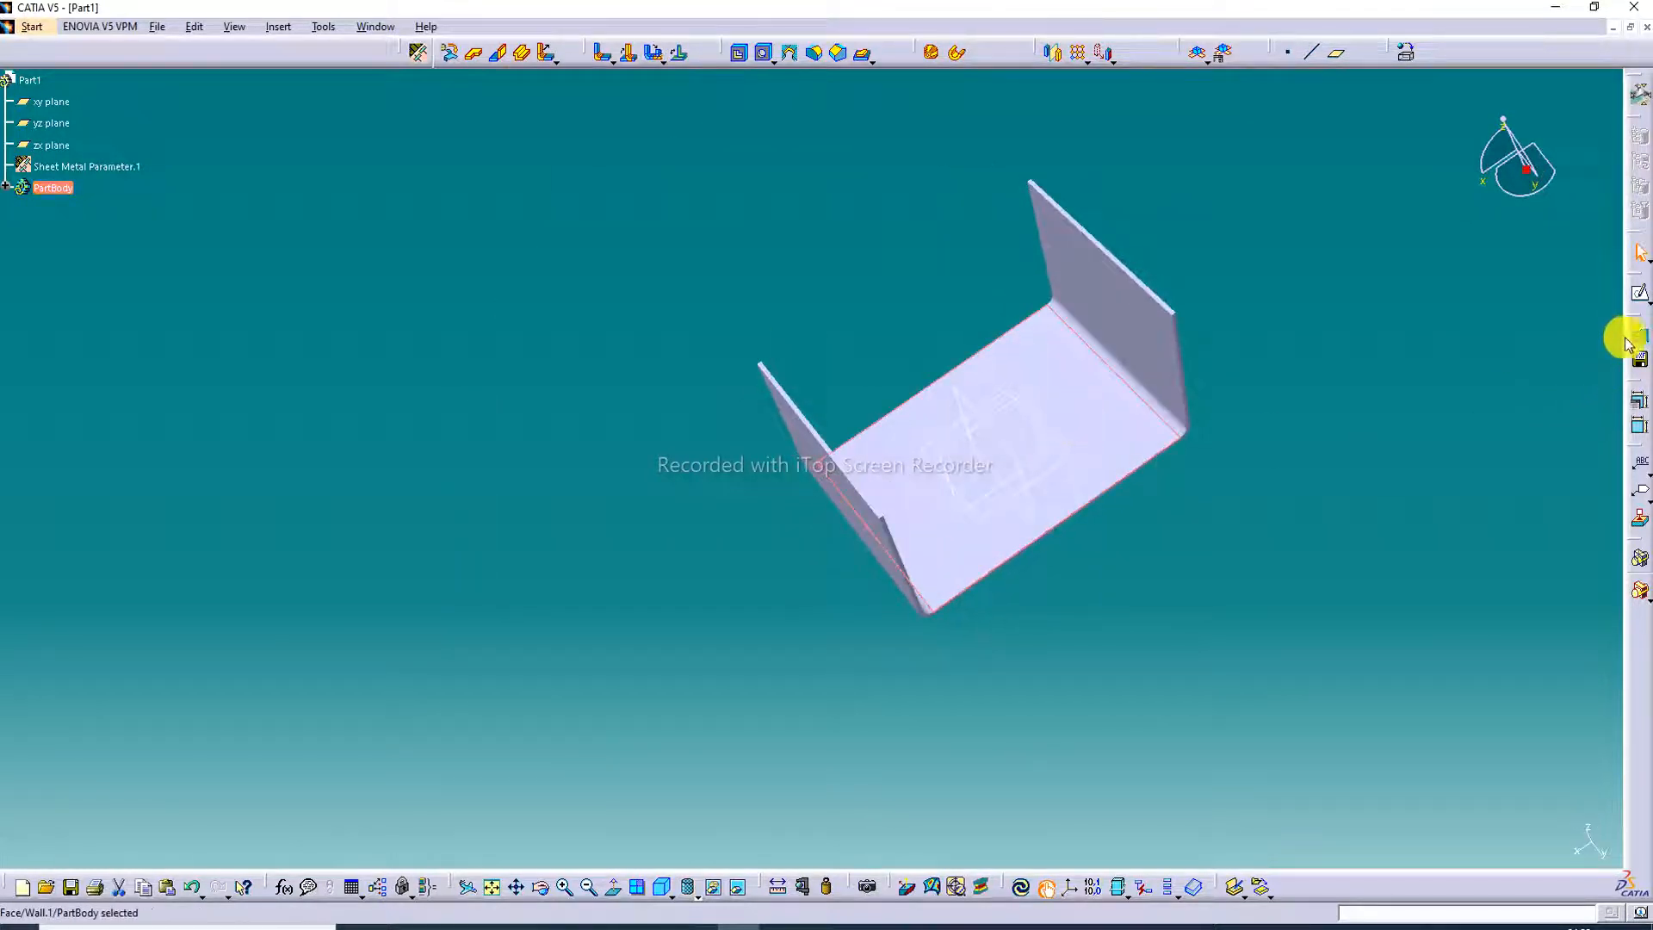
{"action": "left_click", "coordinate": [1640, 293]}
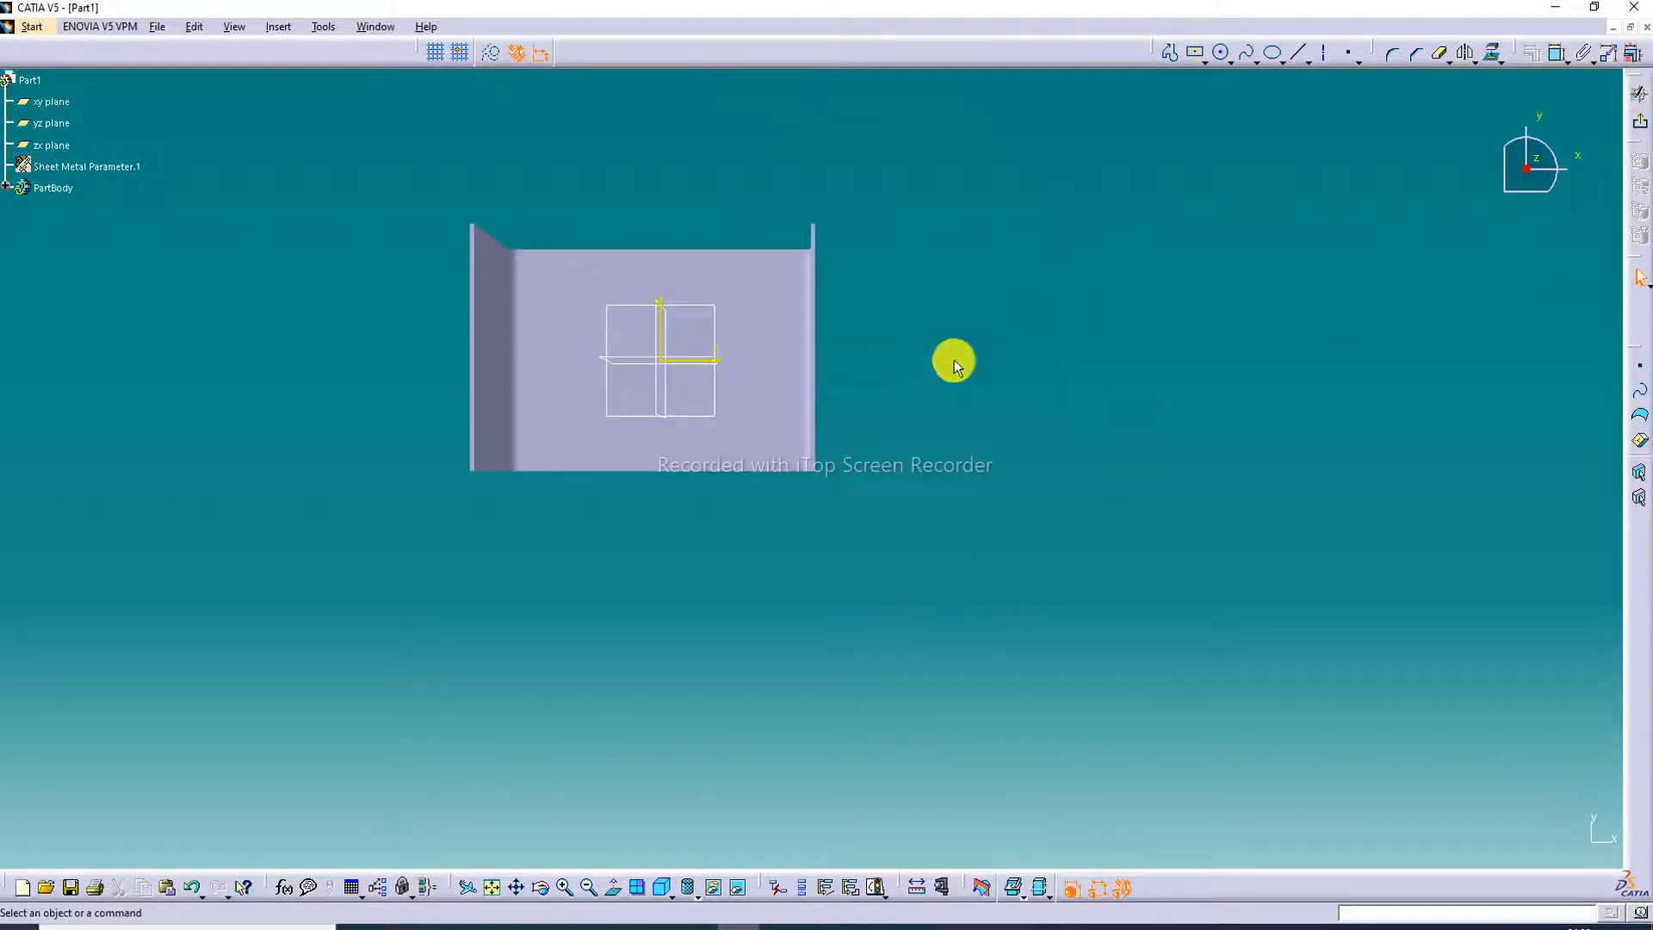
{"action": "left_click", "coordinate": [1248, 59]}
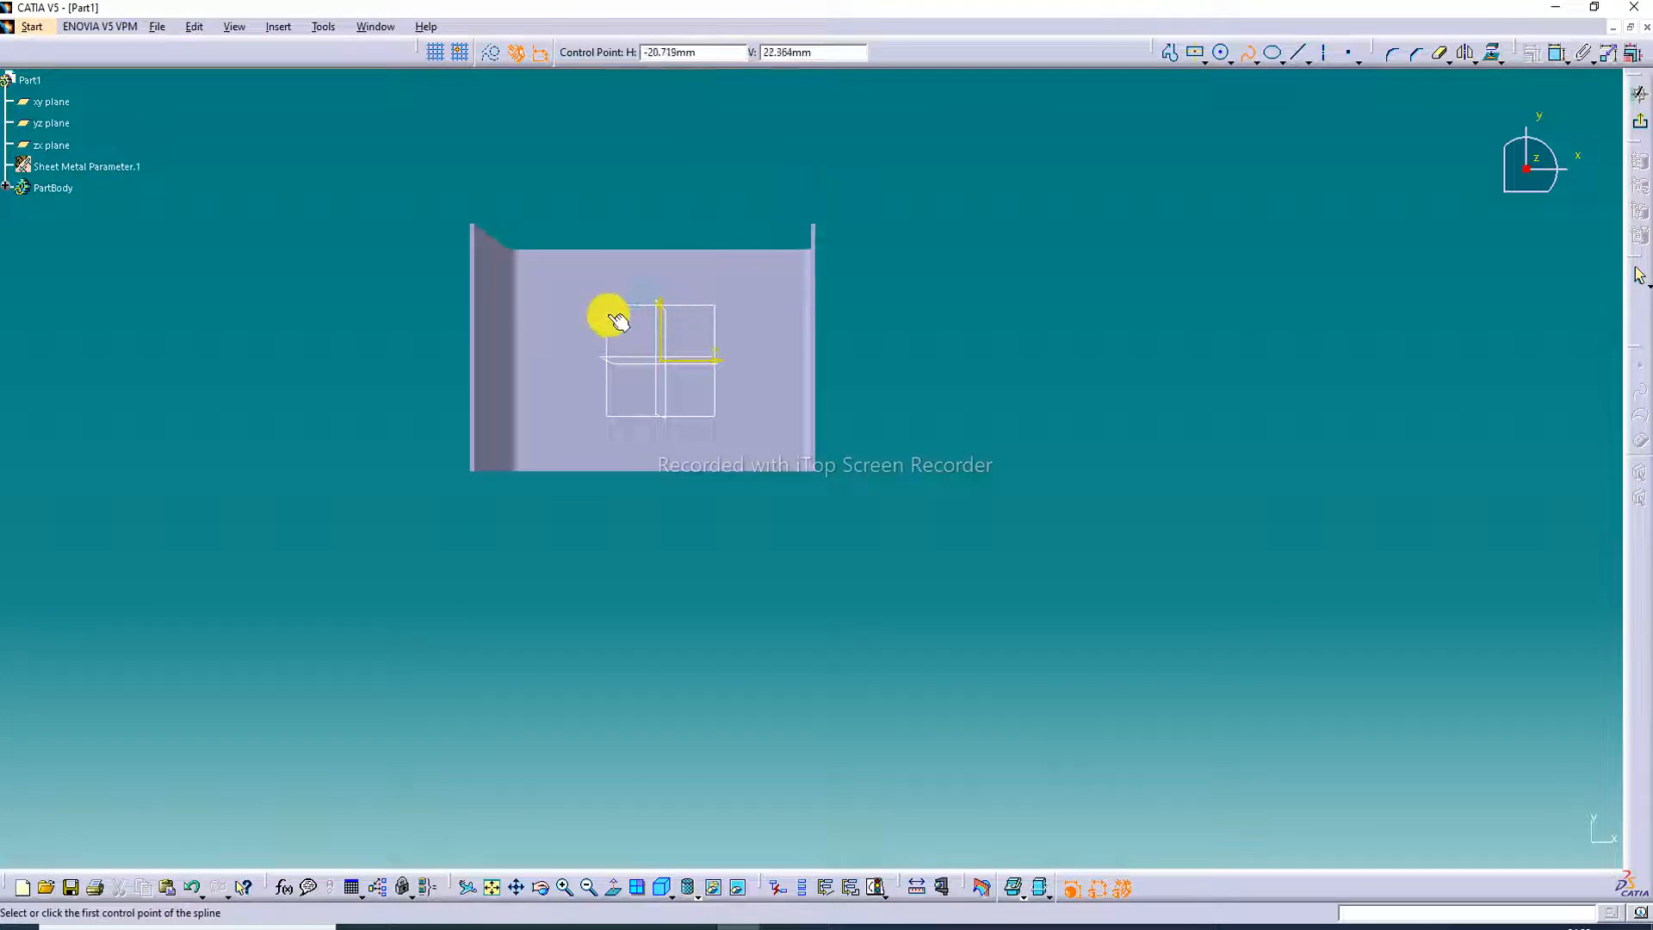
{"action": "left_click", "coordinate": [582, 360]}
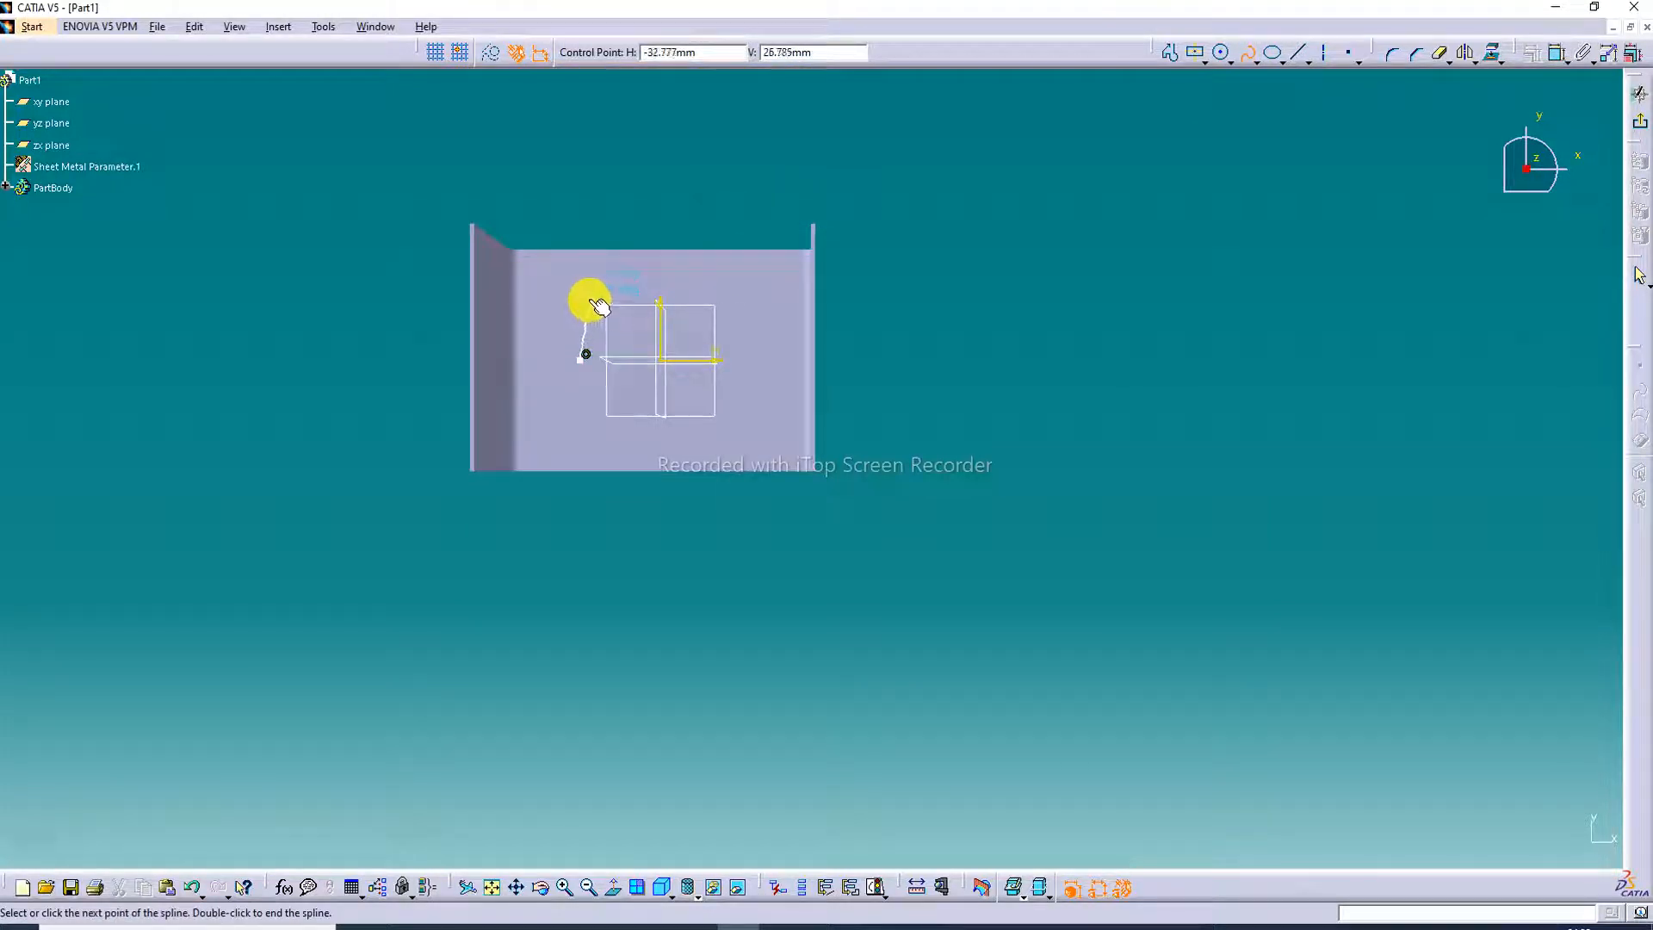
{"action": "left_click", "coordinate": [590, 300]}
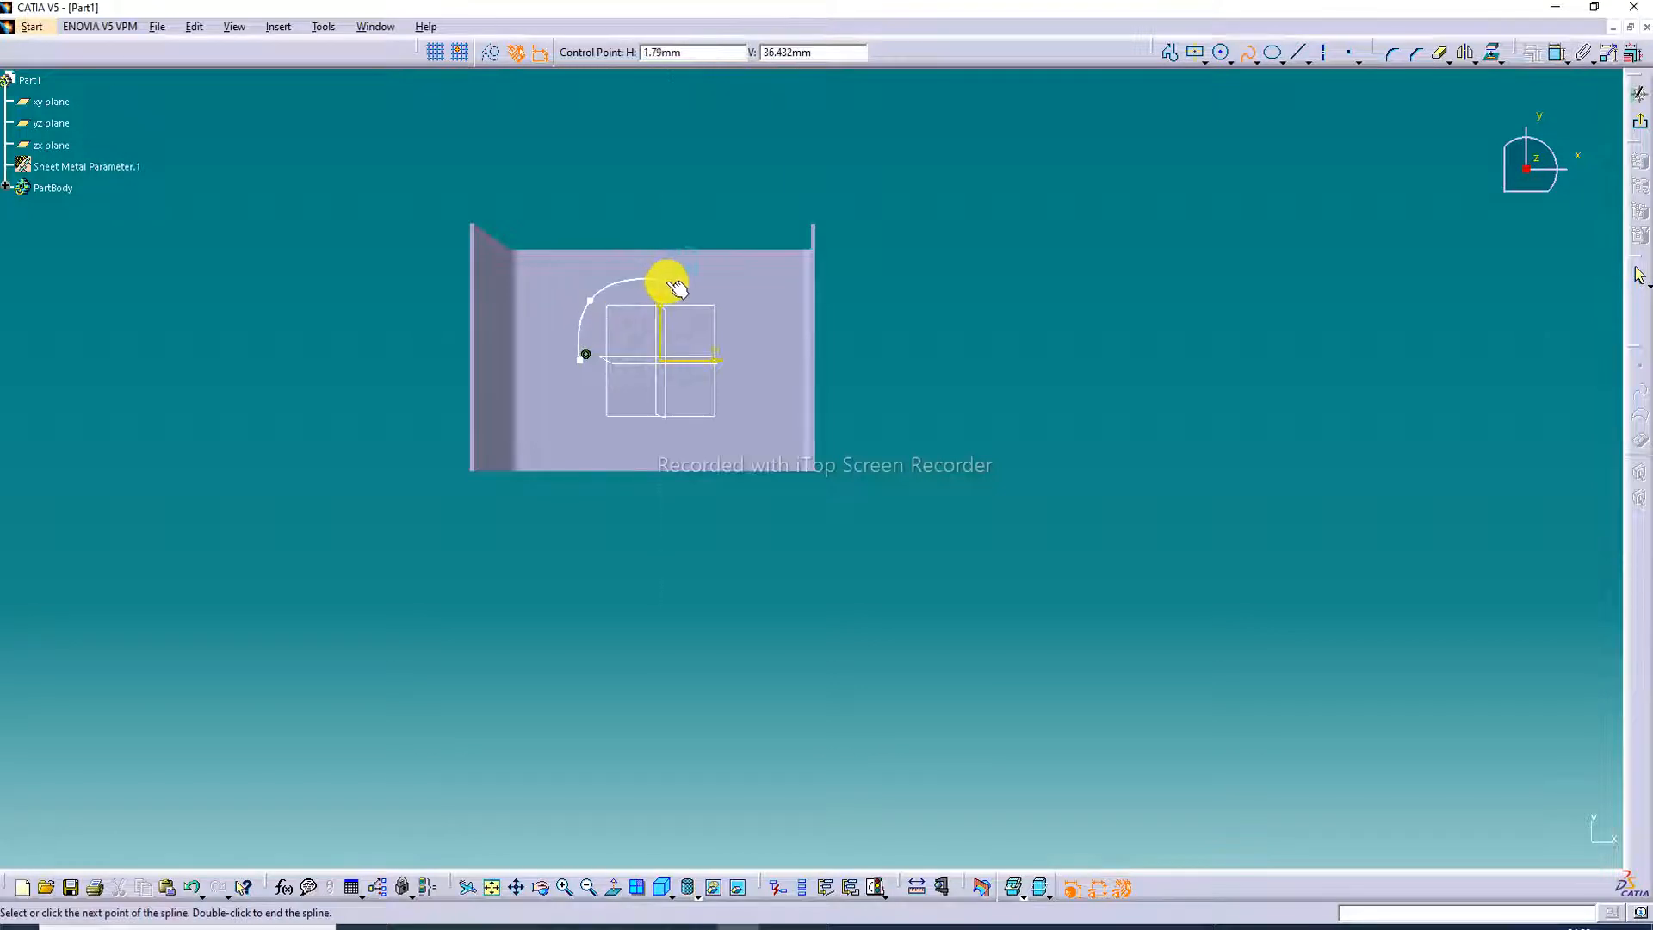
{"action": "left_click", "coordinate": [673, 283]}
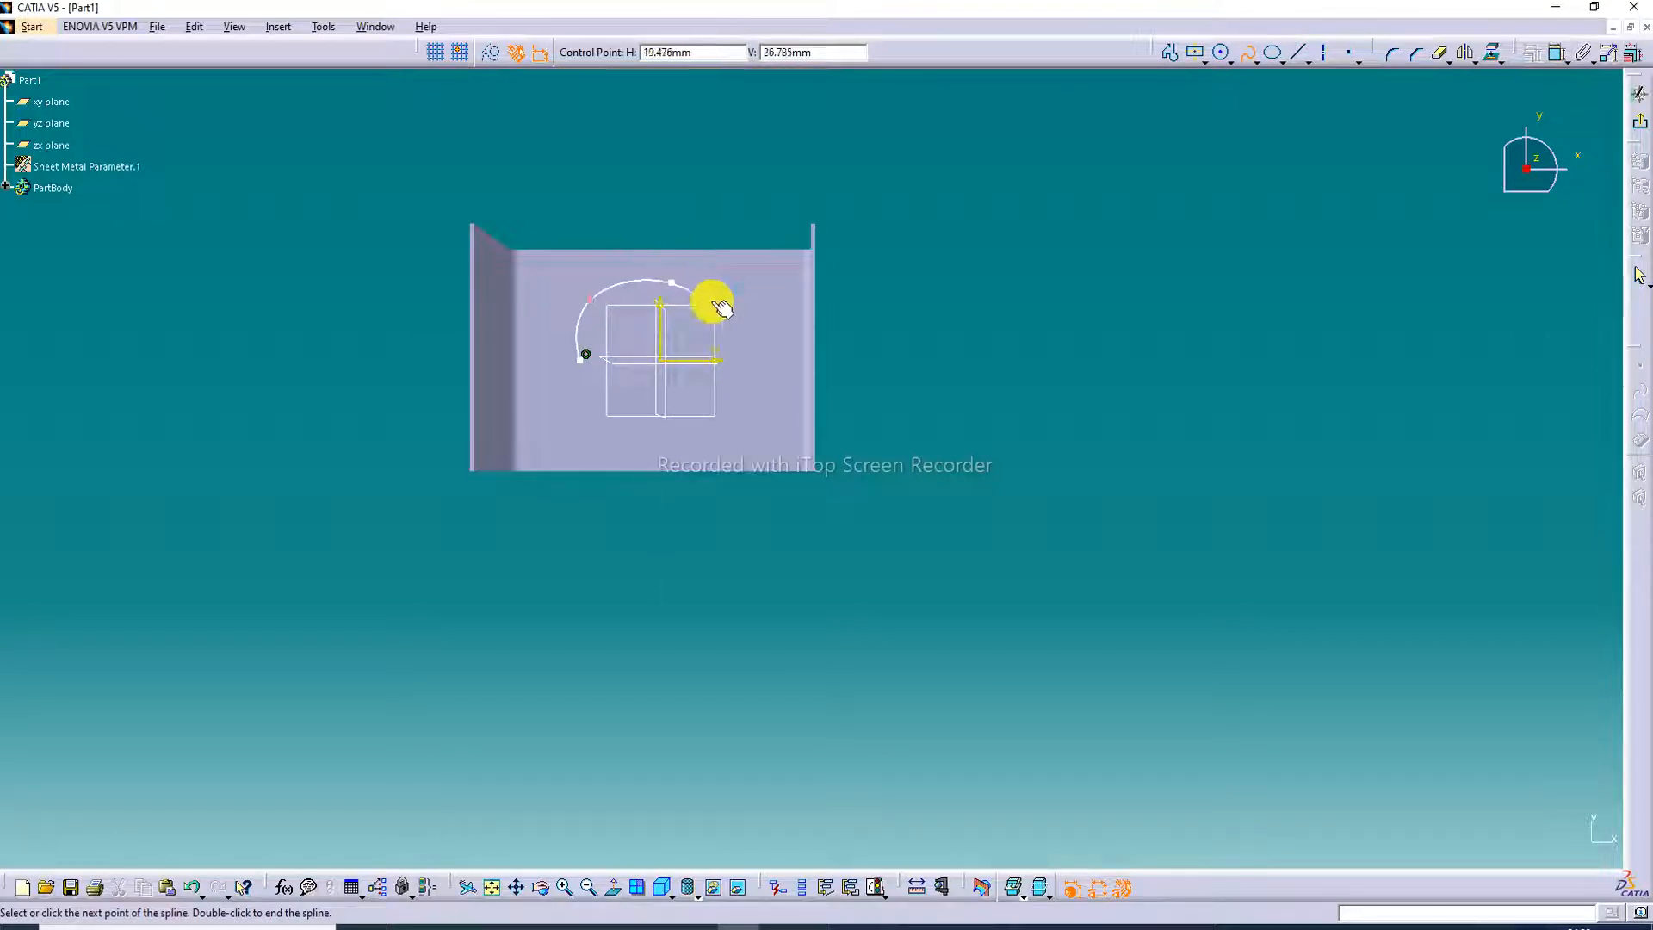
{"action": "left_click", "coordinate": [735, 354]}
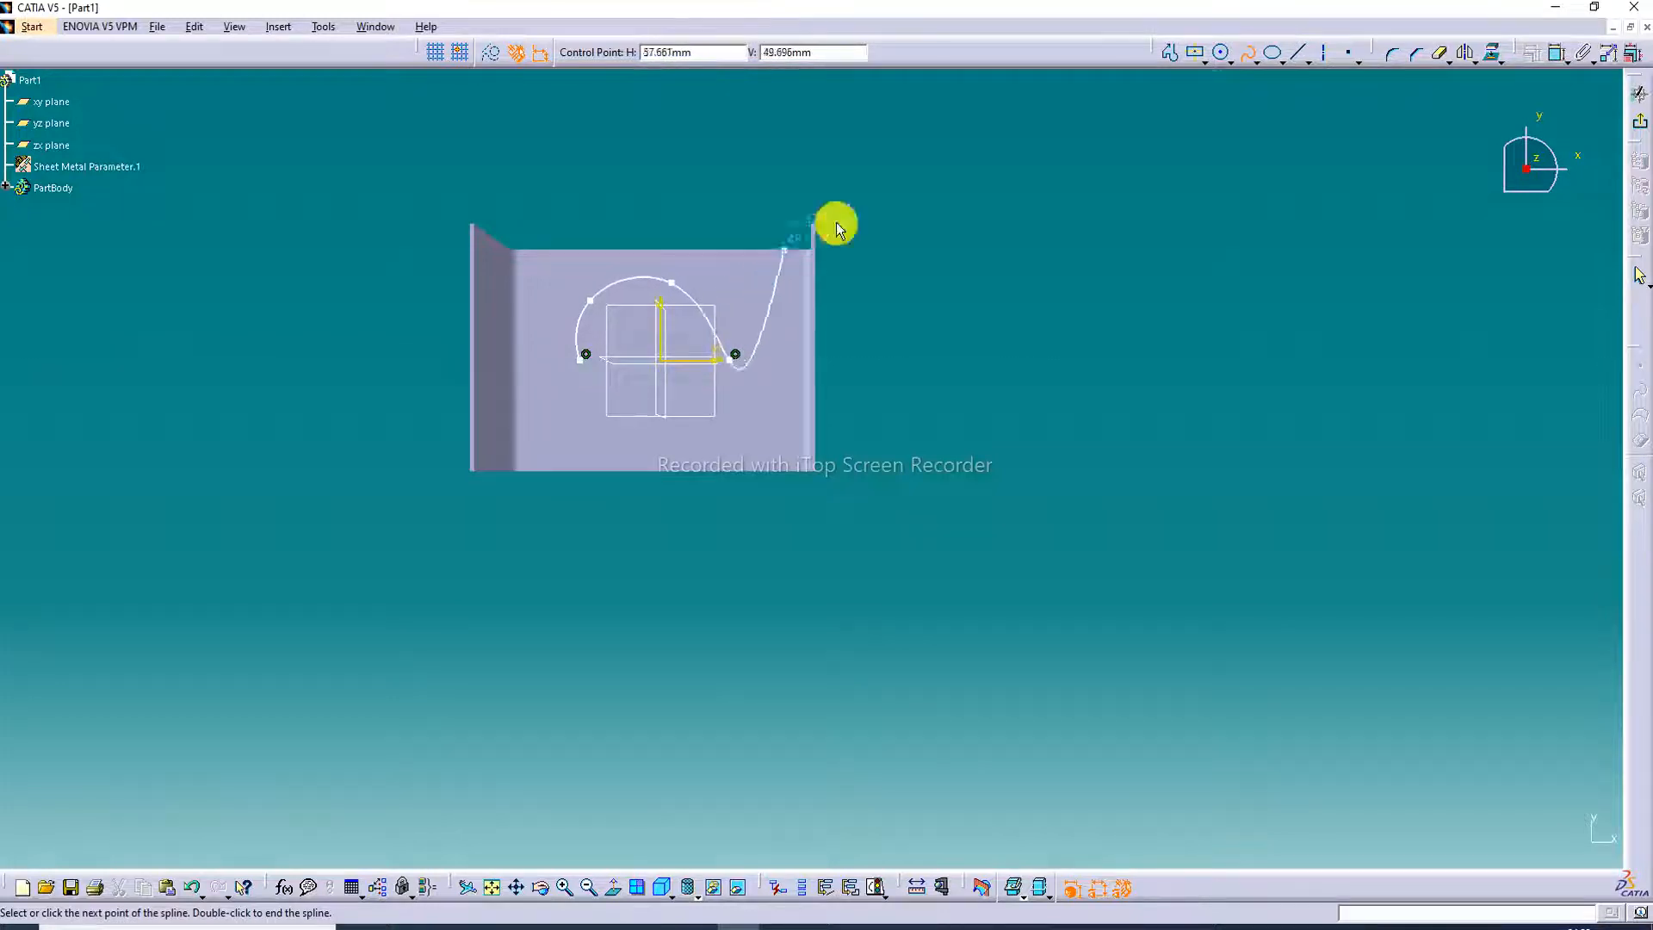
{"action": "left_click", "coordinate": [1175, 57]}
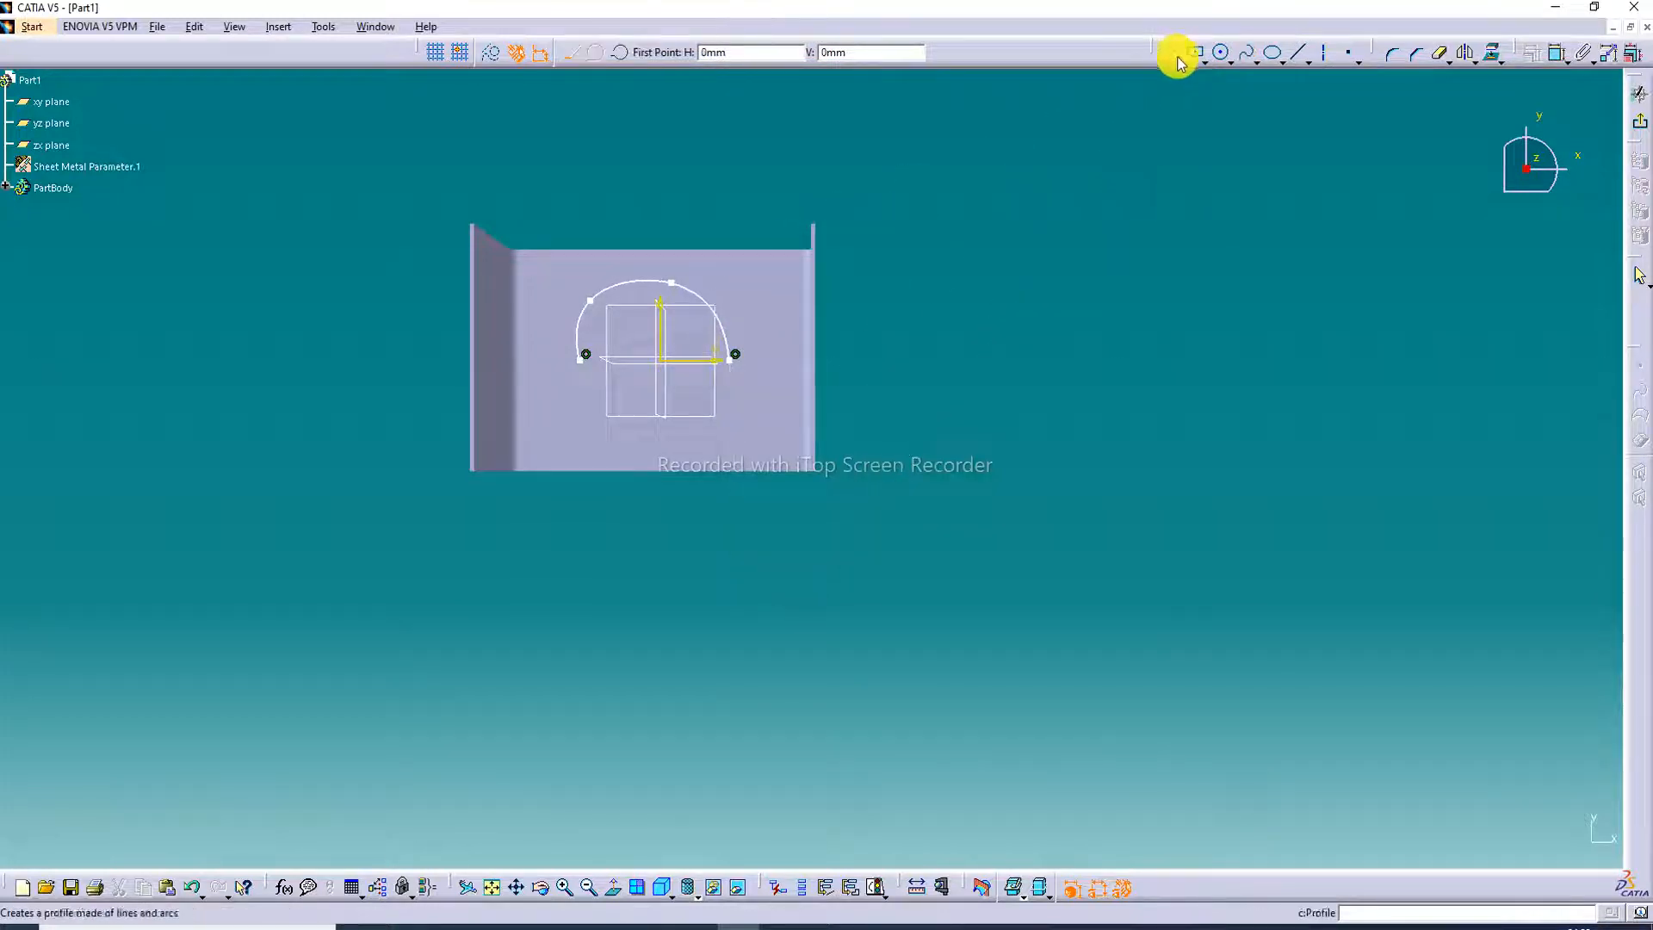
{"action": "left_click", "coordinate": [1074, 179]}
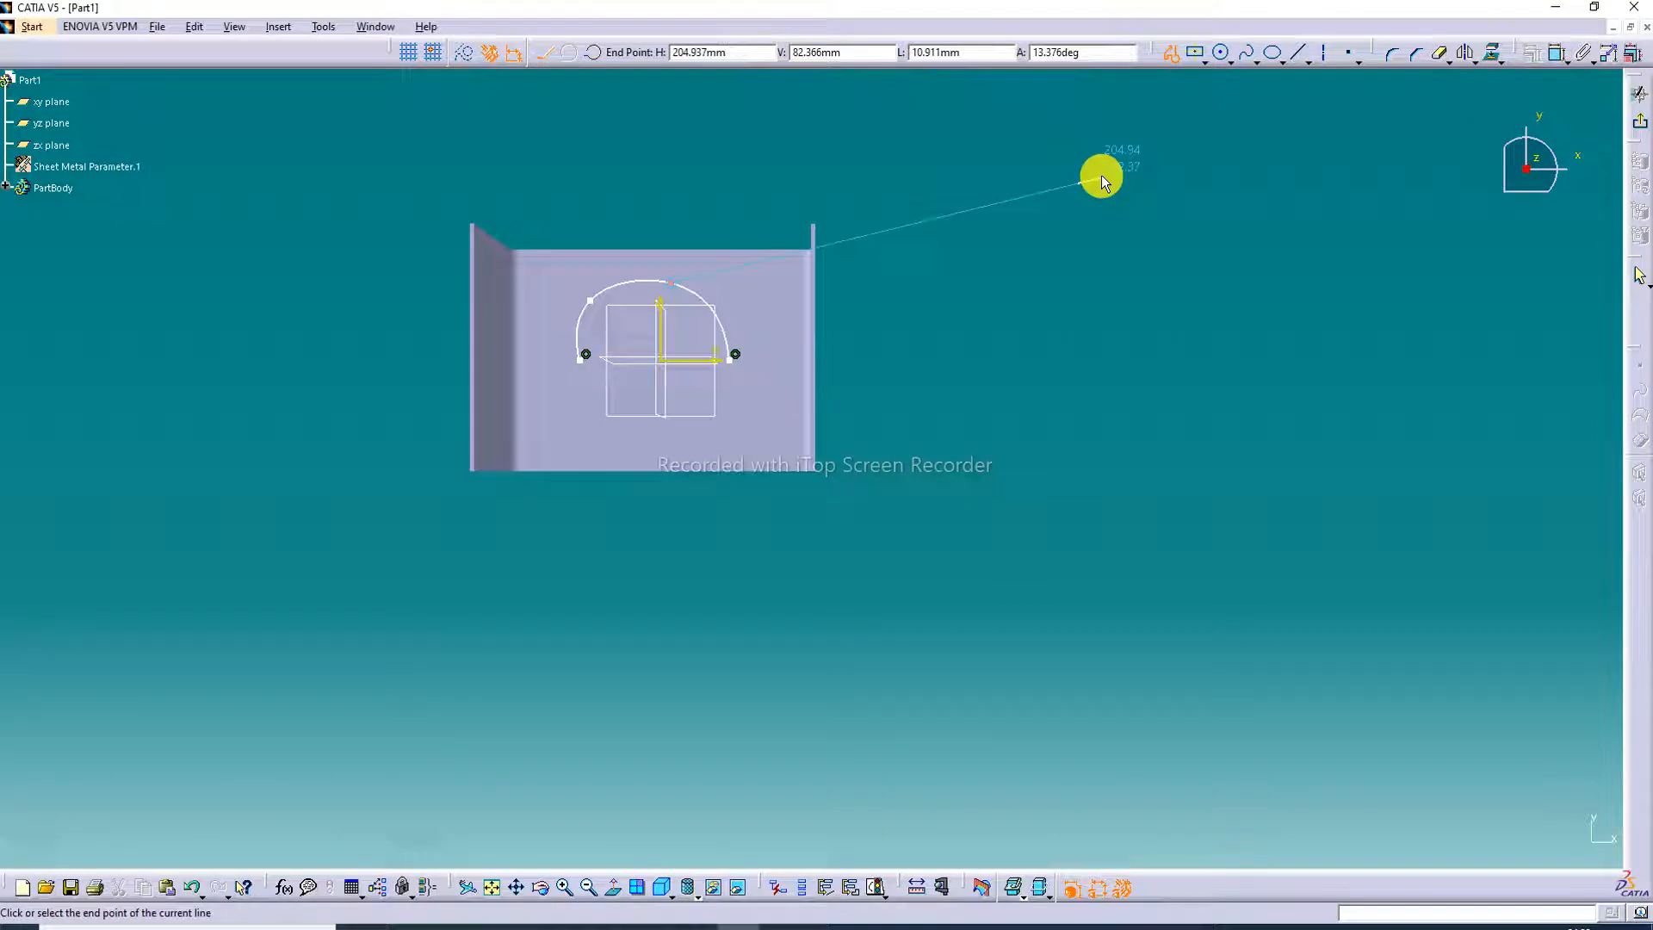
{"action": "key", "text": "Escape"}
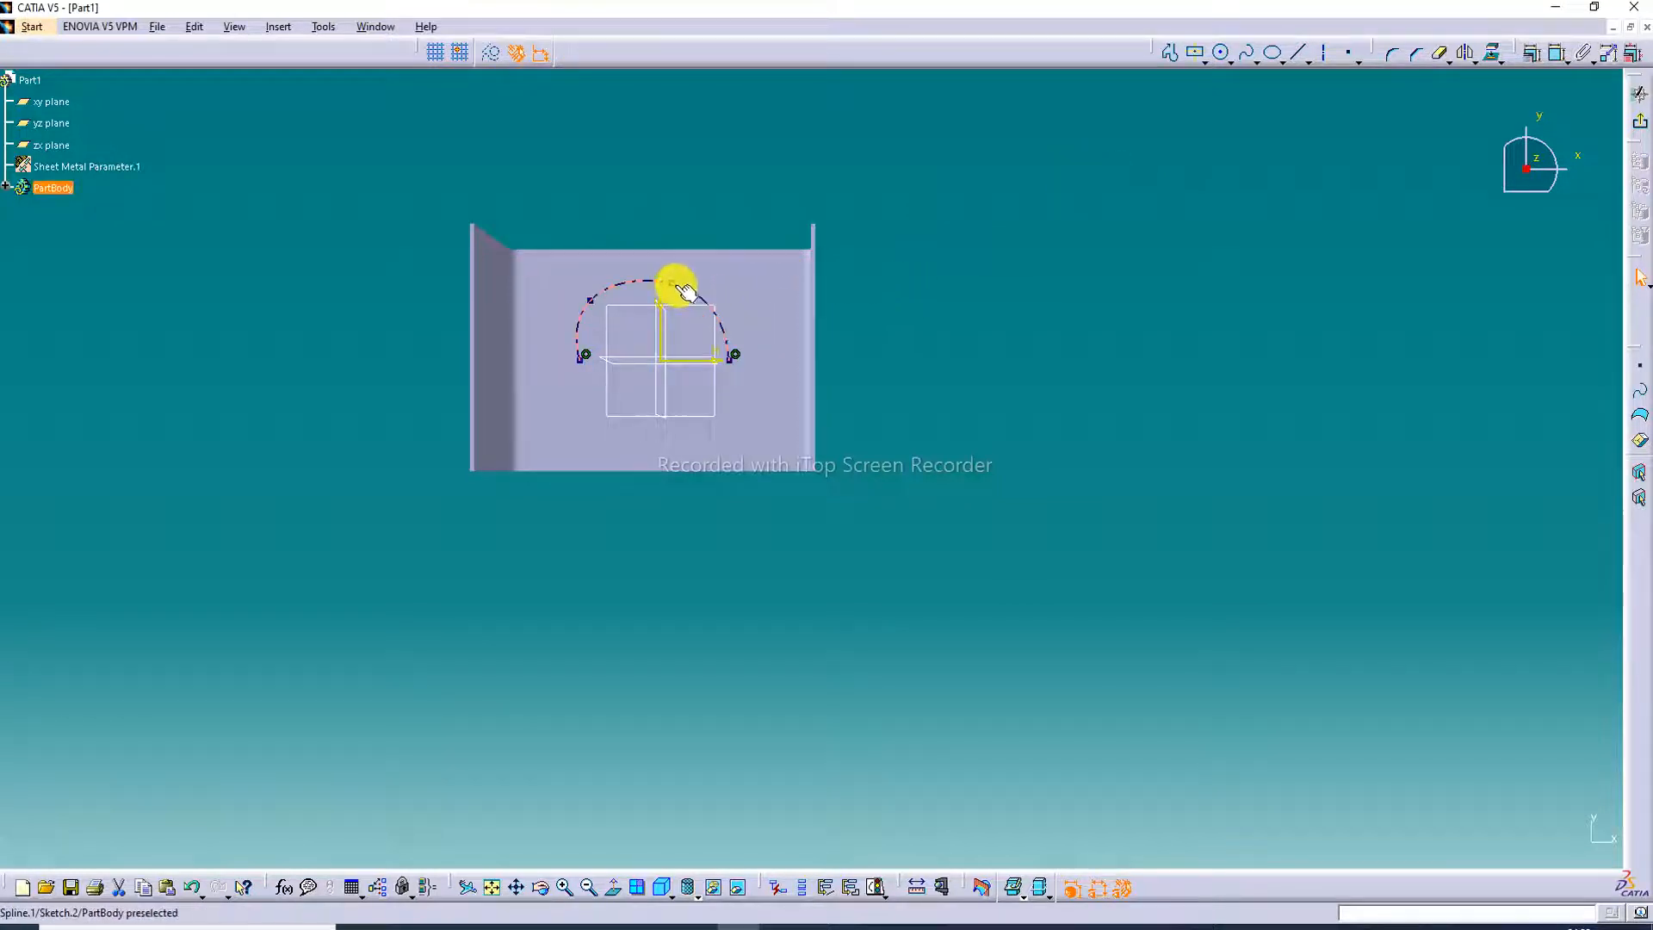
Step: Reshape the spline into a more symmetric arch by moving its two upper control points, and exit the sketch
{"action": "left_click_drag", "start_coordinate": [679, 289], "coordinate": [668, 286]}
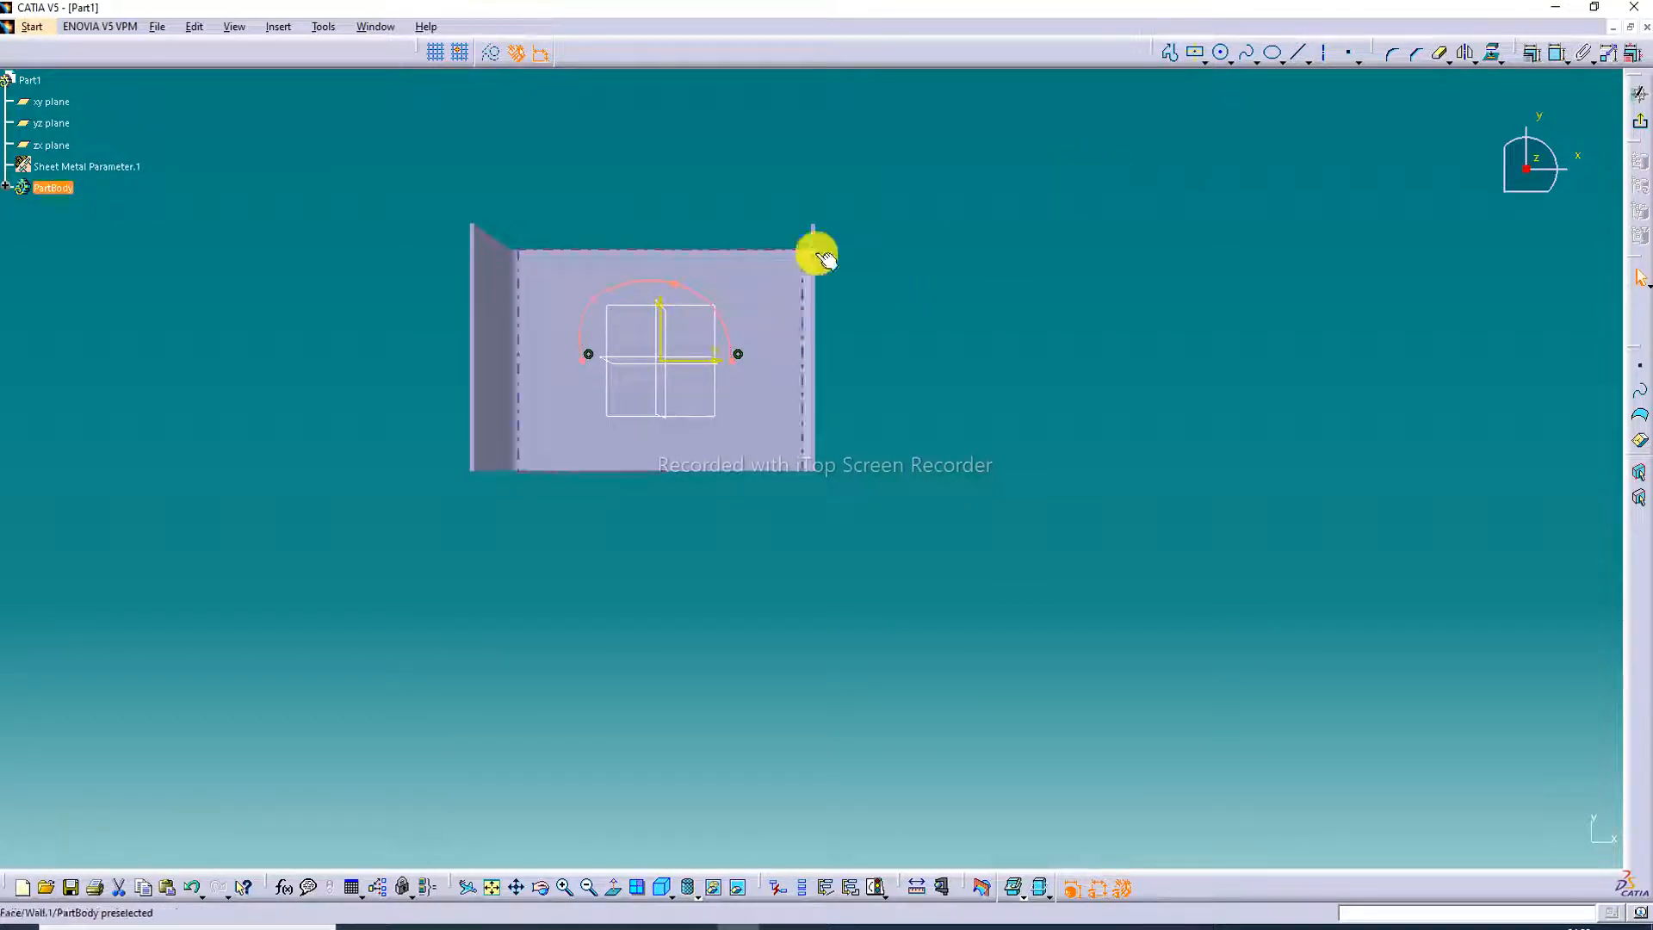
{"action": "left_click", "coordinate": [1011, 228]}
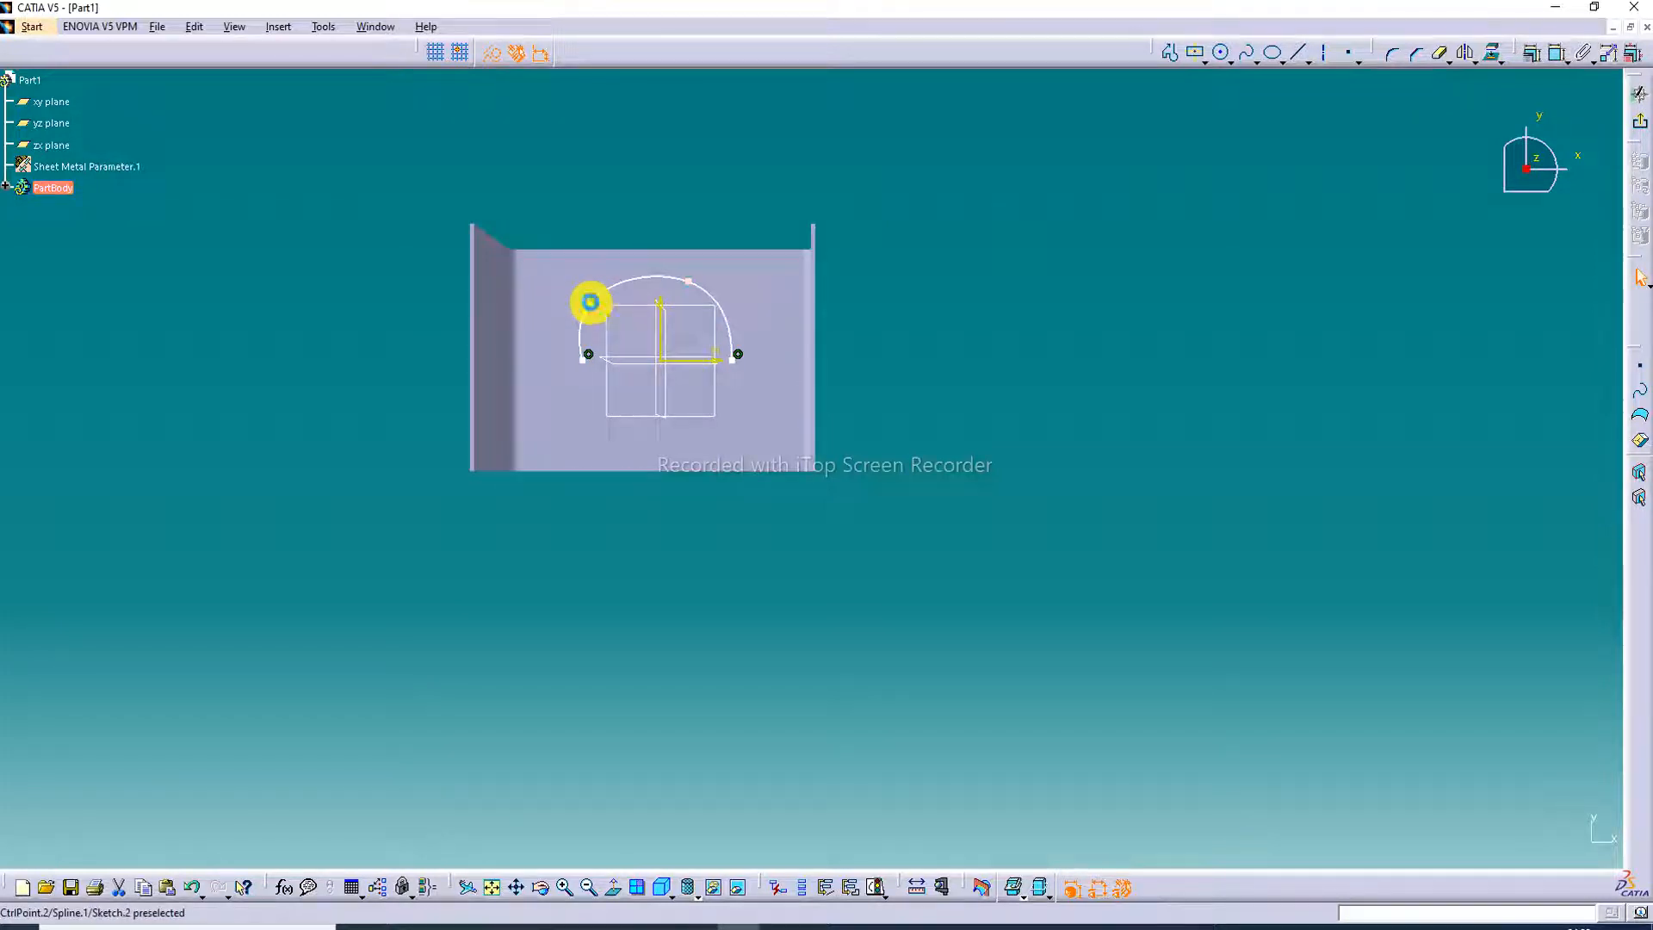
{"action": "left_click_drag", "start_coordinate": [590, 302], "coordinate": [605, 291]}
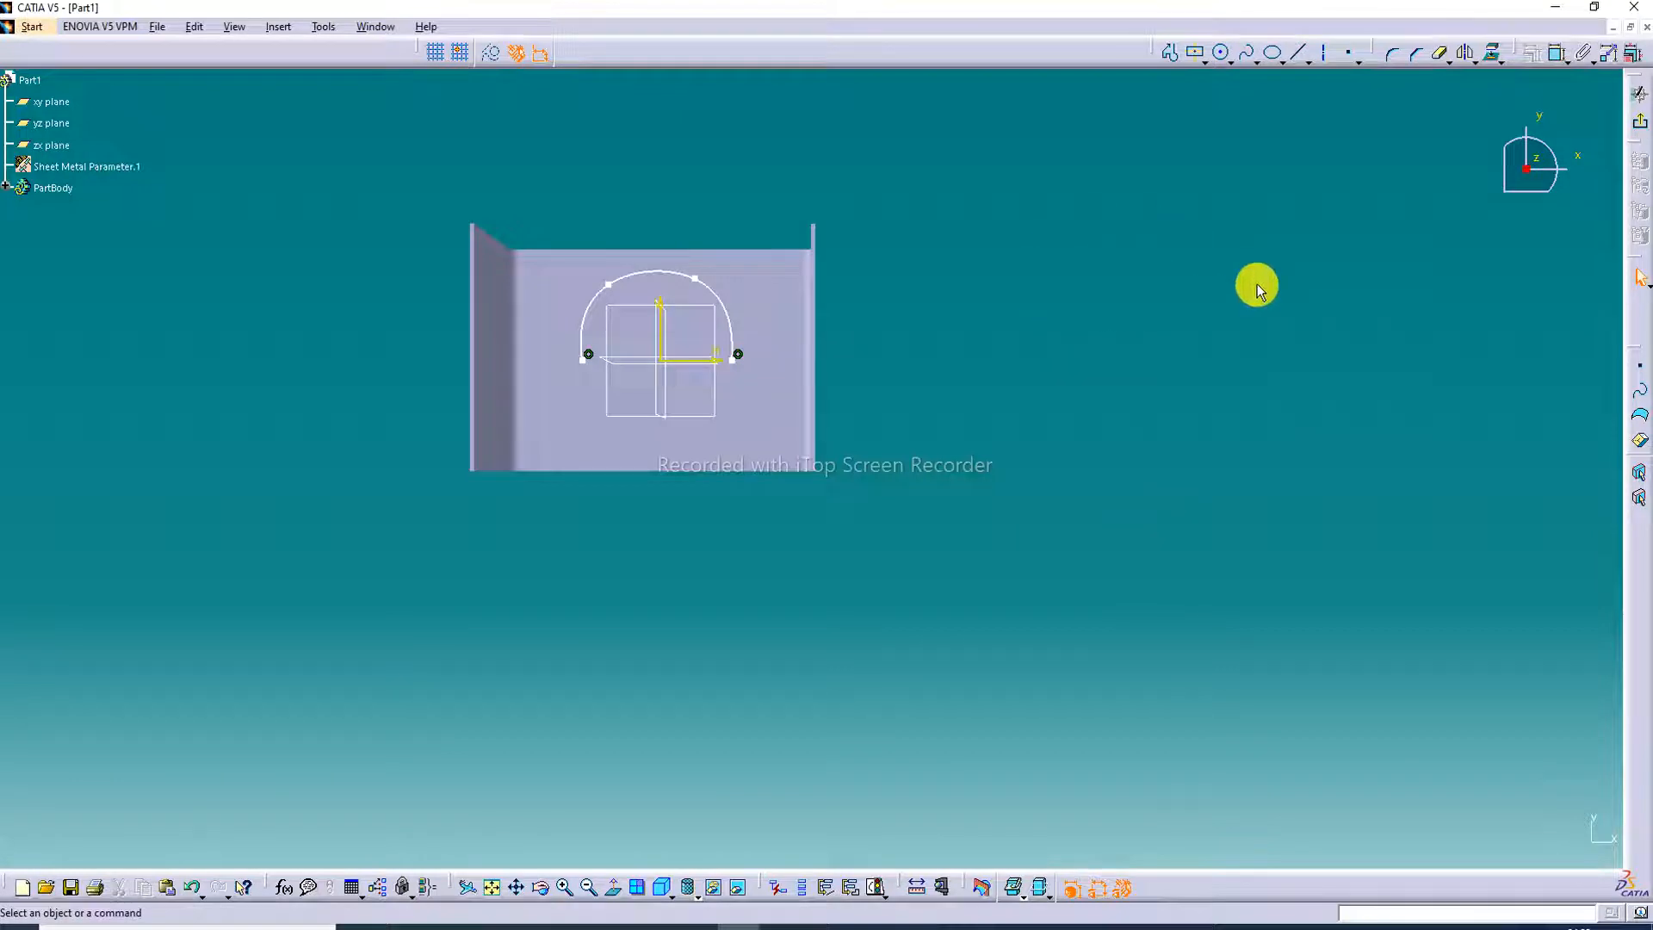
{"action": "left_click", "coordinate": [1639, 124]}
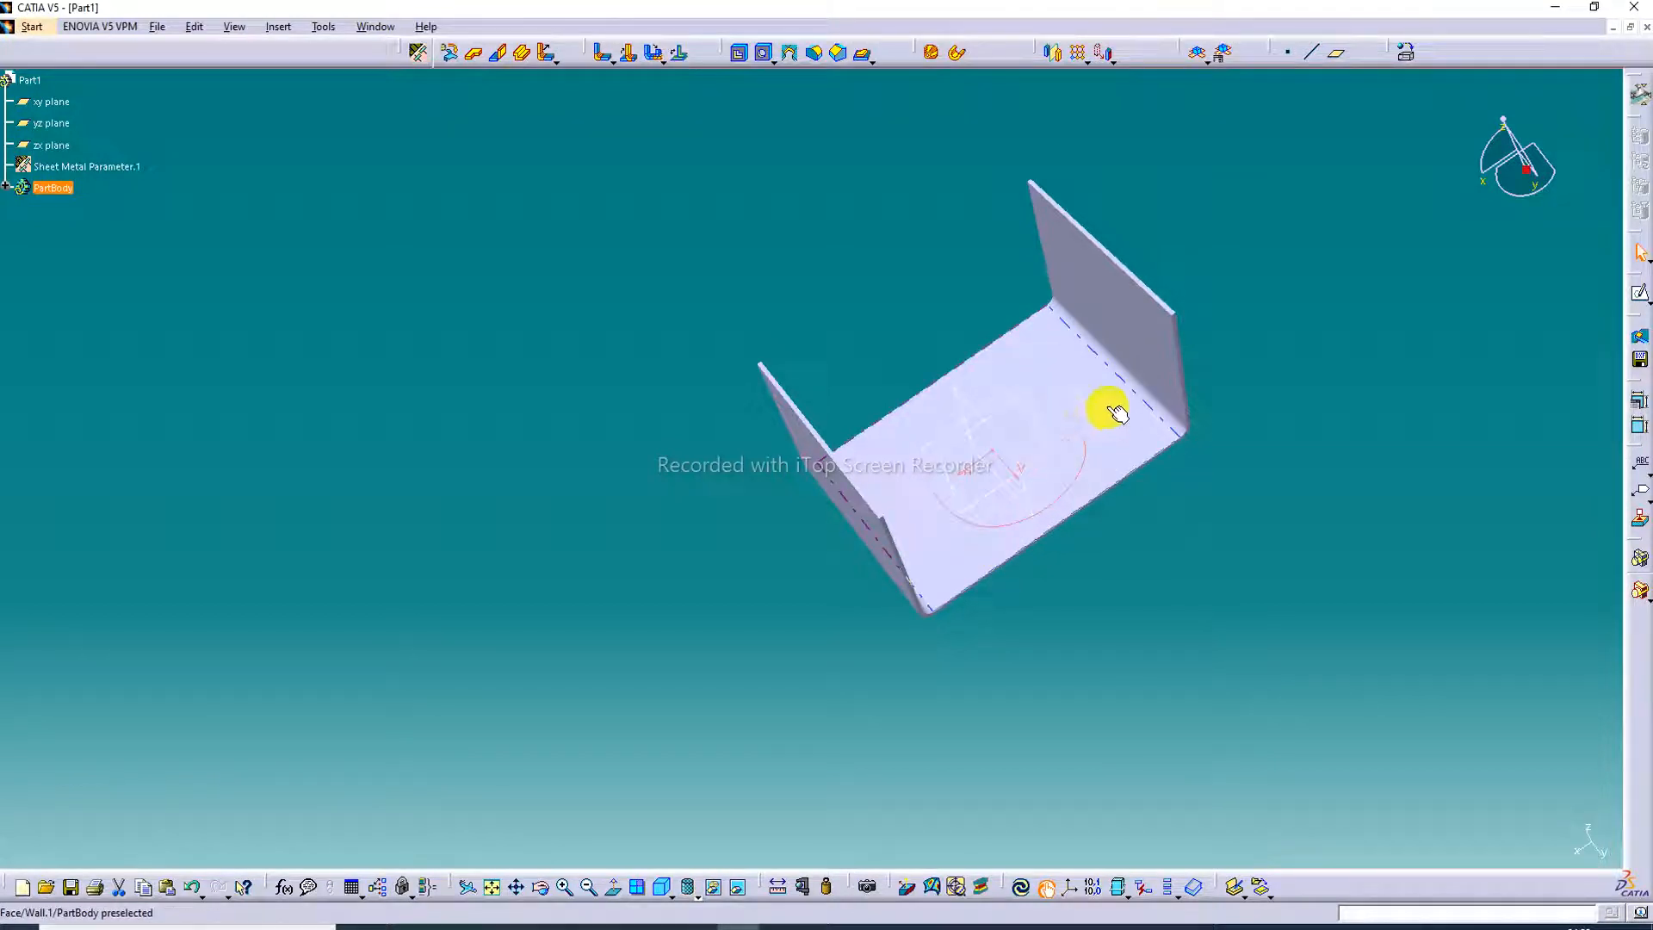
{"action": "left_click", "coordinate": [1065, 360]}
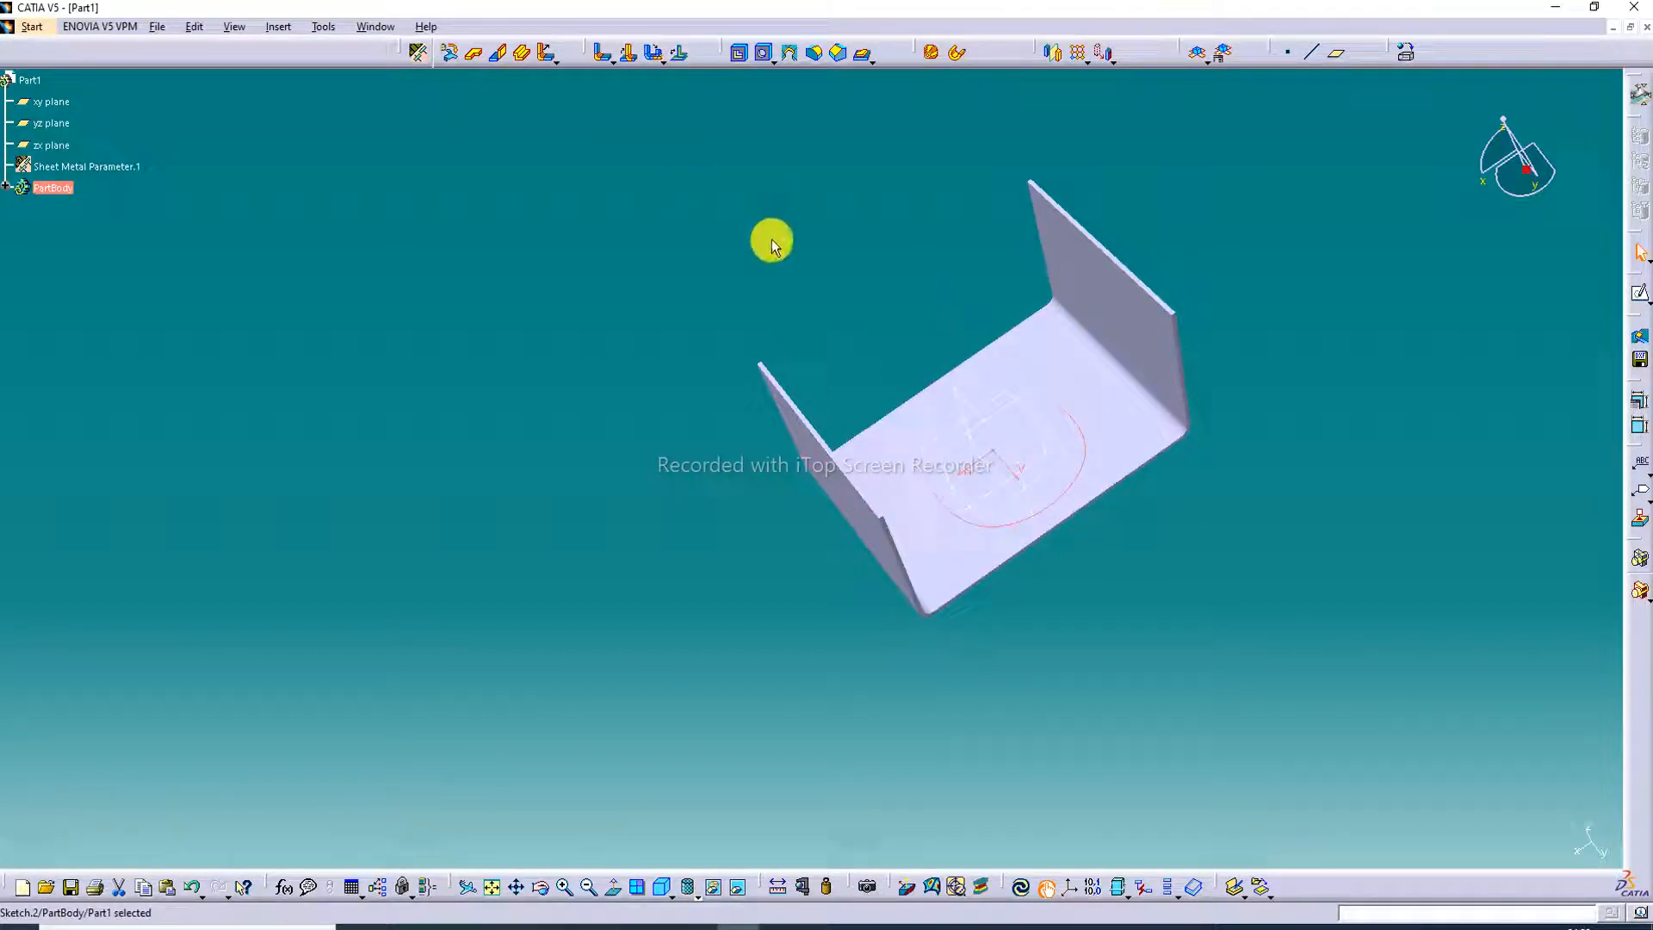
{"action": "left_click", "coordinate": [887, 289]}
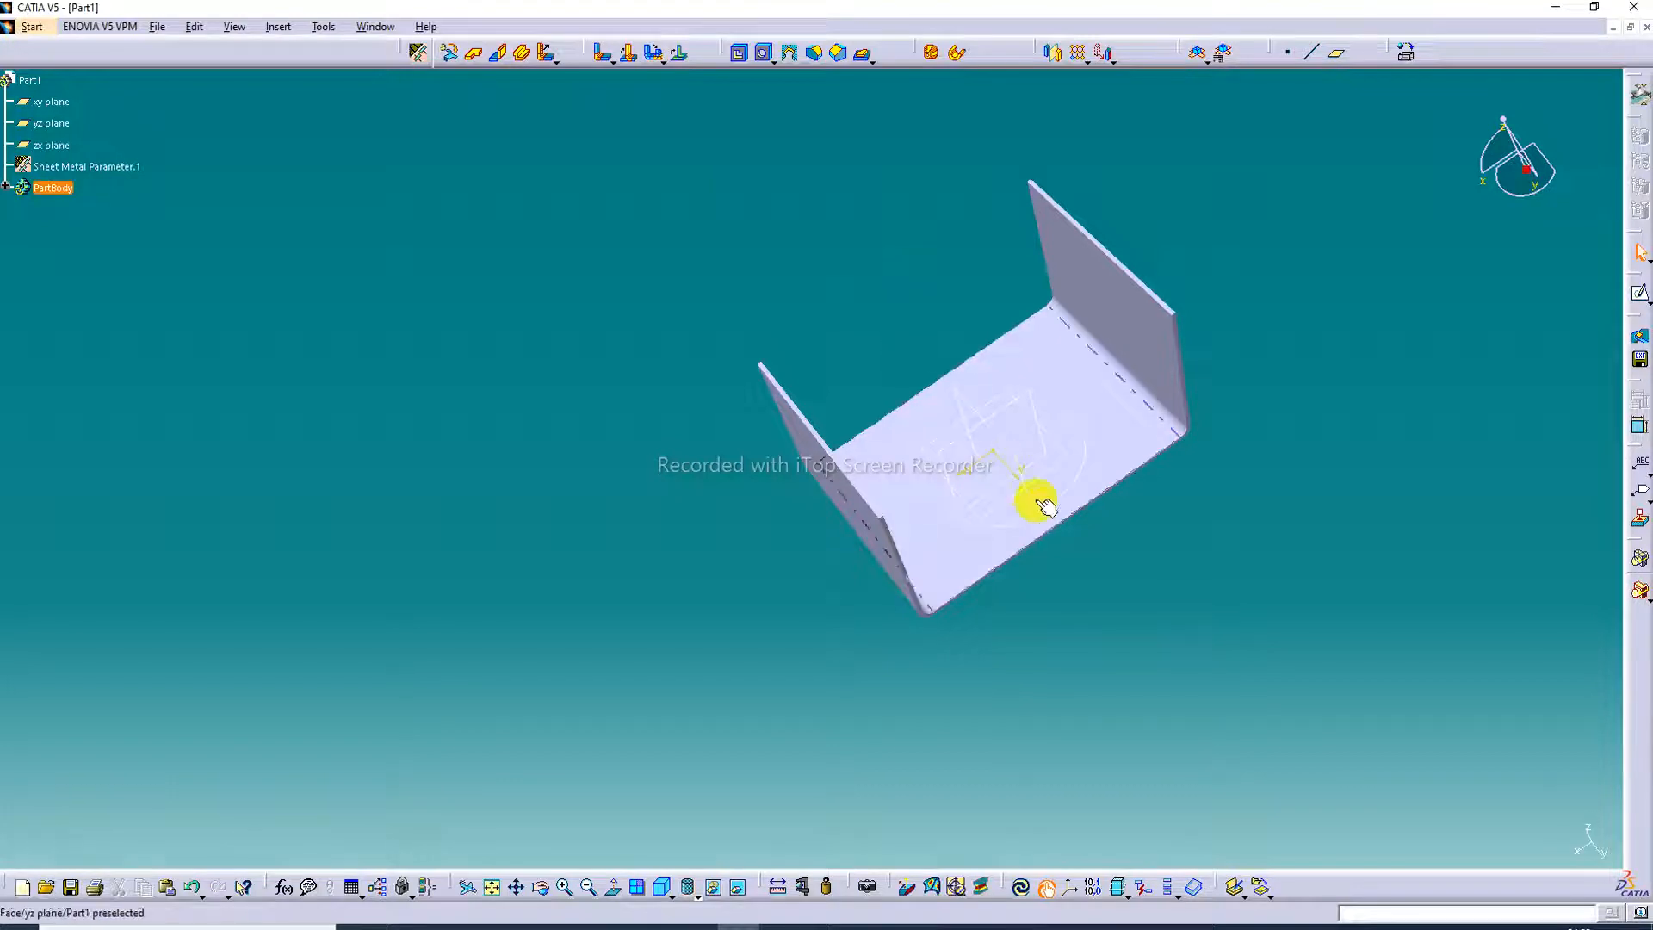
Step: Start an Extrusion of the spline sketch with a first limit of 100 mm and a second limit of 38 mm
{"action": "left_click", "coordinate": [523, 54]}
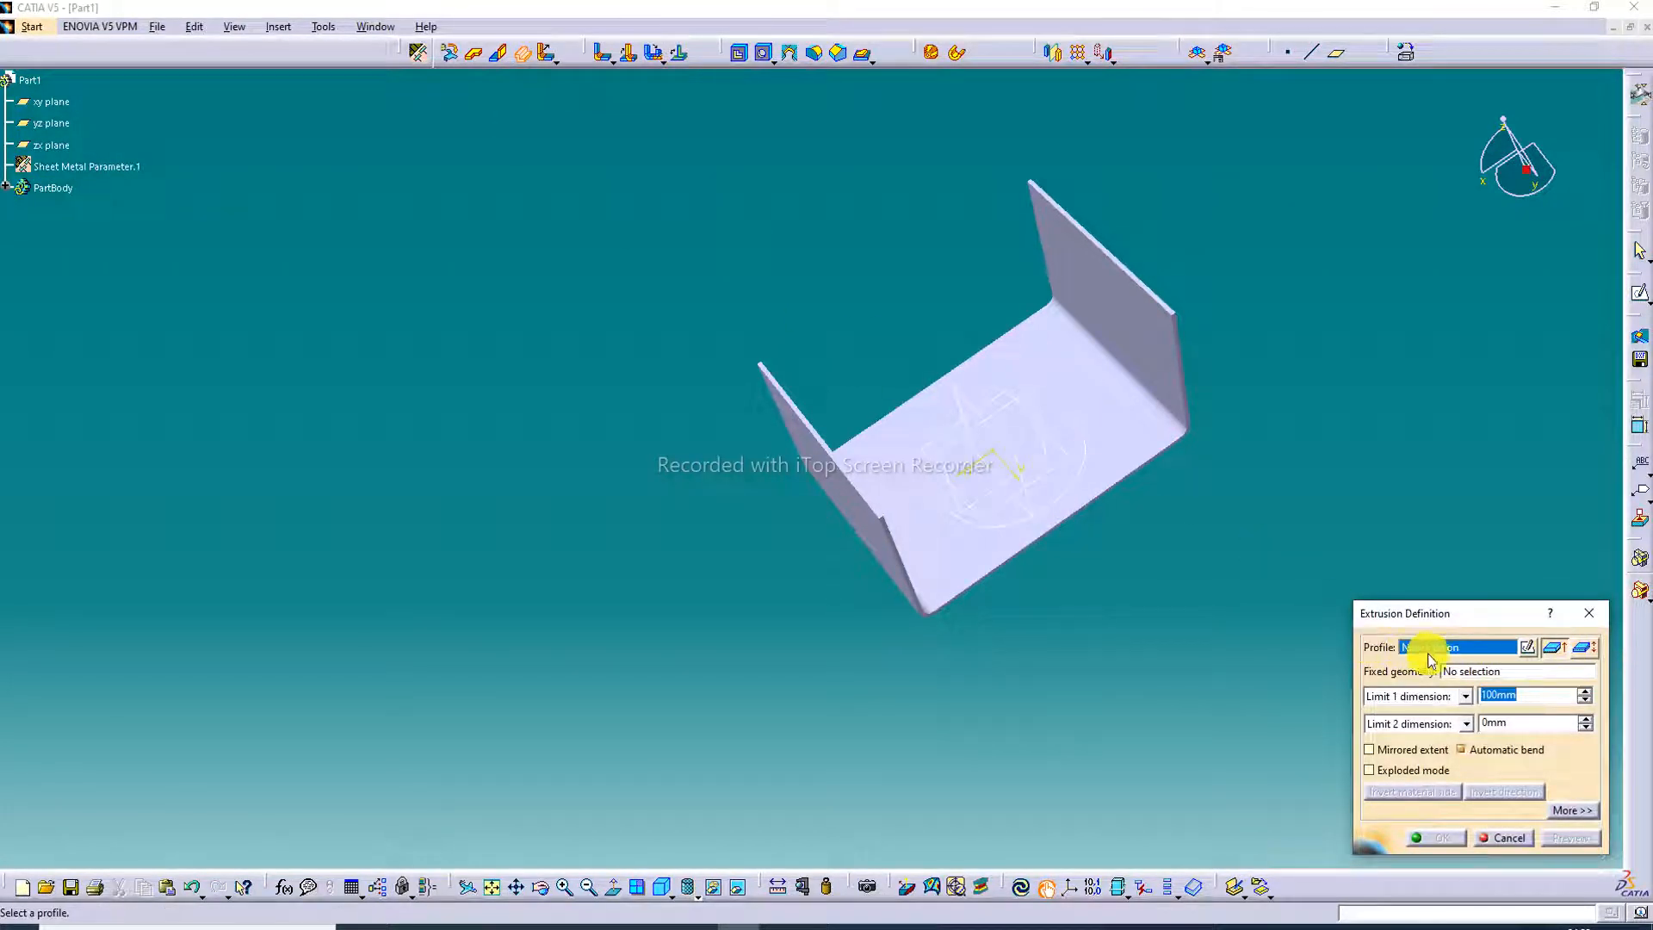
{"action": "left_click", "coordinate": [1087, 484]}
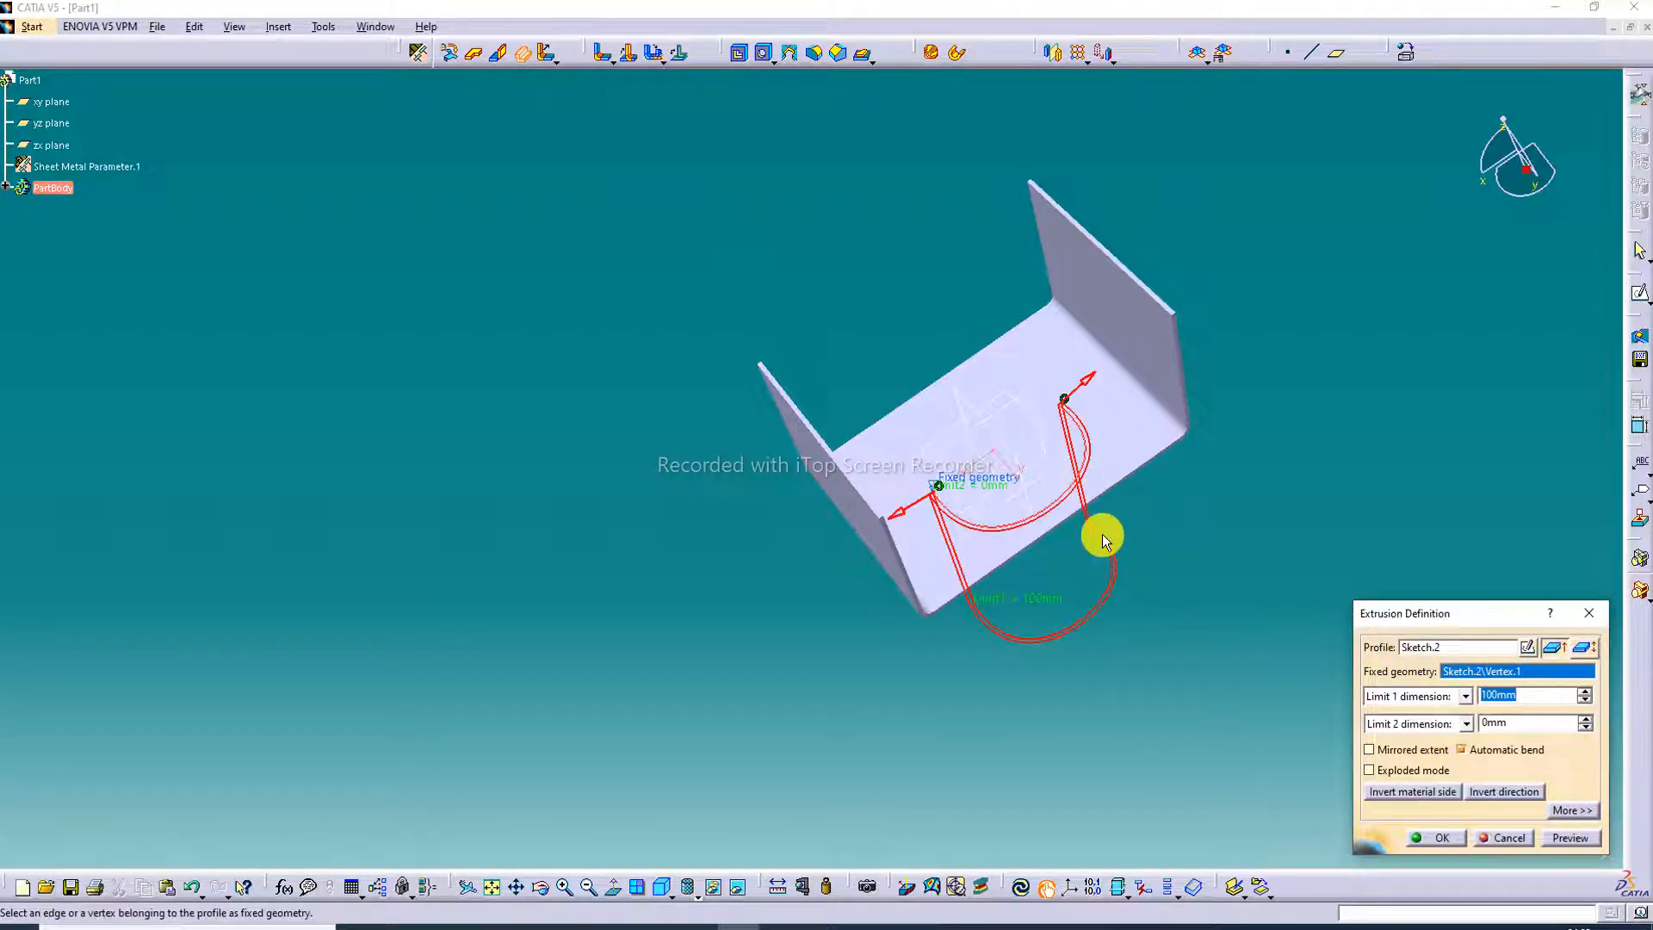
{"action": "middle_click_drag", "start_coordinate": [1100, 534], "coordinate": [1107, 487]}
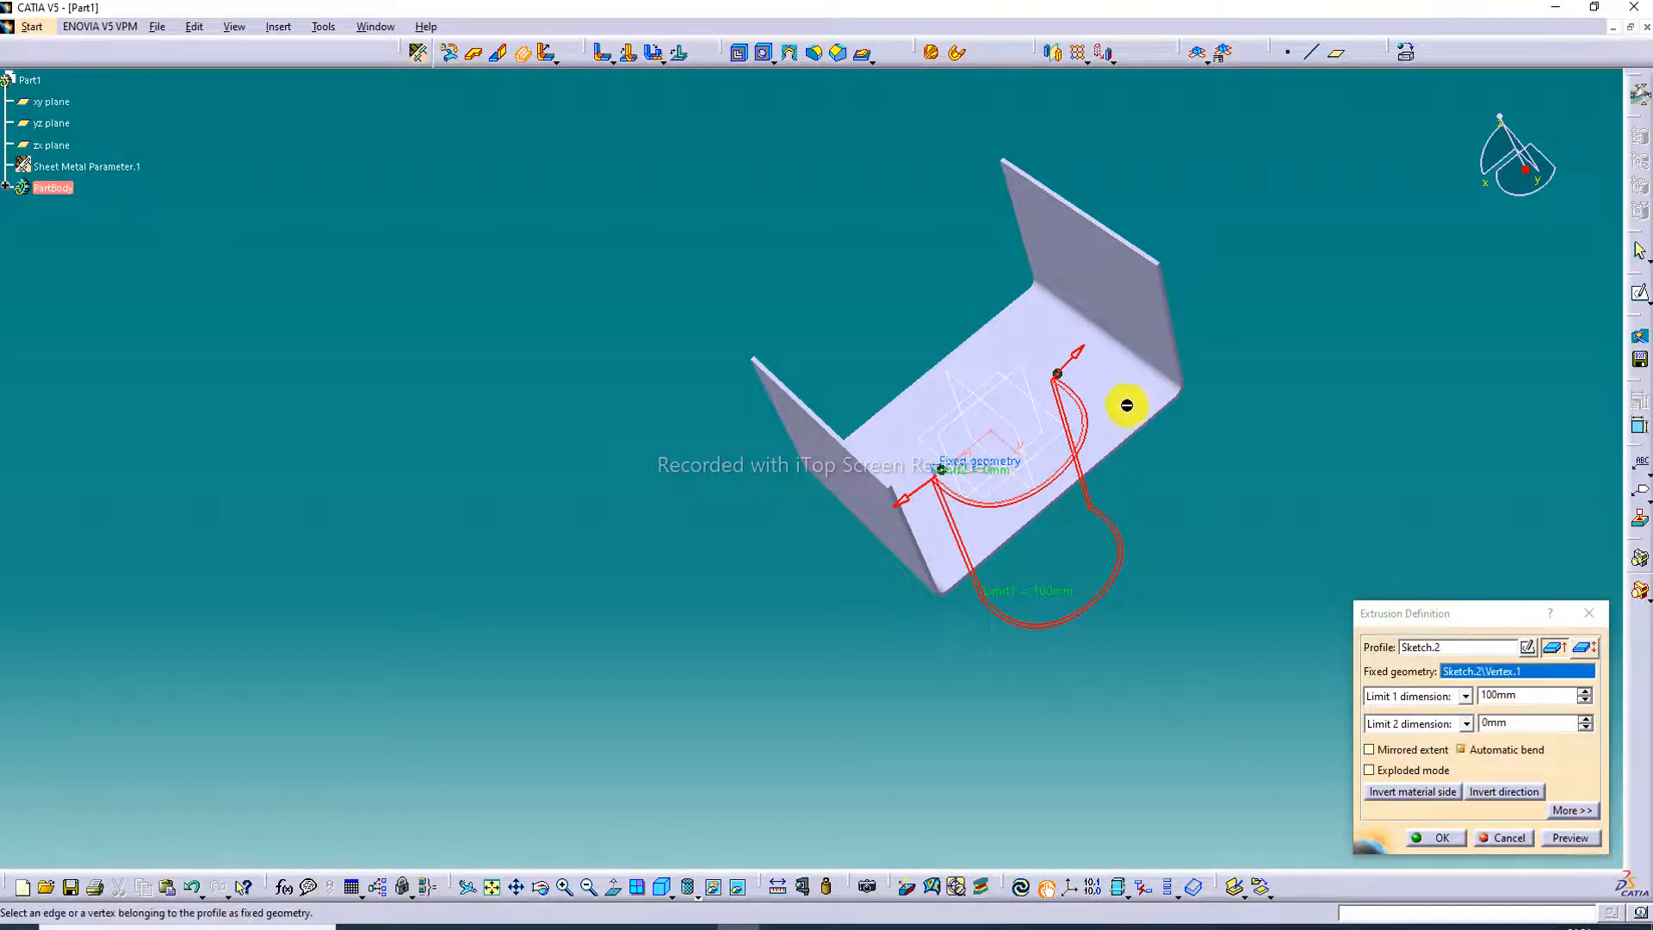
{"action": "left_click_drag", "start_coordinate": [988, 479], "coordinate": [973, 421]}
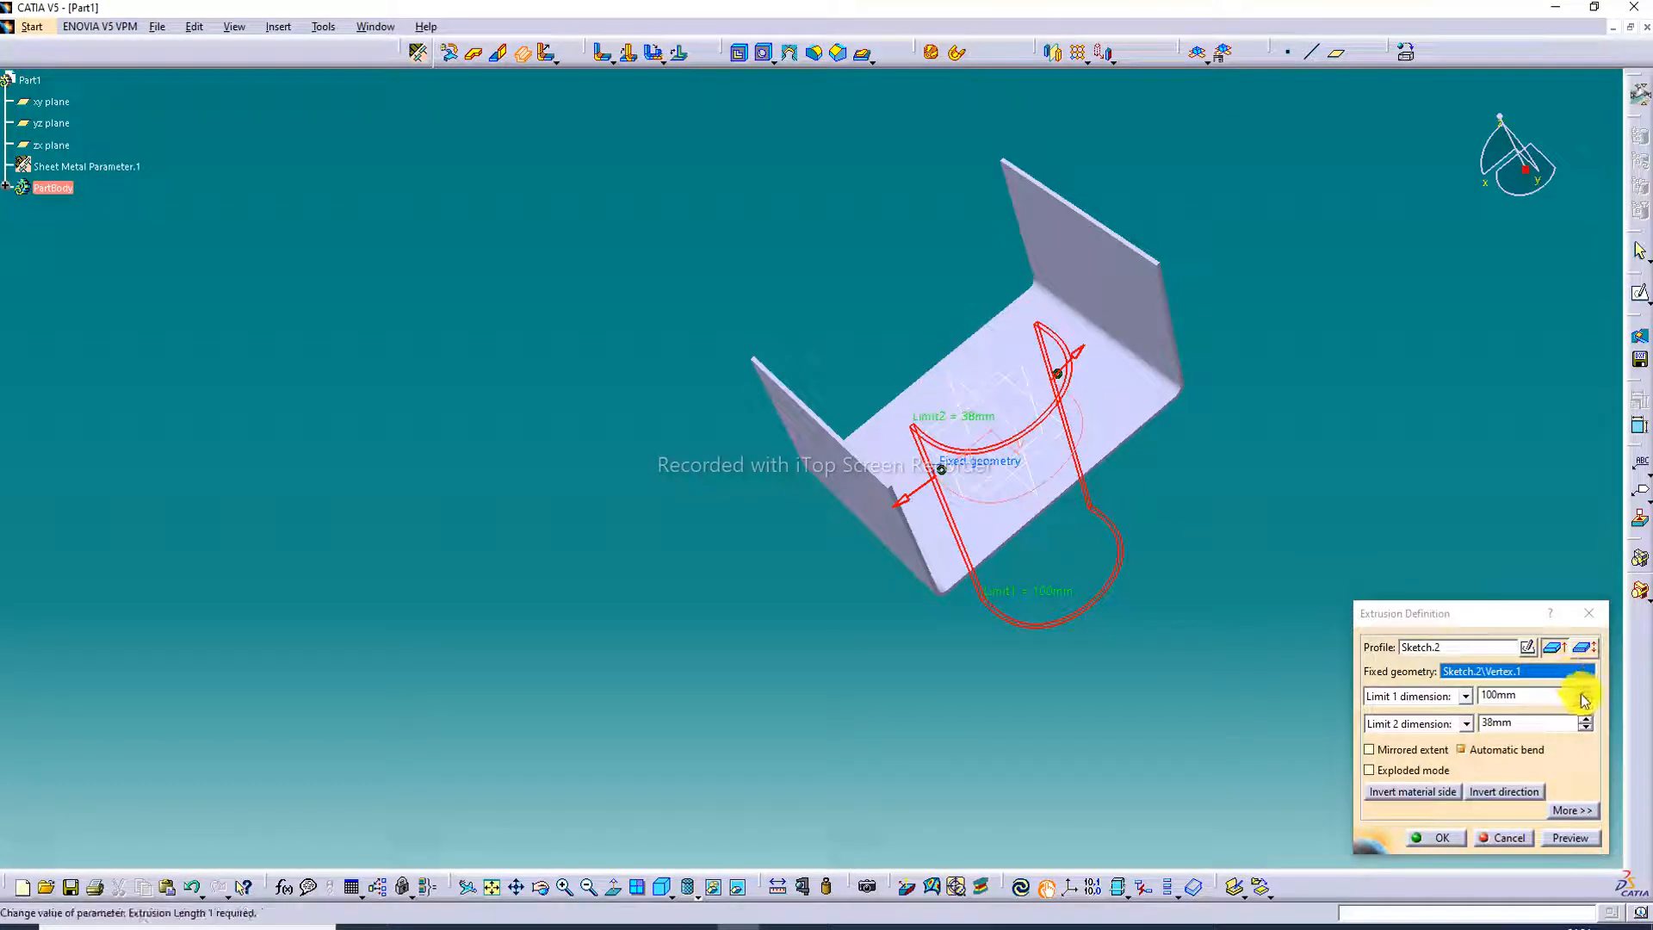
Step: Set the extrusion's first limit to 101 mm and its second limit to 39 mm, and preview the curved wall
{"action": "left_click", "coordinate": [1582, 692]}
{"action": "left_click", "coordinate": [1583, 692]}
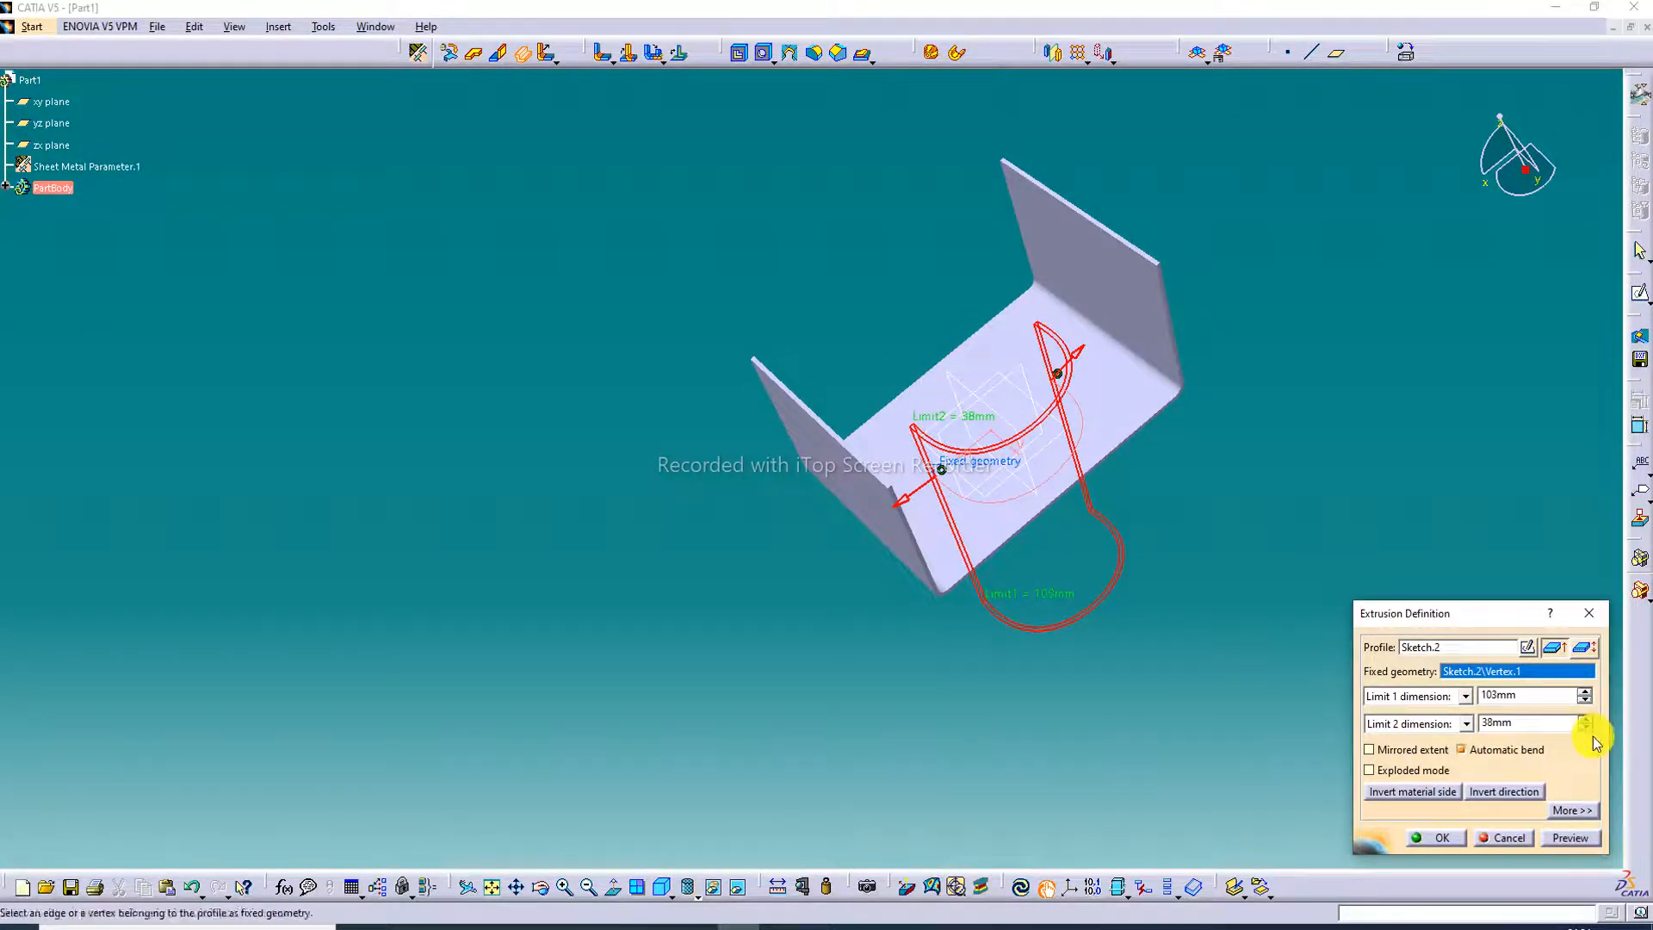
{"action": "left_click", "coordinate": [1586, 702]}
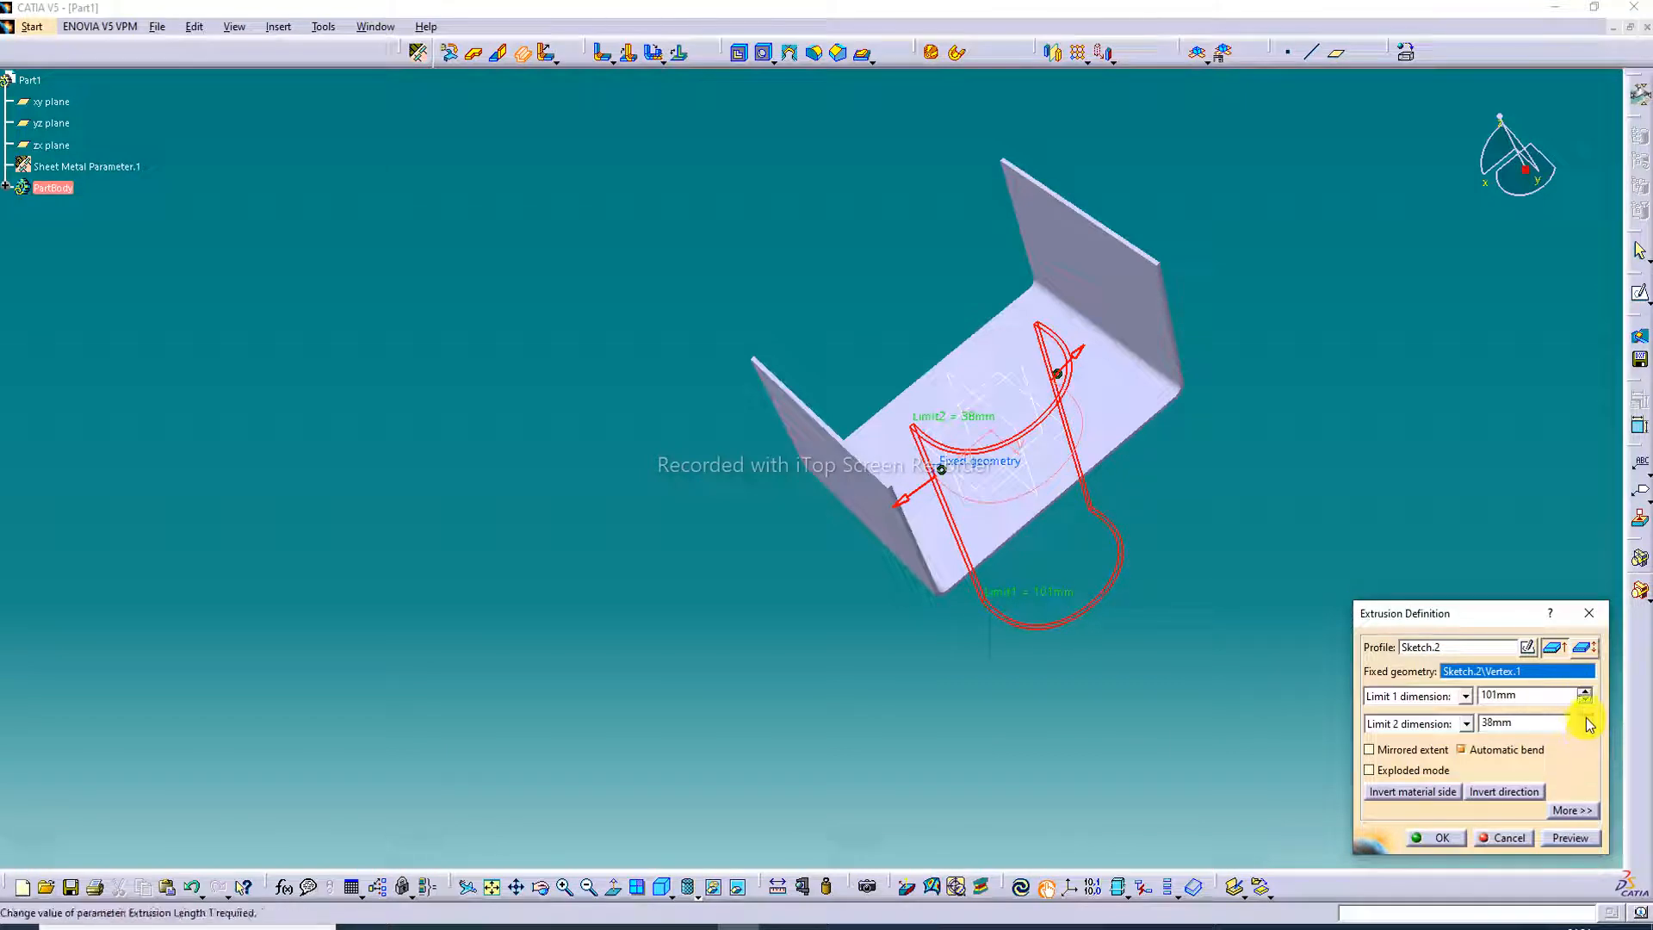
{"action": "left_click", "coordinate": [1585, 718]}
{"action": "left_click", "coordinate": [1586, 718]}
{"action": "left_click", "coordinate": [1586, 718]}
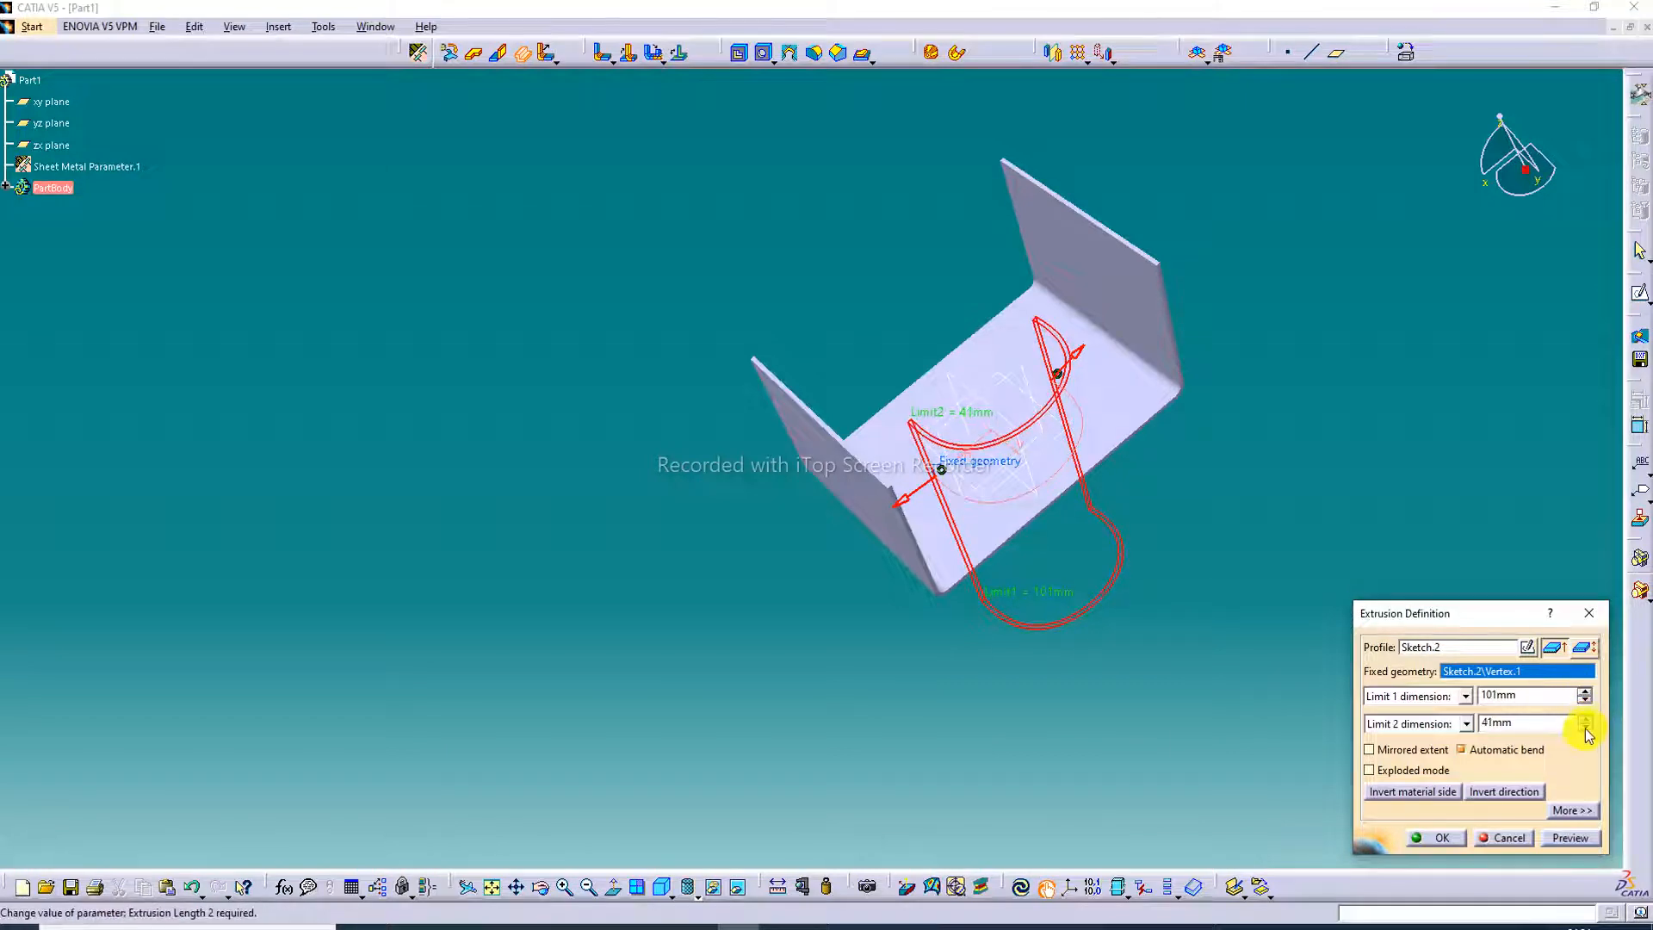
{"action": "left_click", "coordinate": [1586, 727]}
{"action": "left_click", "coordinate": [1586, 727]}
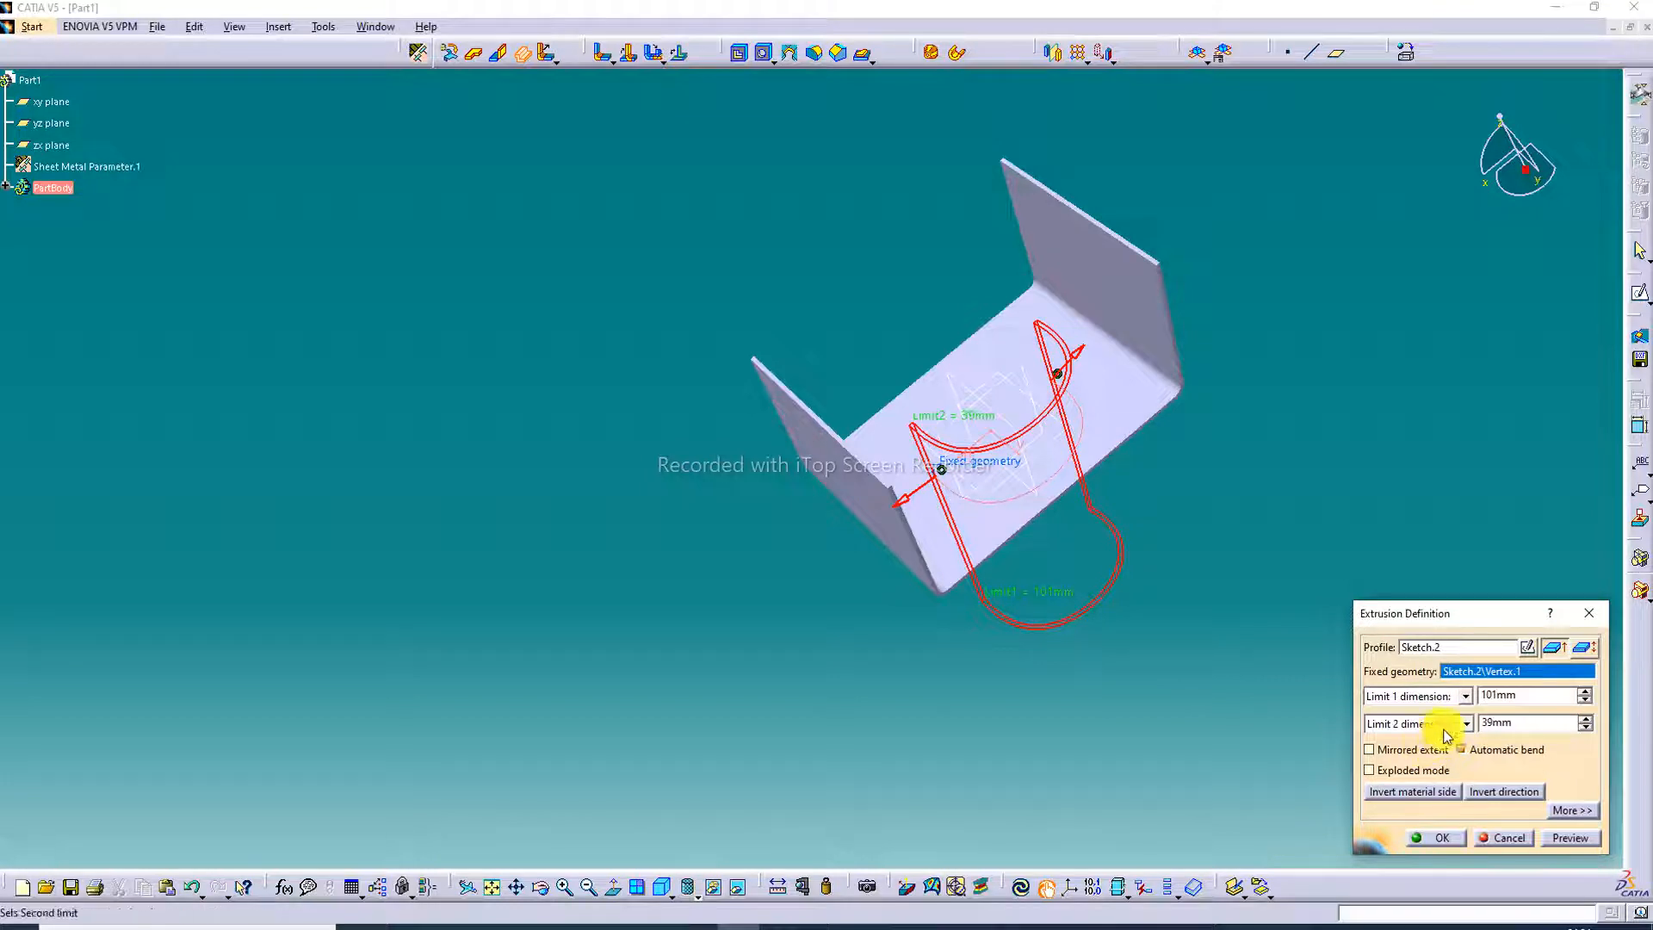
{"action": "left_click", "coordinate": [1563, 839]}
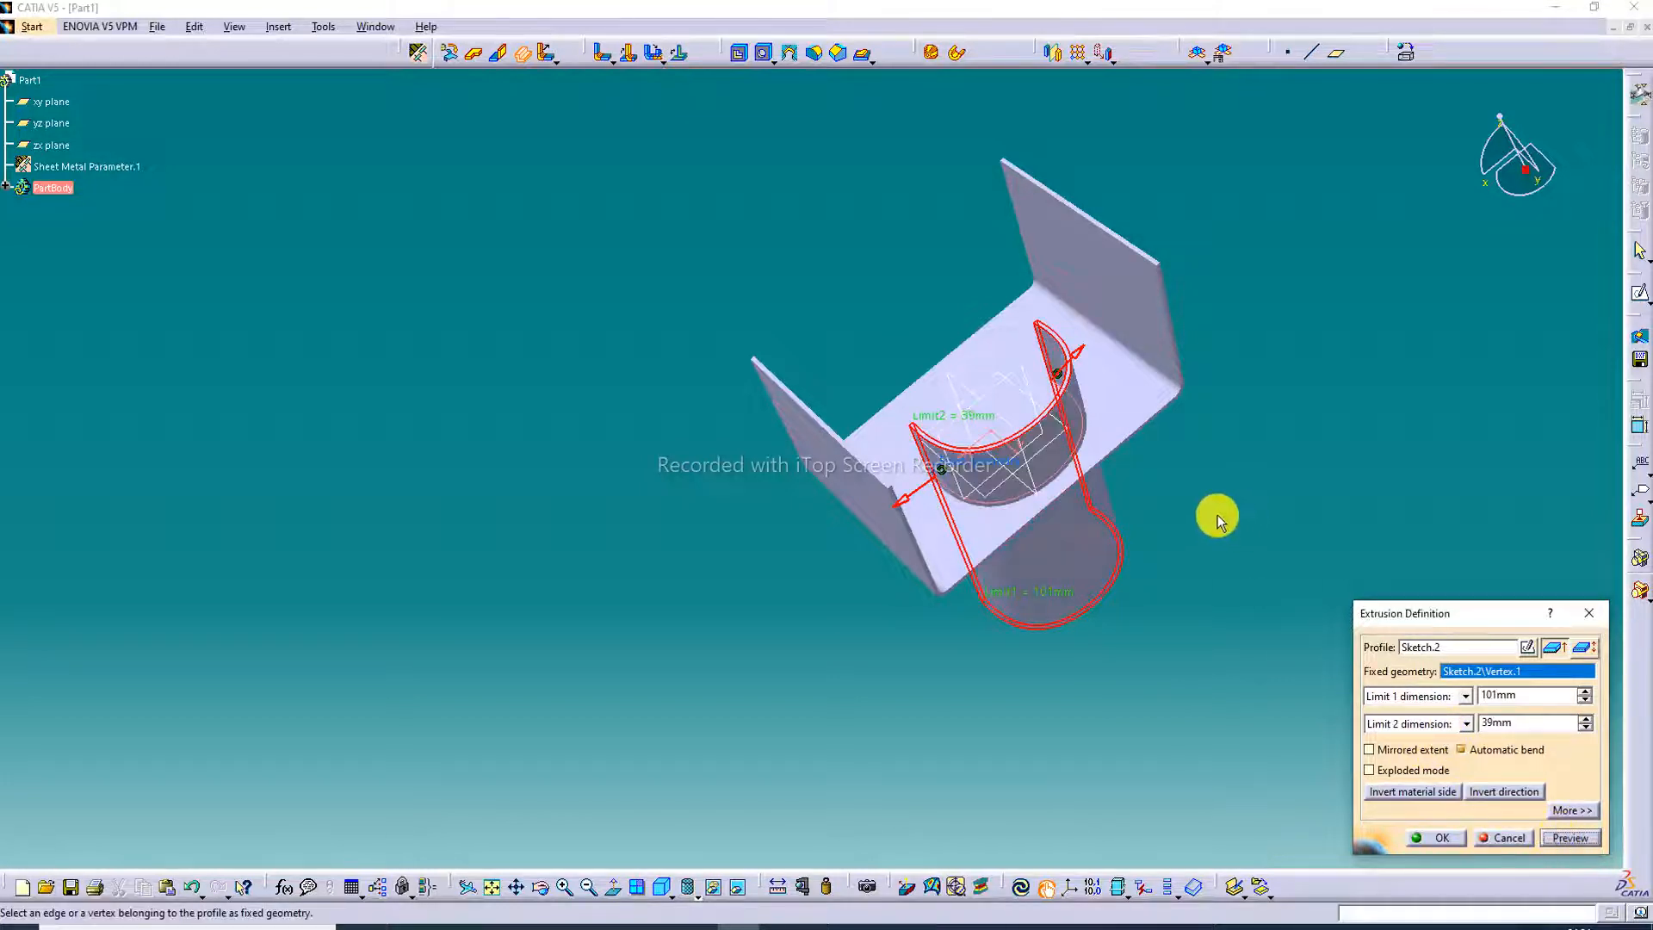
{"action": "middle_click_drag", "start_coordinate": [1214, 516], "coordinate": [1036, 439]}
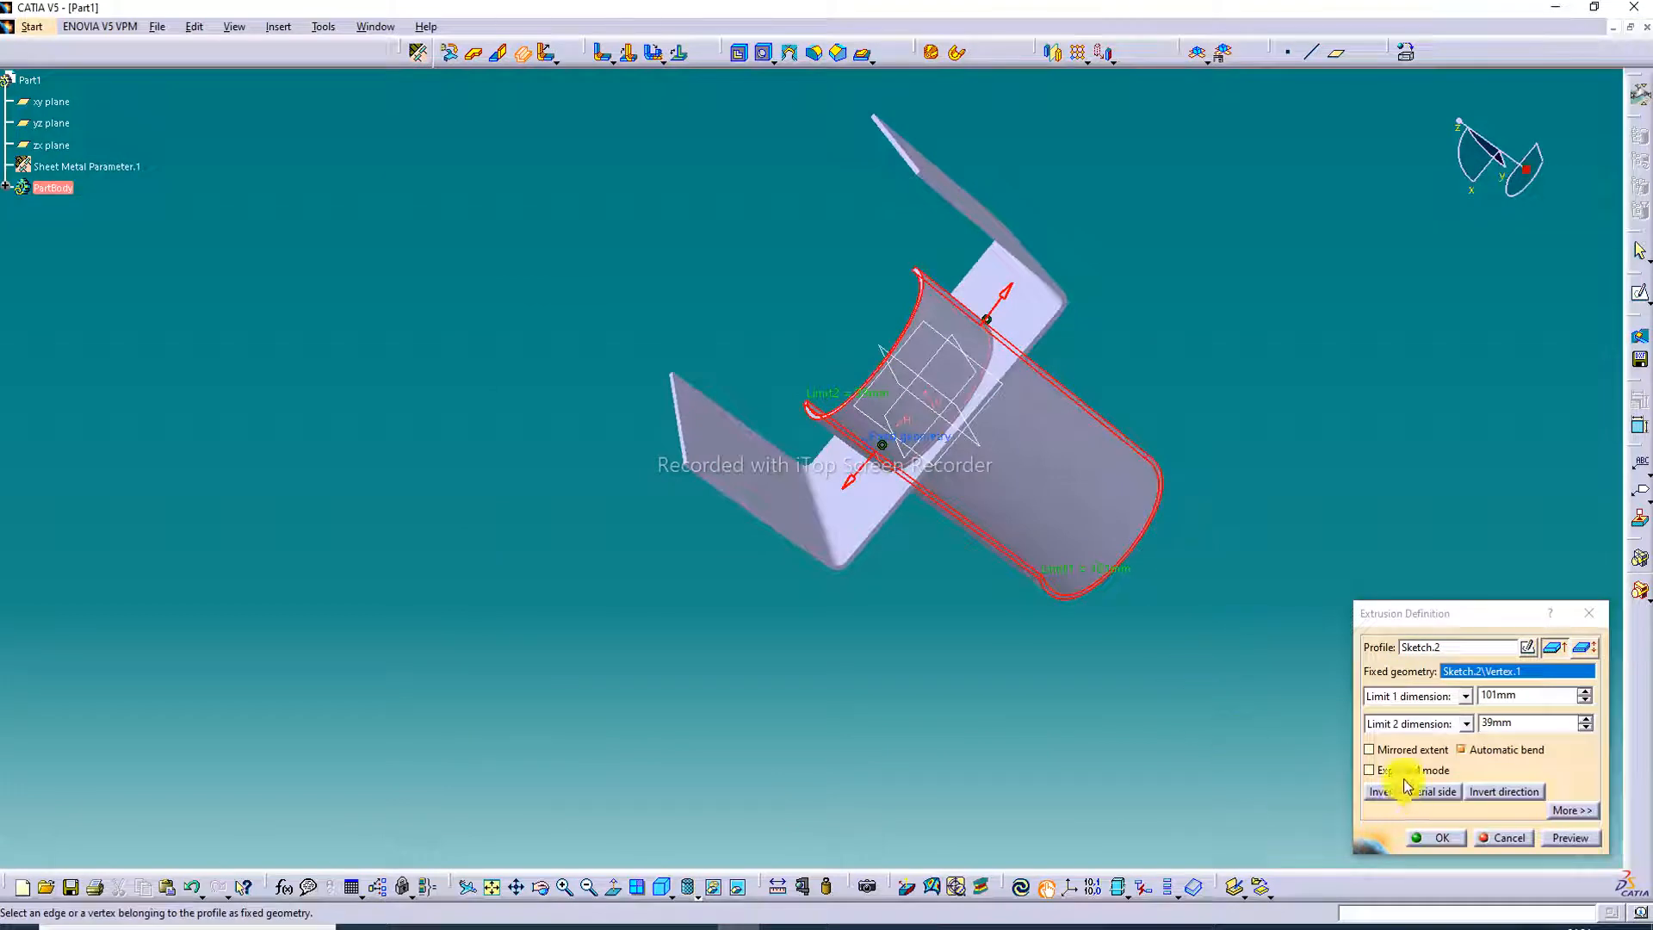
Step: Apply a mirrored extent to the 101 mm extrusion, preview it, create the curved wall and dismiss the warning
{"action": "left_click", "coordinate": [1368, 750]}
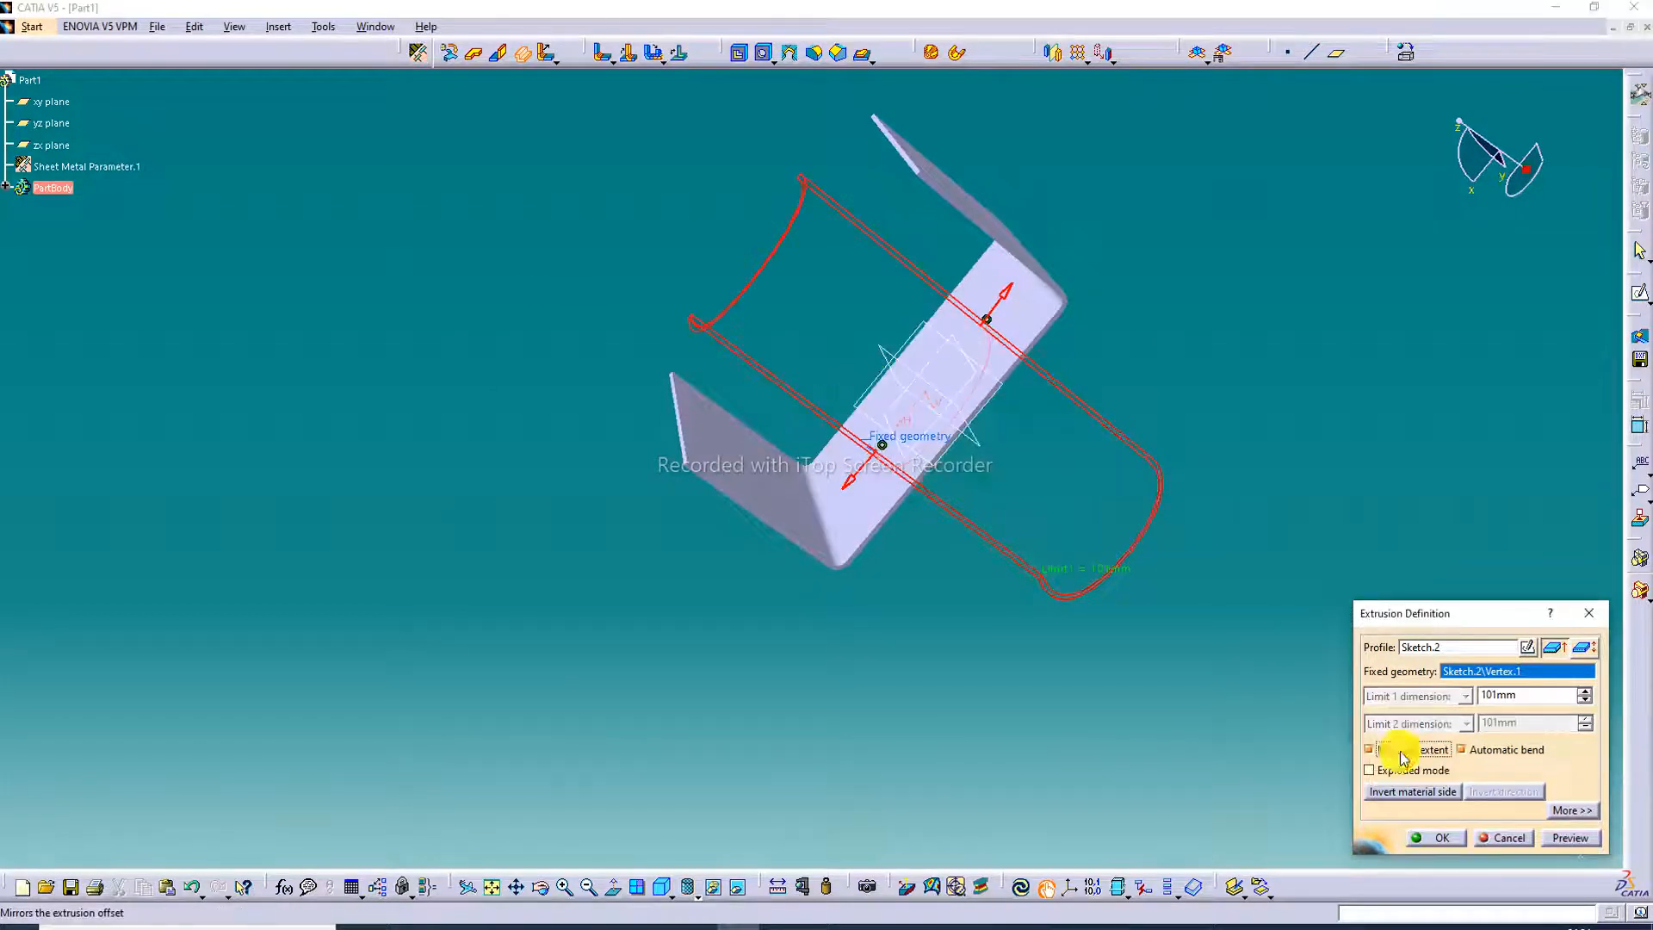
{"action": "left_click", "coordinate": [1588, 839]}
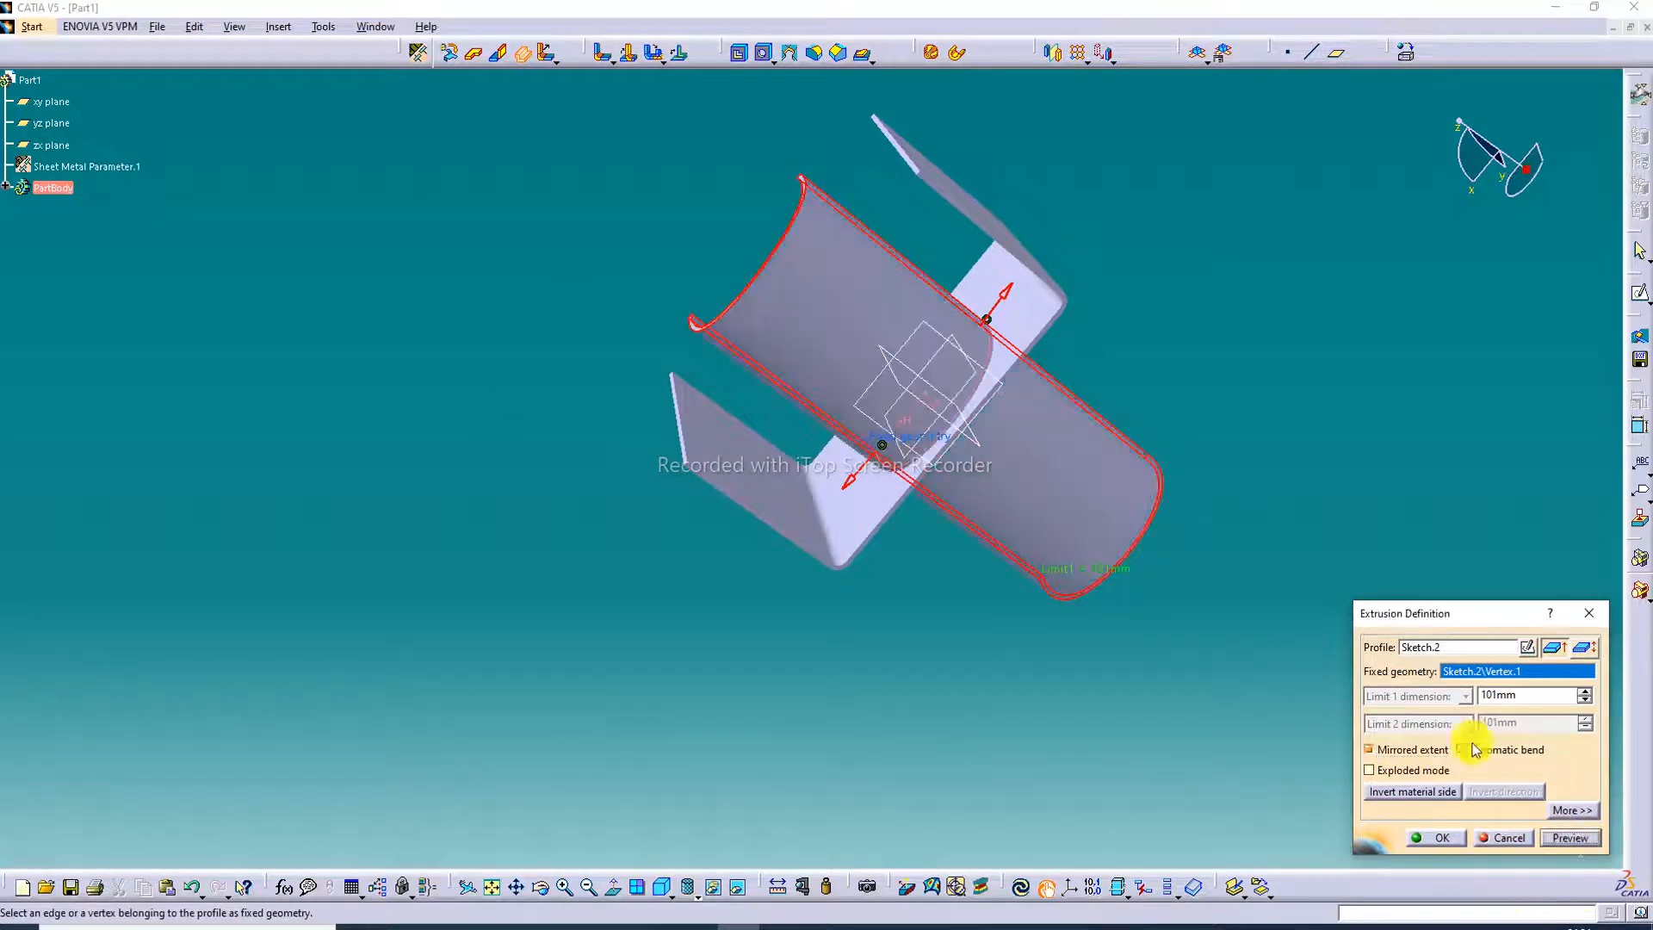
{"action": "middle_click_drag", "start_coordinate": [1266, 362], "coordinate": [1201, 492]}
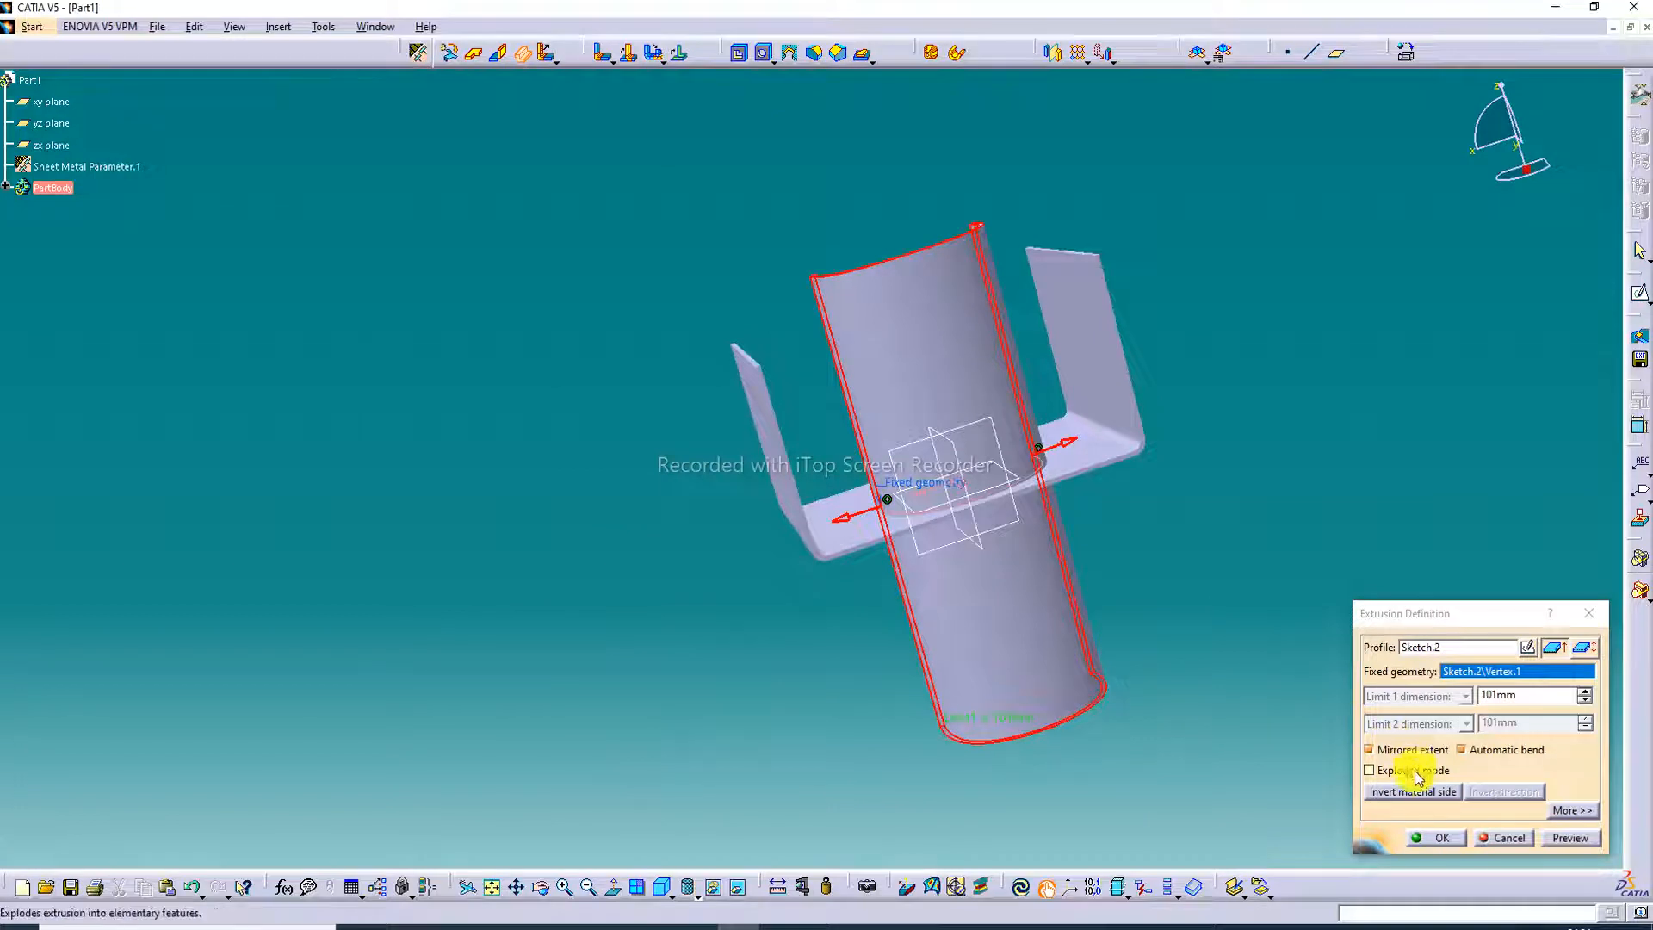
{"action": "left_click", "coordinate": [1435, 835]}
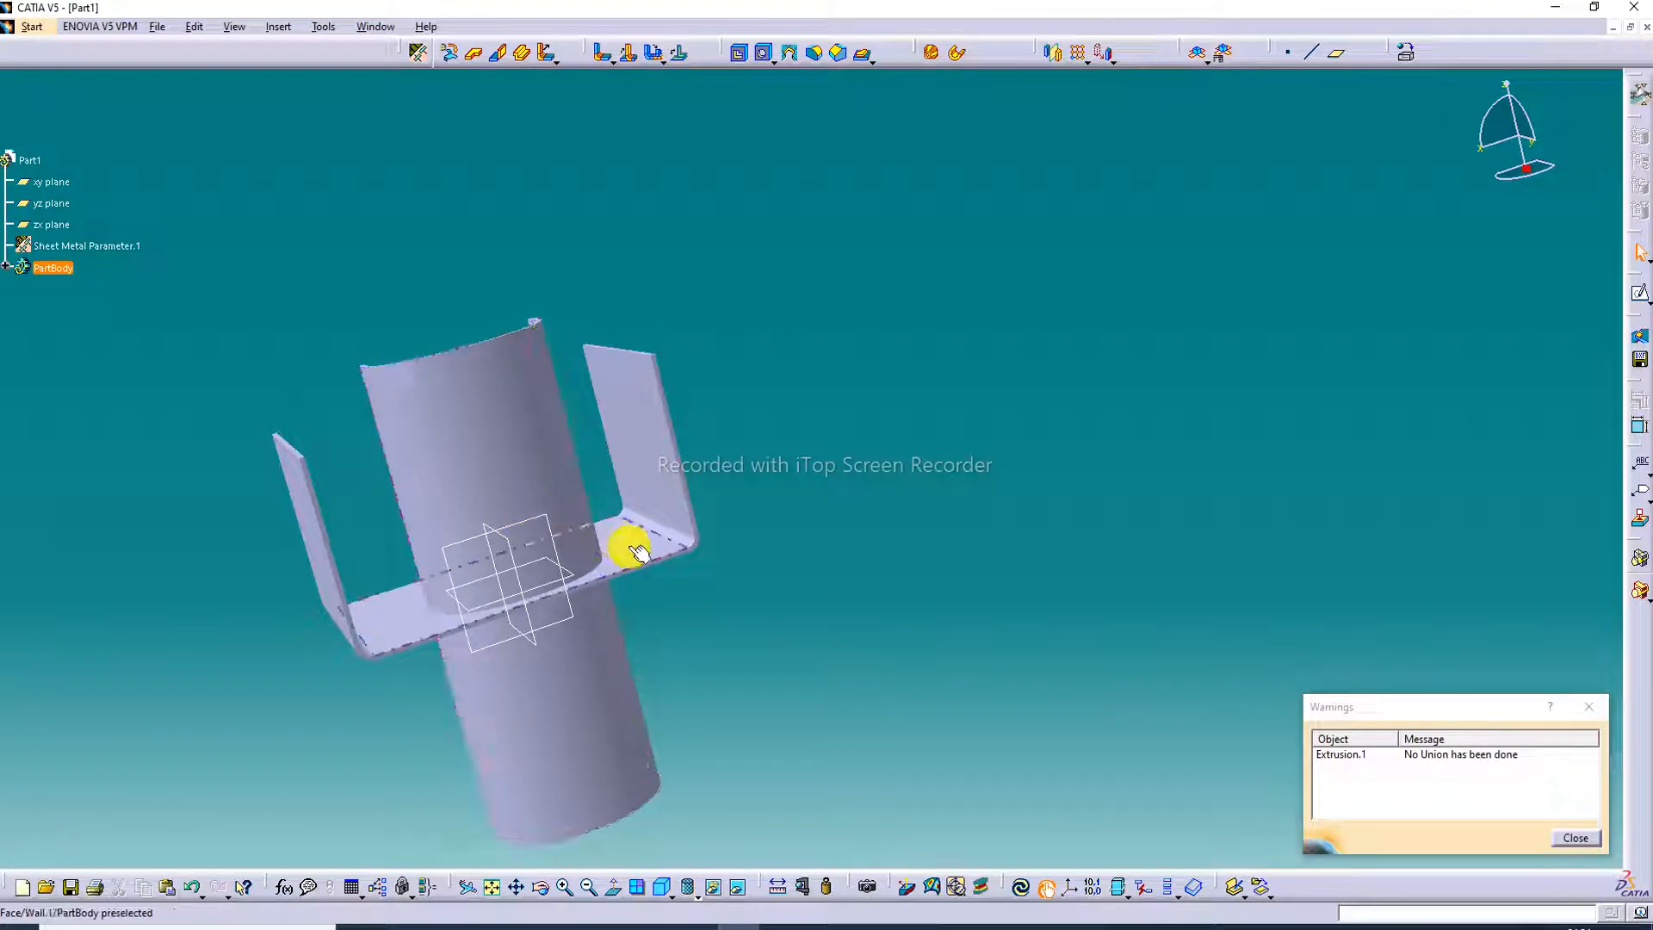
{"action": "mouse_move", "coordinate": [631, 548]}
{"action": "middle_mouse_down"}
{"action": "mouse_move", "coordinate": [661, 597]}
{"action": "mouse_move", "coordinate": [636, 638]}
{"action": "mouse_move", "coordinate": [675, 594]}
{"action": "middle_mouse_up"}
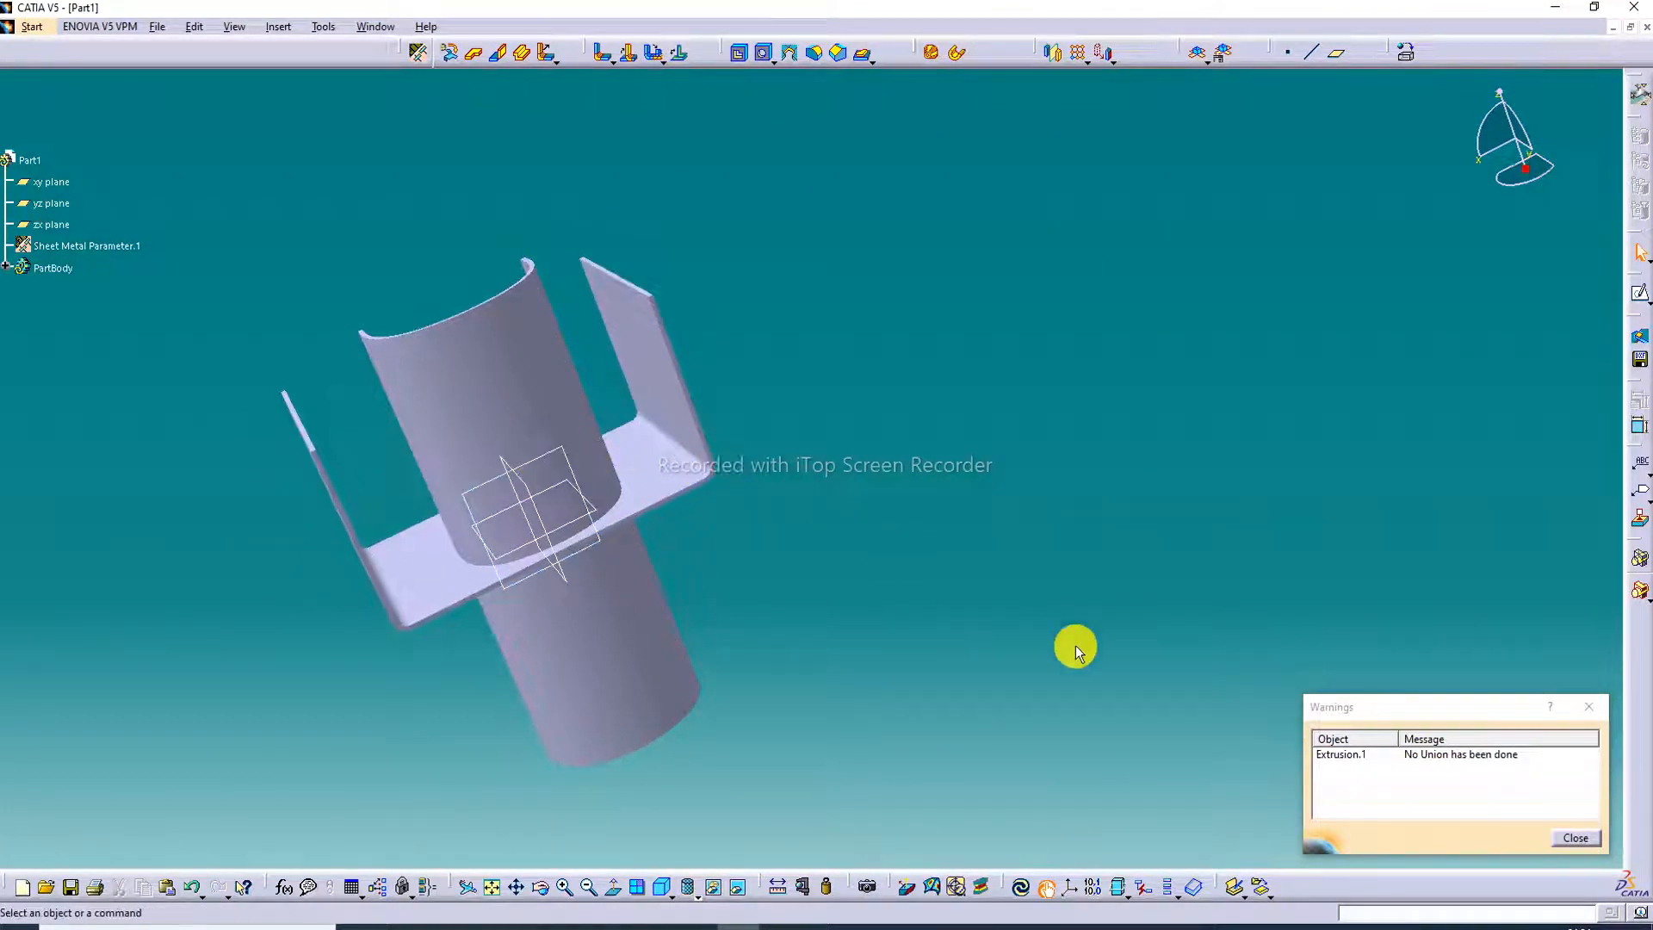
{"action": "left_click", "coordinate": [1581, 836]}
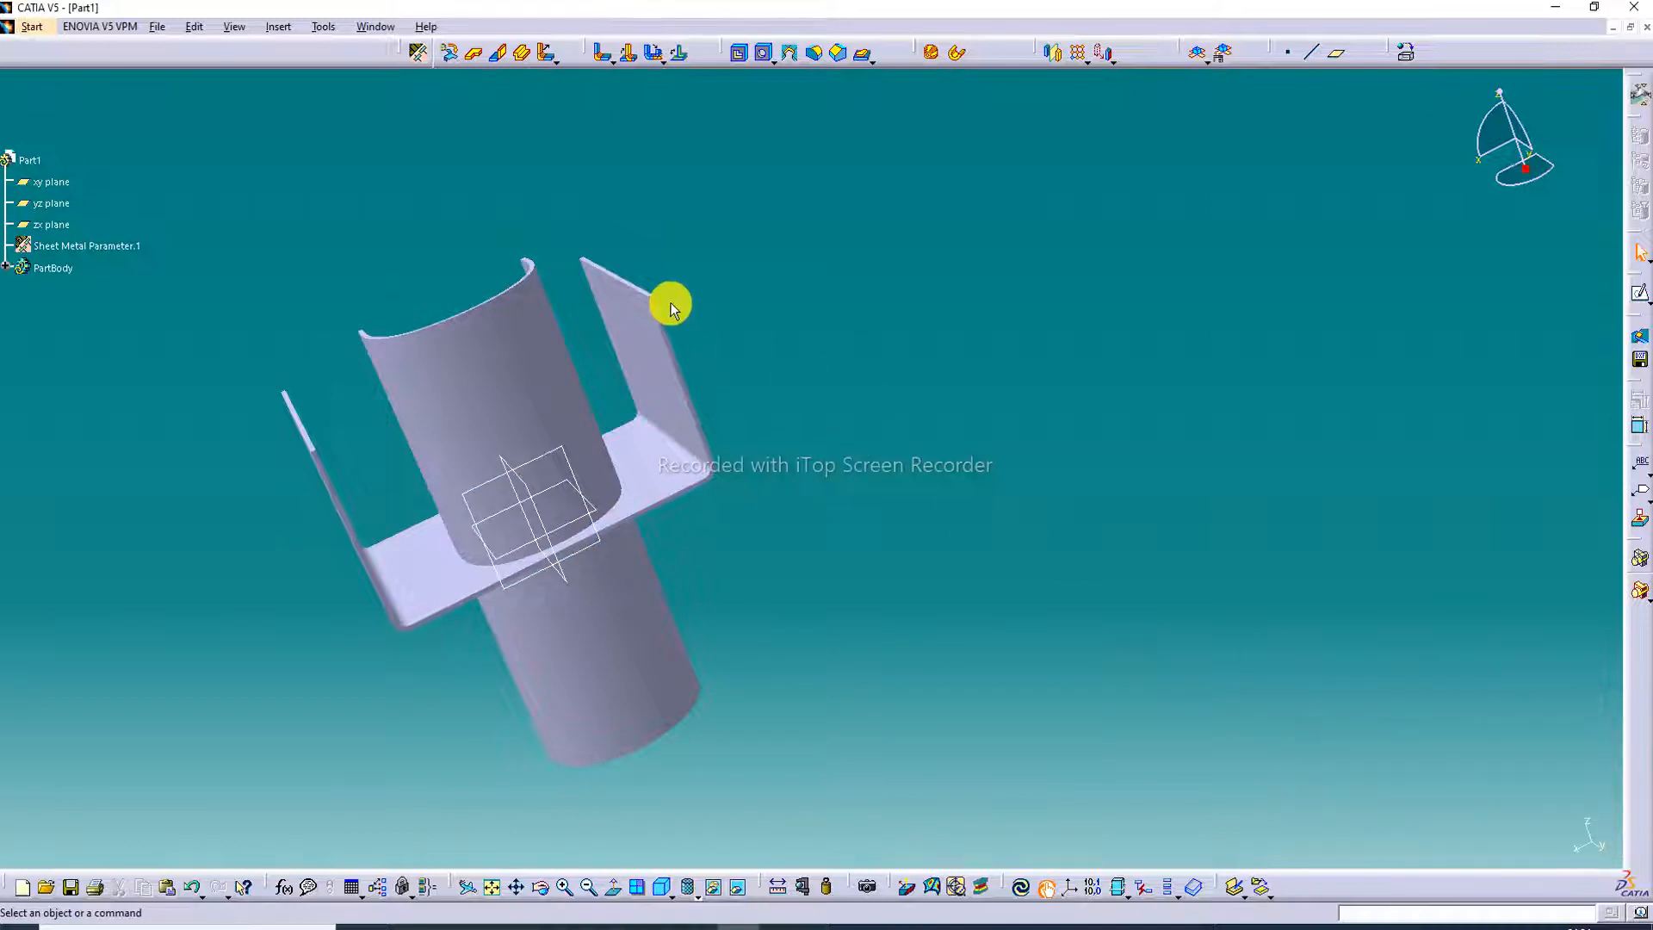
{"action": "middle_click_drag", "start_coordinate": [668, 303], "coordinate": [974, 313]}
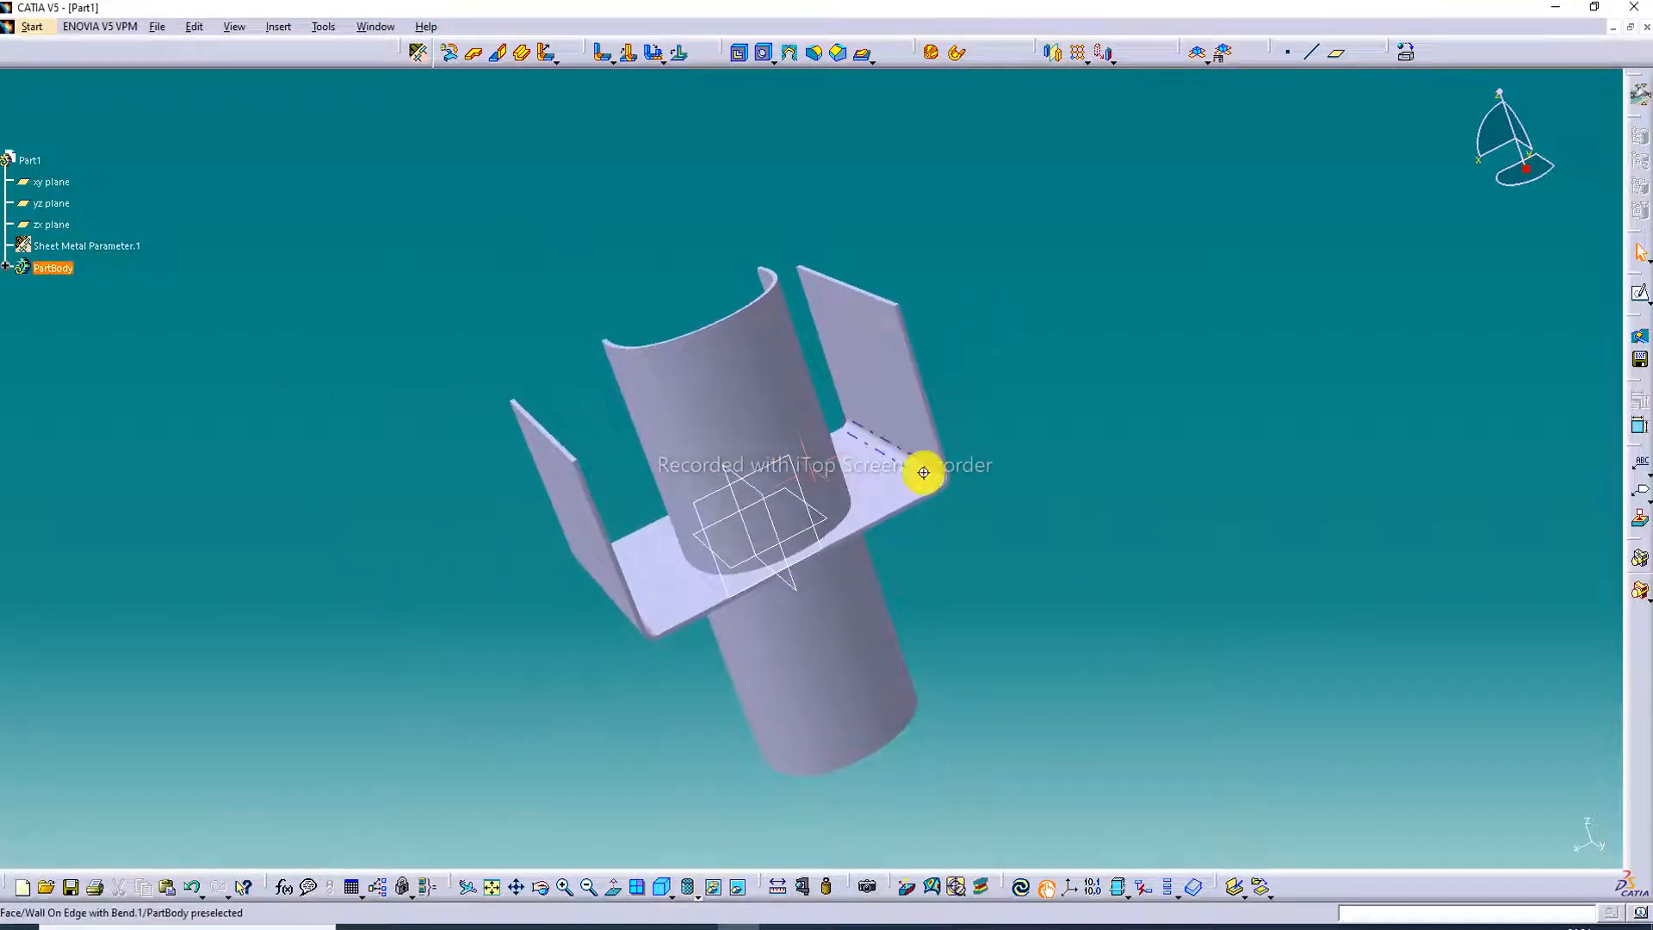
{"action": "middle_click_drag", "start_coordinate": [923, 472], "coordinate": [909, 250]}
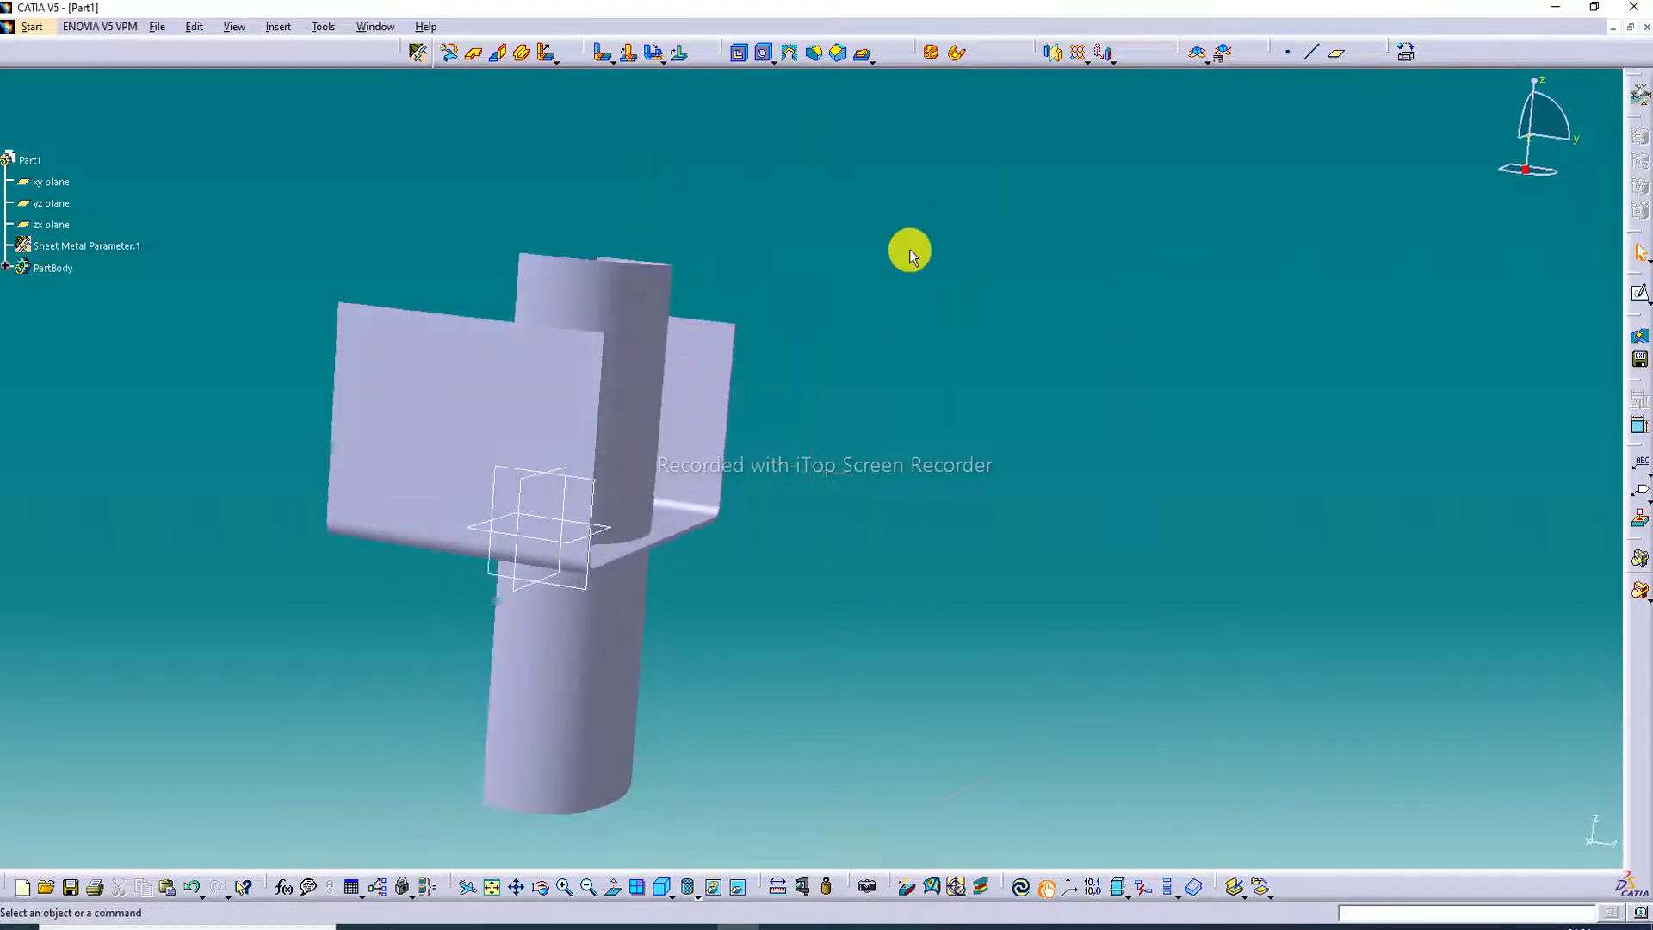
Step: Edit the curved wall's extrusion to place the sketch at the middle of the material thickness, preview and apply it, and dismiss the warning
{"action": "mouse_move", "coordinate": [675, 328]}
{"action": "middle_mouse_down"}
{"action": "mouse_move", "coordinate": [574, 467]}
{"action": "mouse_move", "coordinate": [602, 480]}
{"action": "mouse_move", "coordinate": [1070, 302]}
{"action": "mouse_move", "coordinate": [642, 325]}
{"action": "middle_mouse_up"}
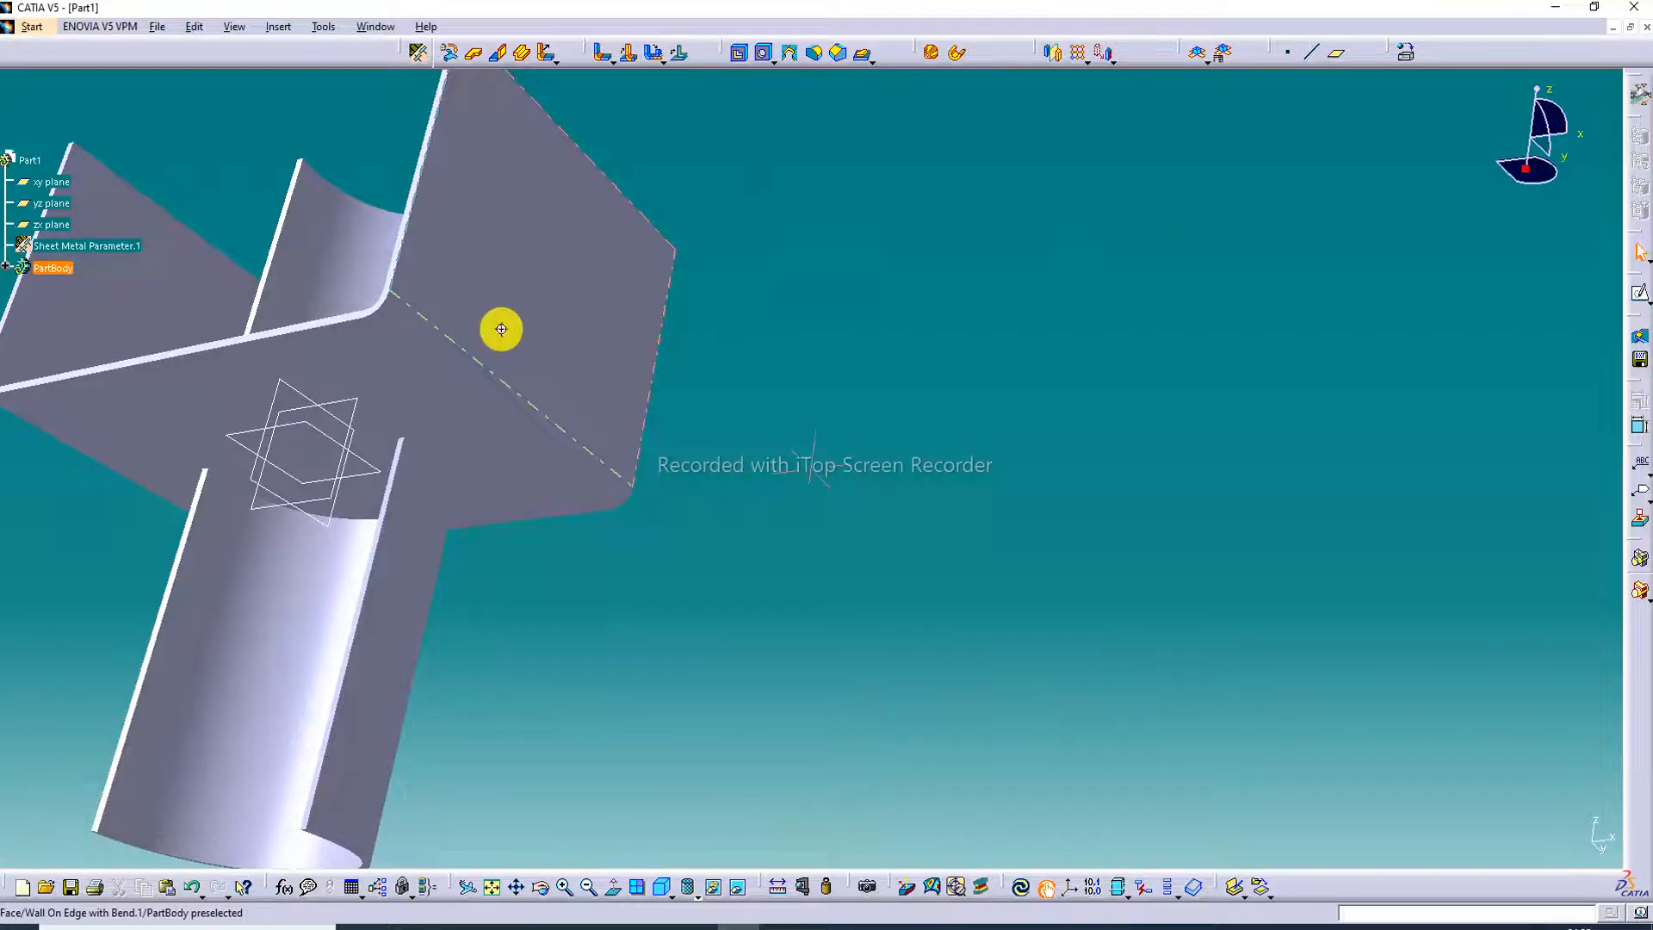
{"action": "middle_click_drag", "start_coordinate": [501, 329], "coordinate": [841, 603]}
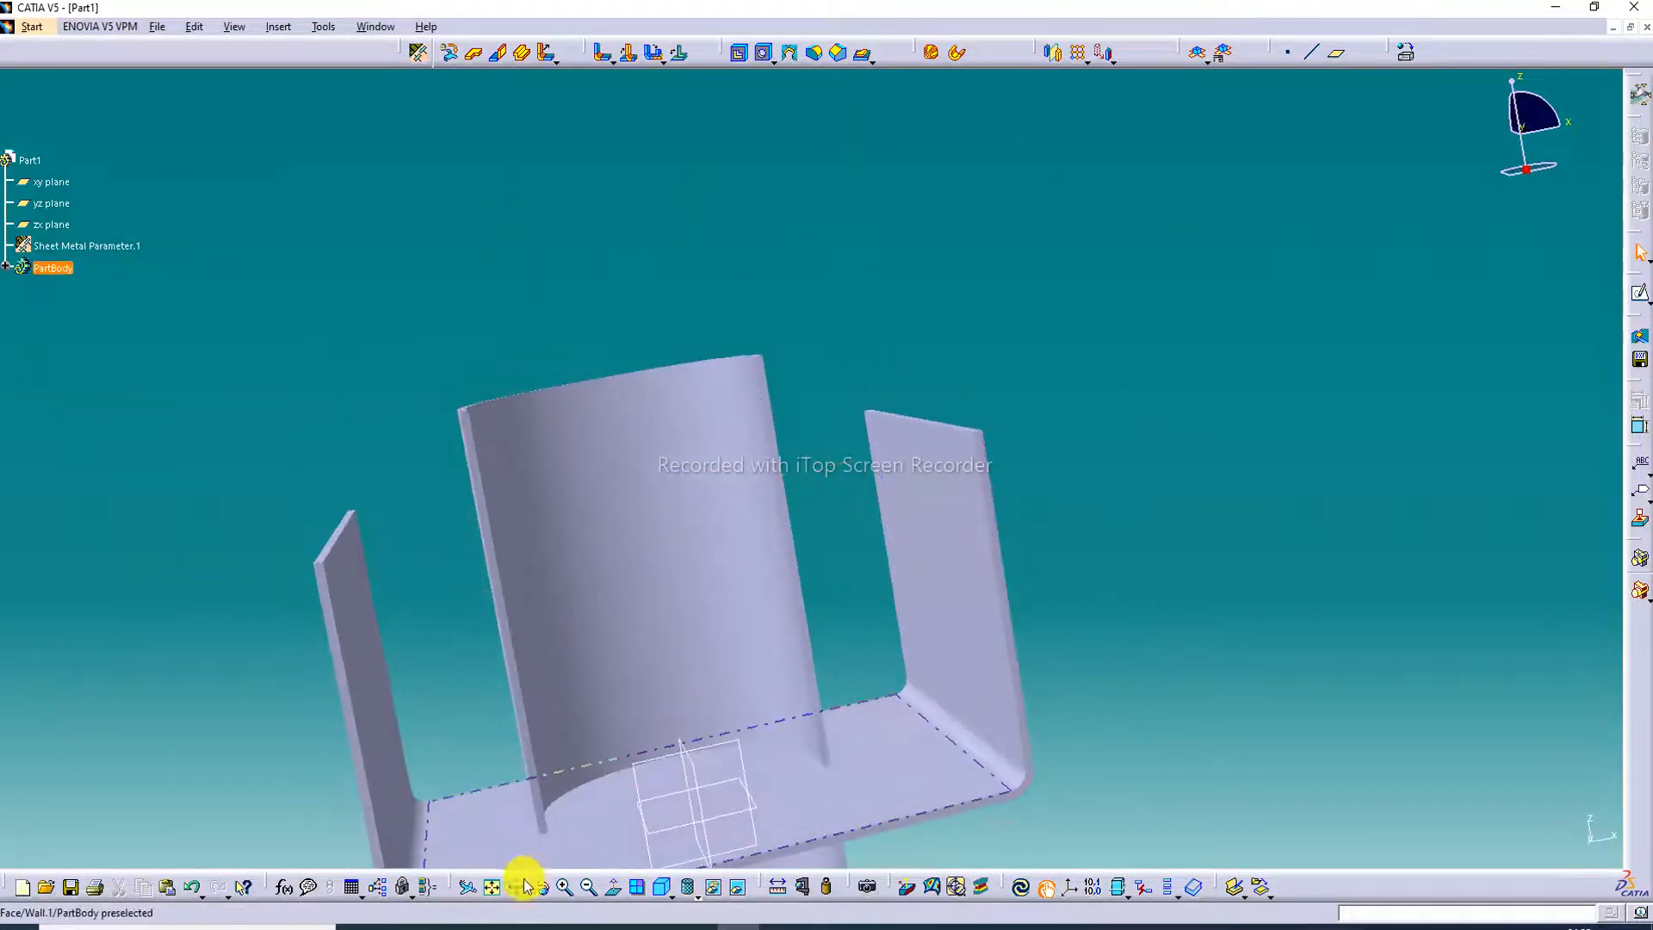
{"action": "left_click", "coordinate": [493, 887]}
{"action": "double_click", "coordinate": [791, 323]}
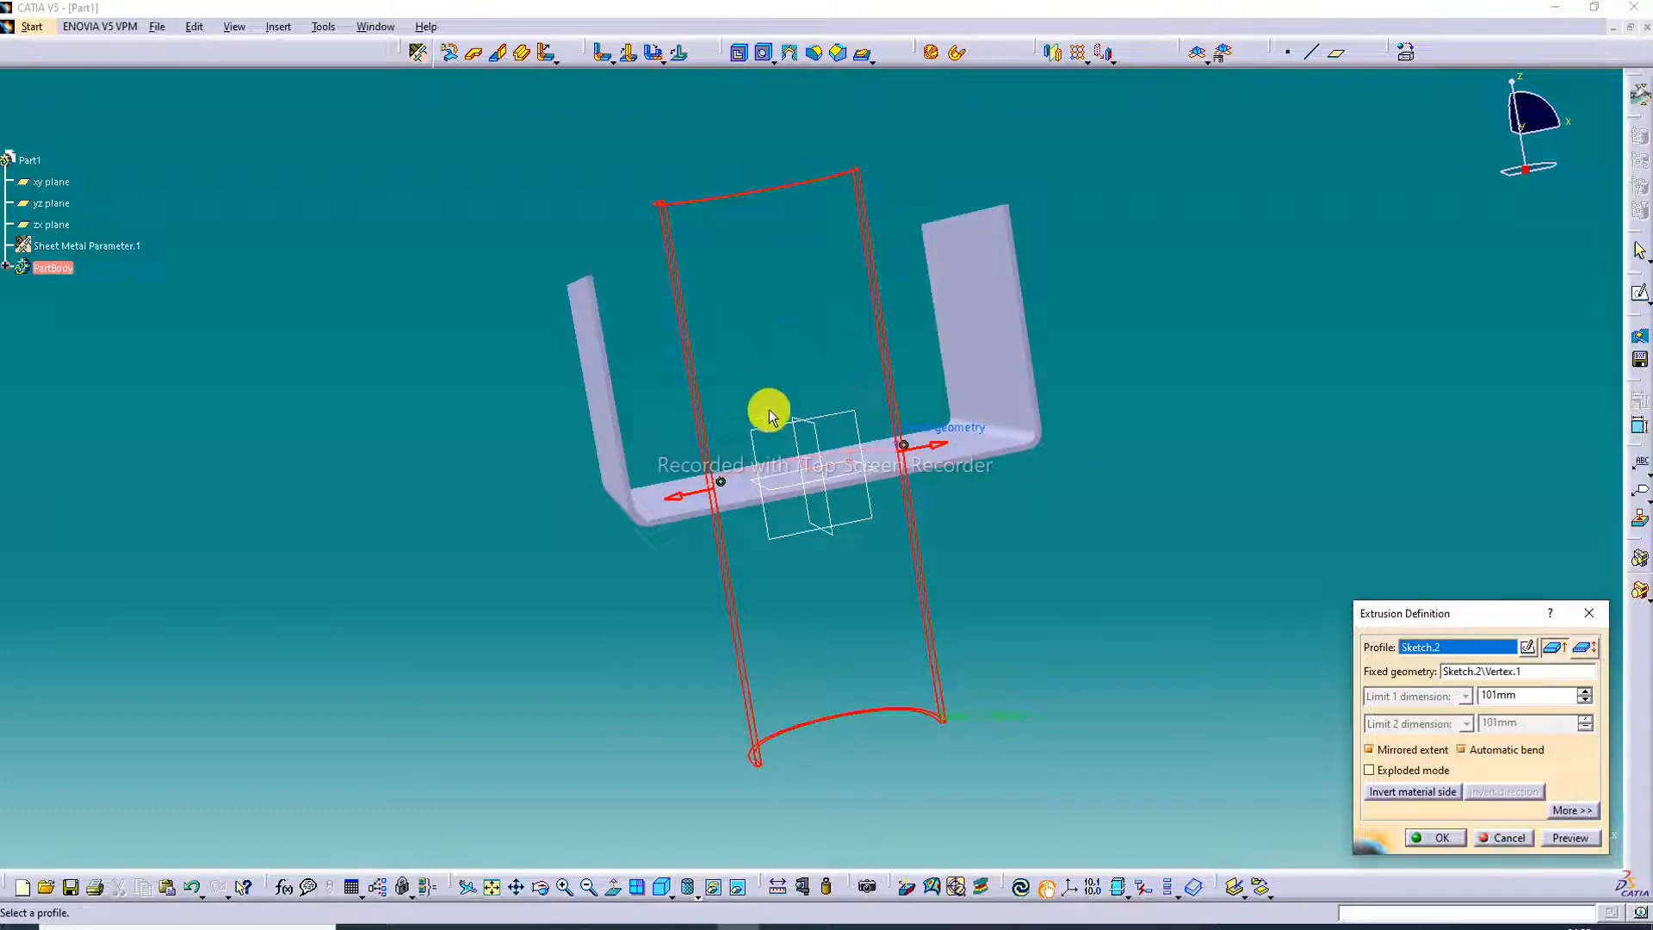
{"action": "left_click", "coordinate": [1585, 650]}
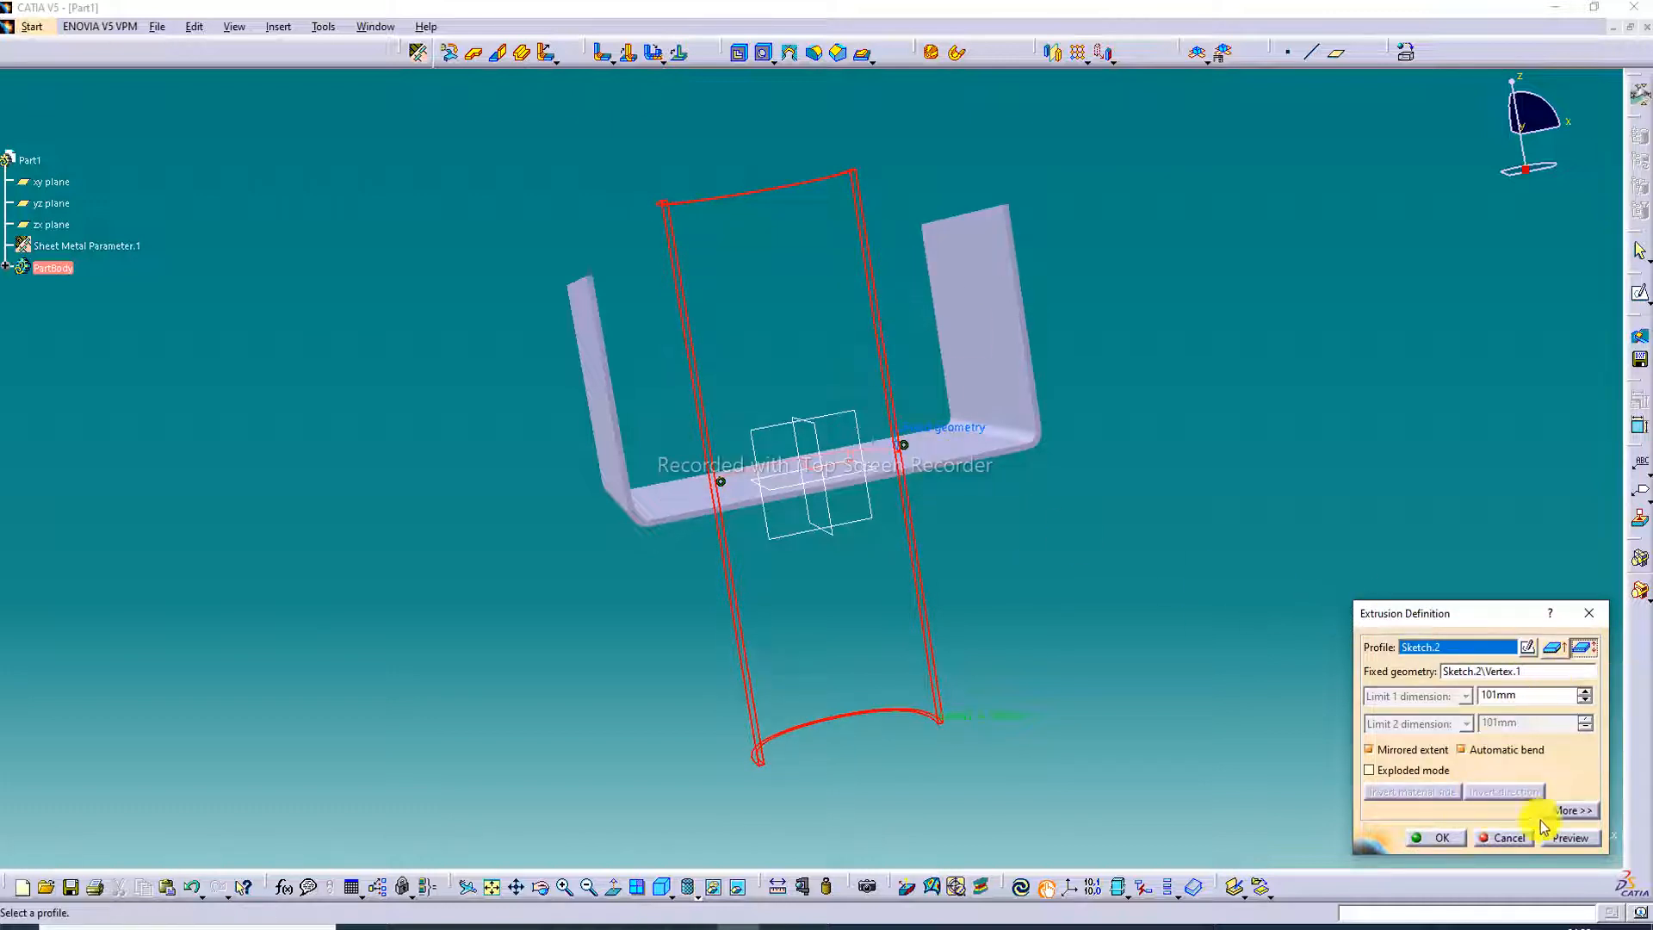
{"action": "left_click", "coordinate": [1570, 838]}
{"action": "left_click", "coordinate": [1434, 840]}
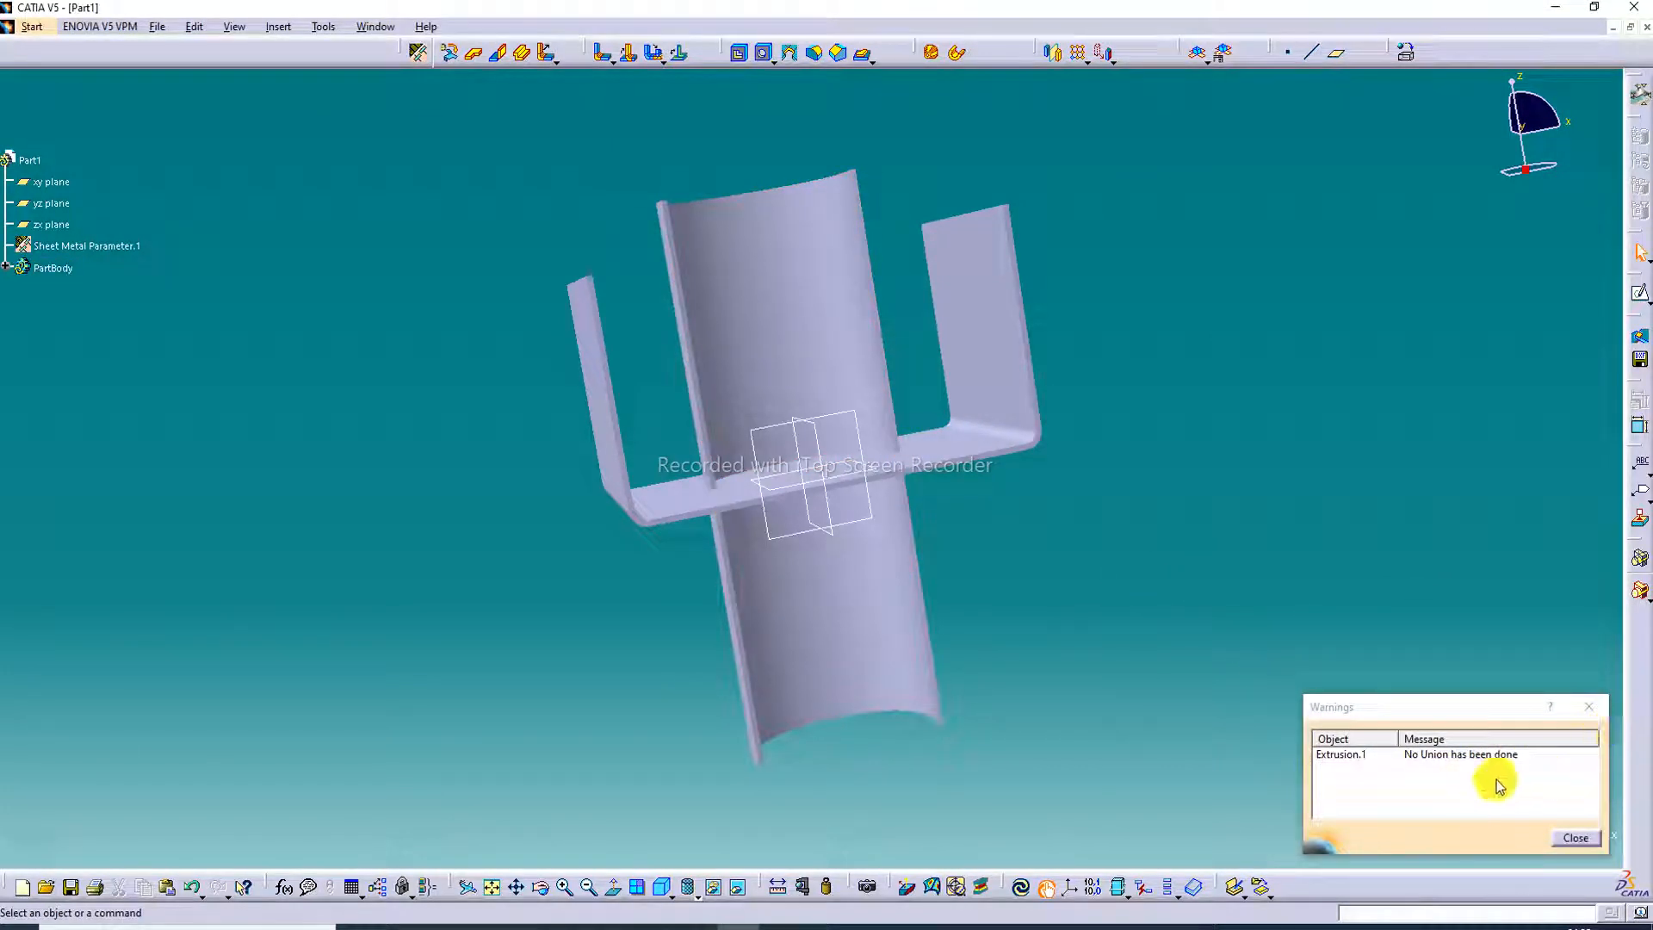
{"action": "left_click", "coordinate": [1572, 835]}
Step: Reopen the curved wall's extrusion, compare the extreme and middle sketch positions, apply the middle one and dismiss the warning
{"action": "left_click", "coordinate": [746, 331]}
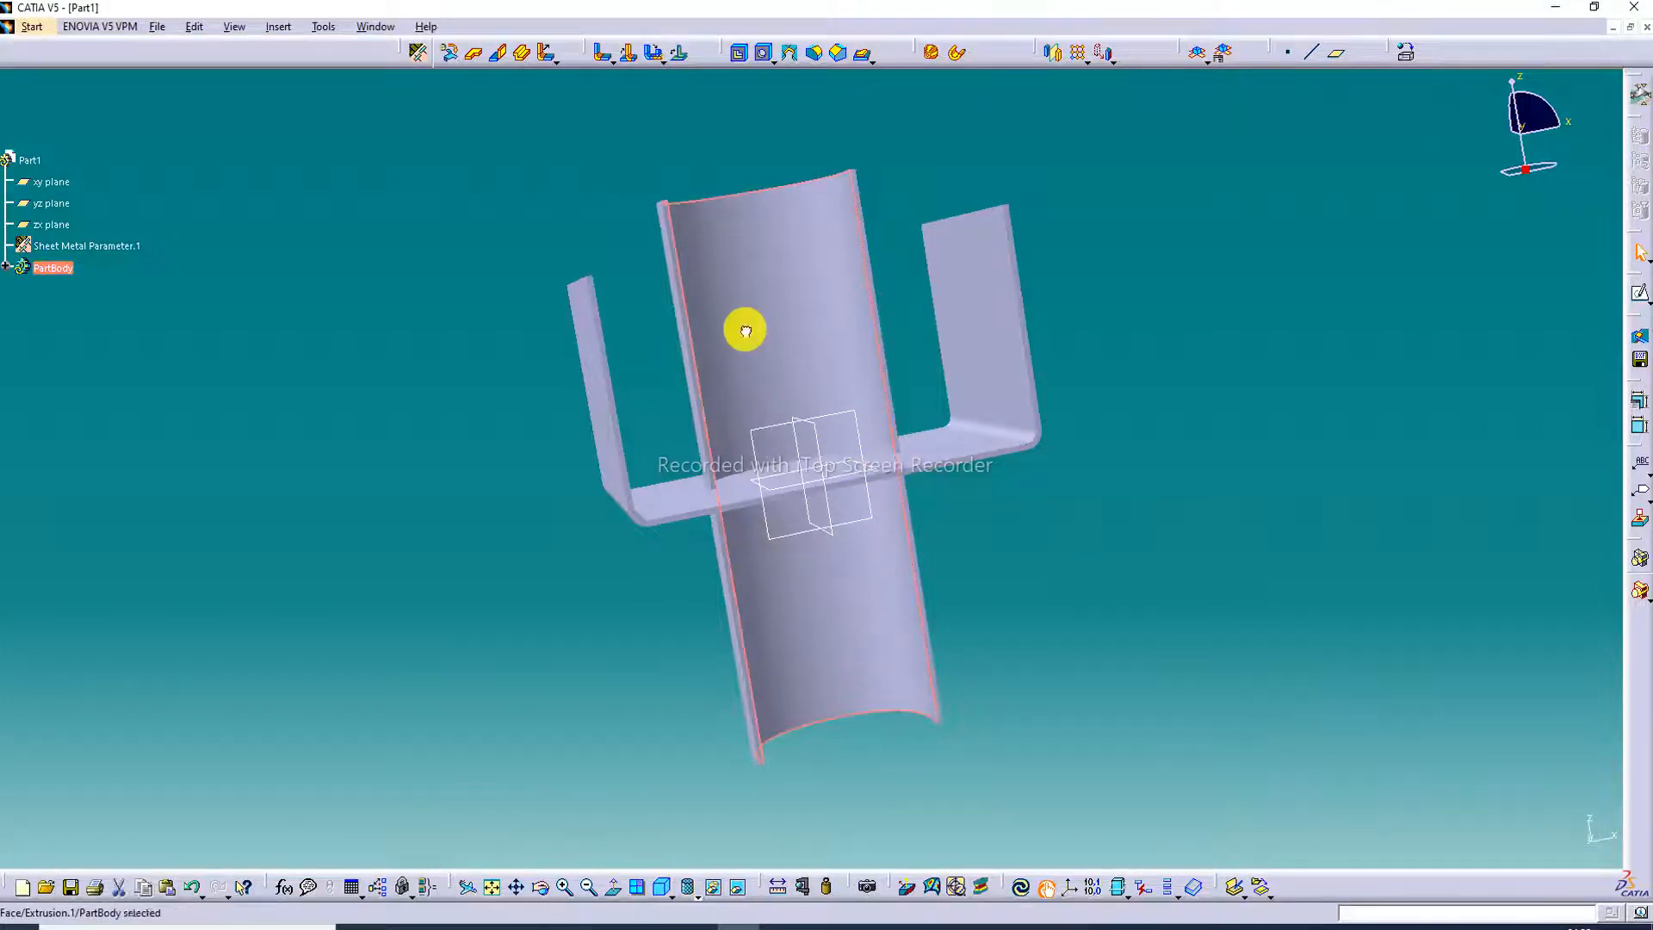
{"action": "double_click", "coordinate": [745, 330]}
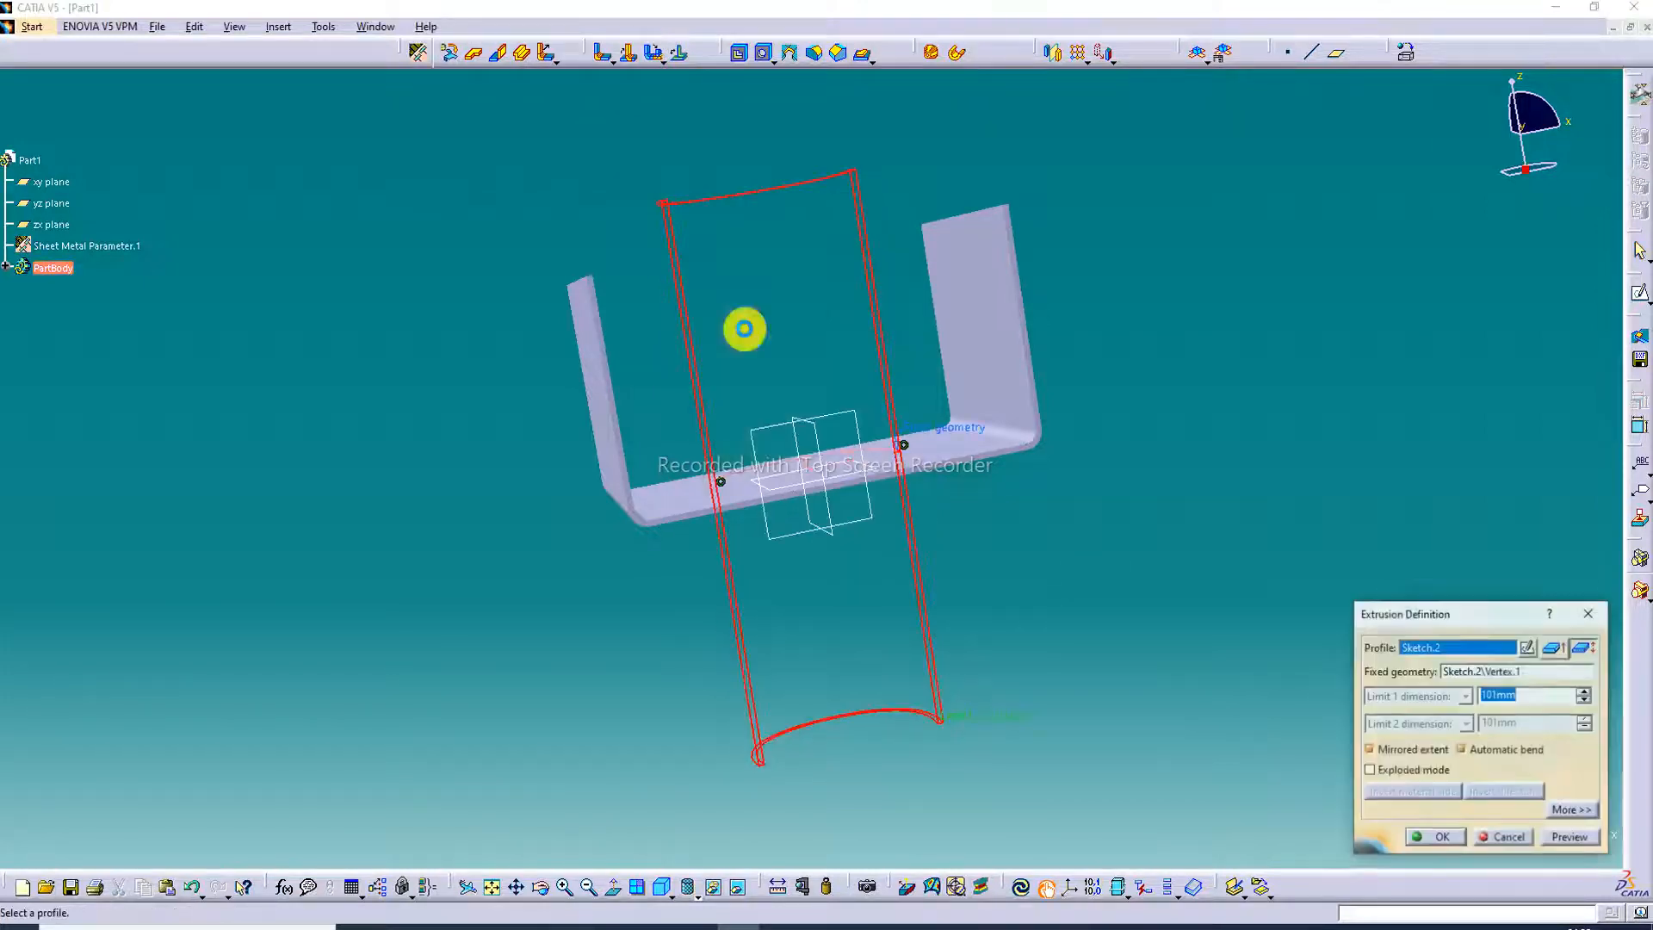
{"action": "left_click", "coordinate": [1555, 648]}
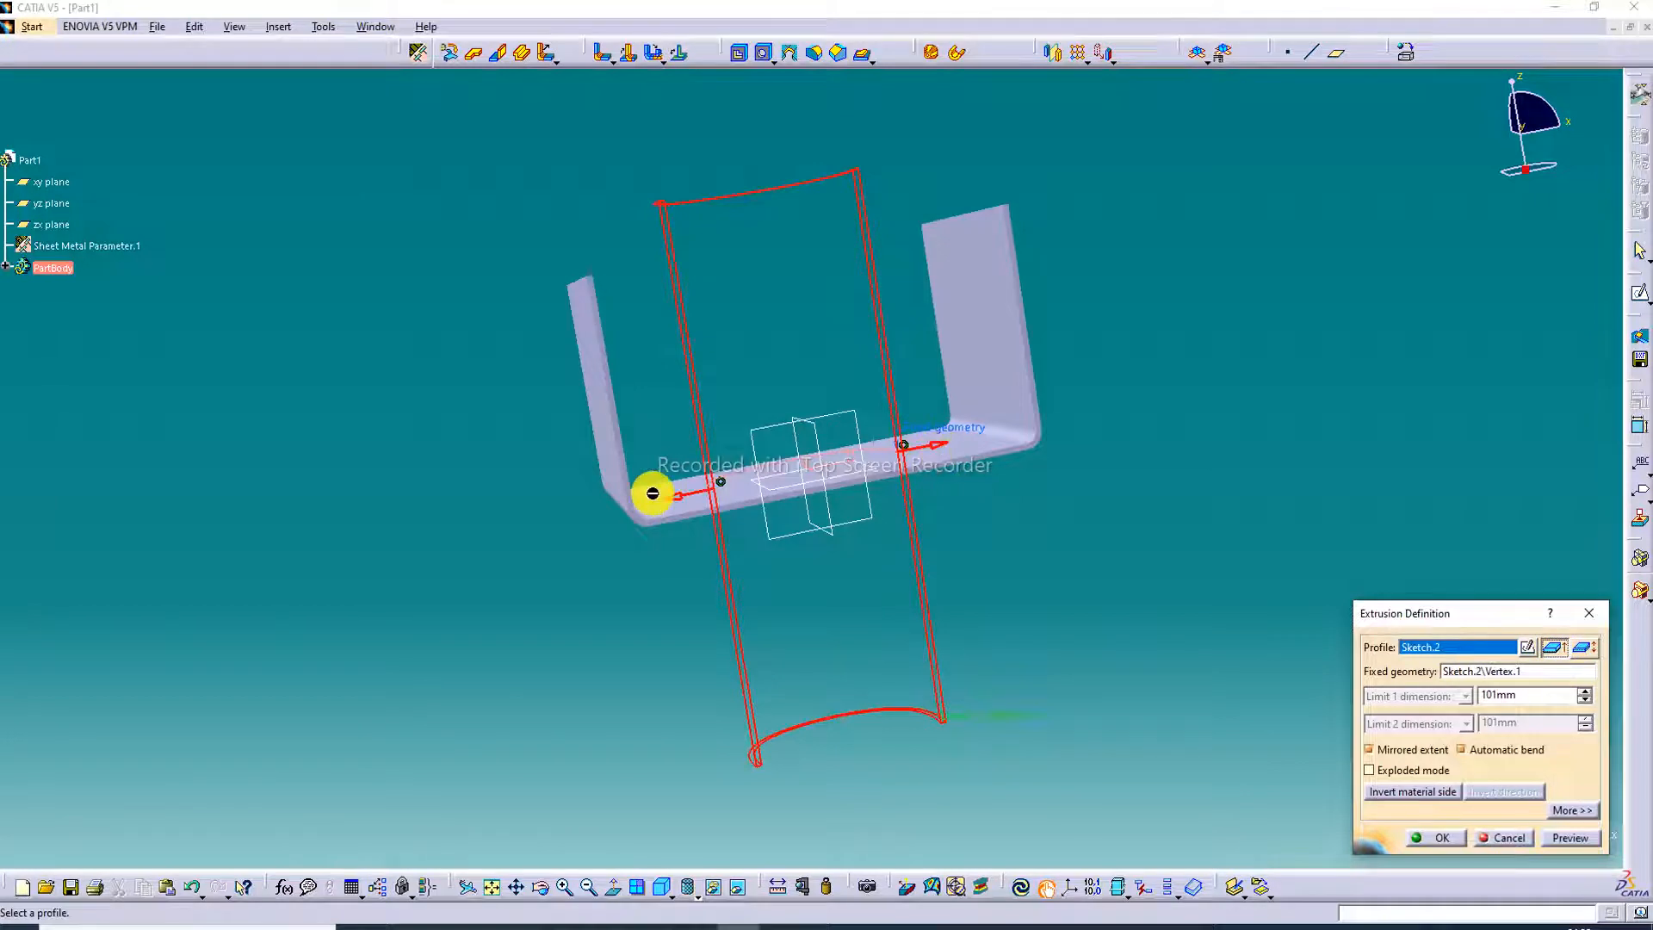
{"action": "left_click", "coordinate": [1585, 650]}
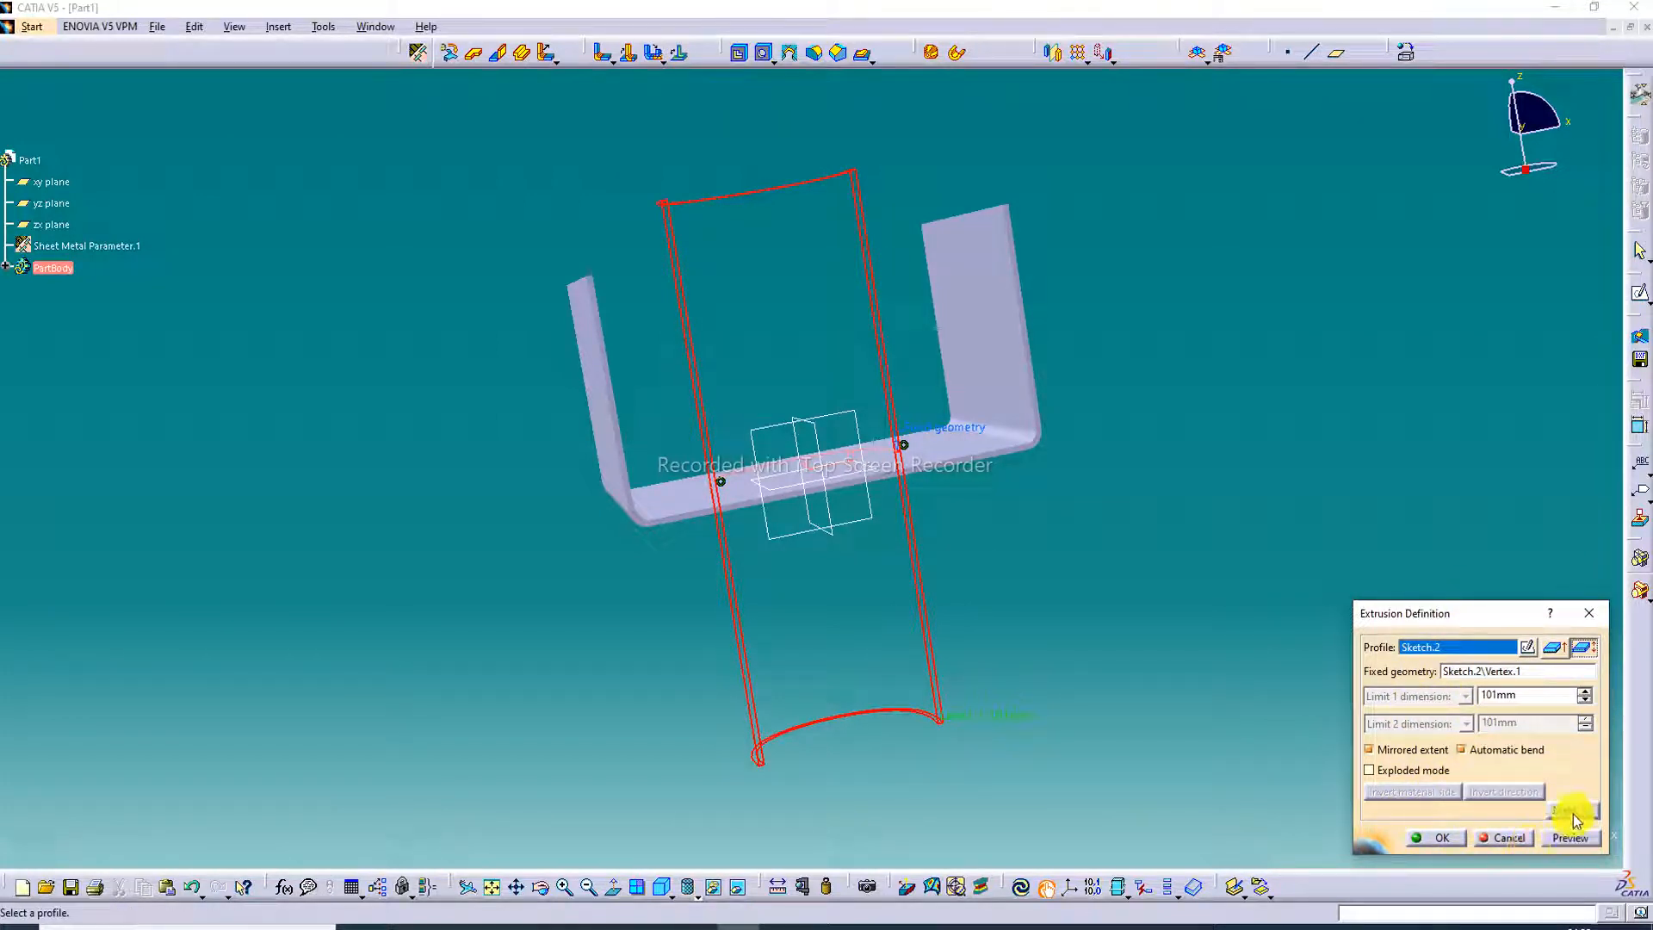
{"action": "left_click", "coordinate": [1416, 837]}
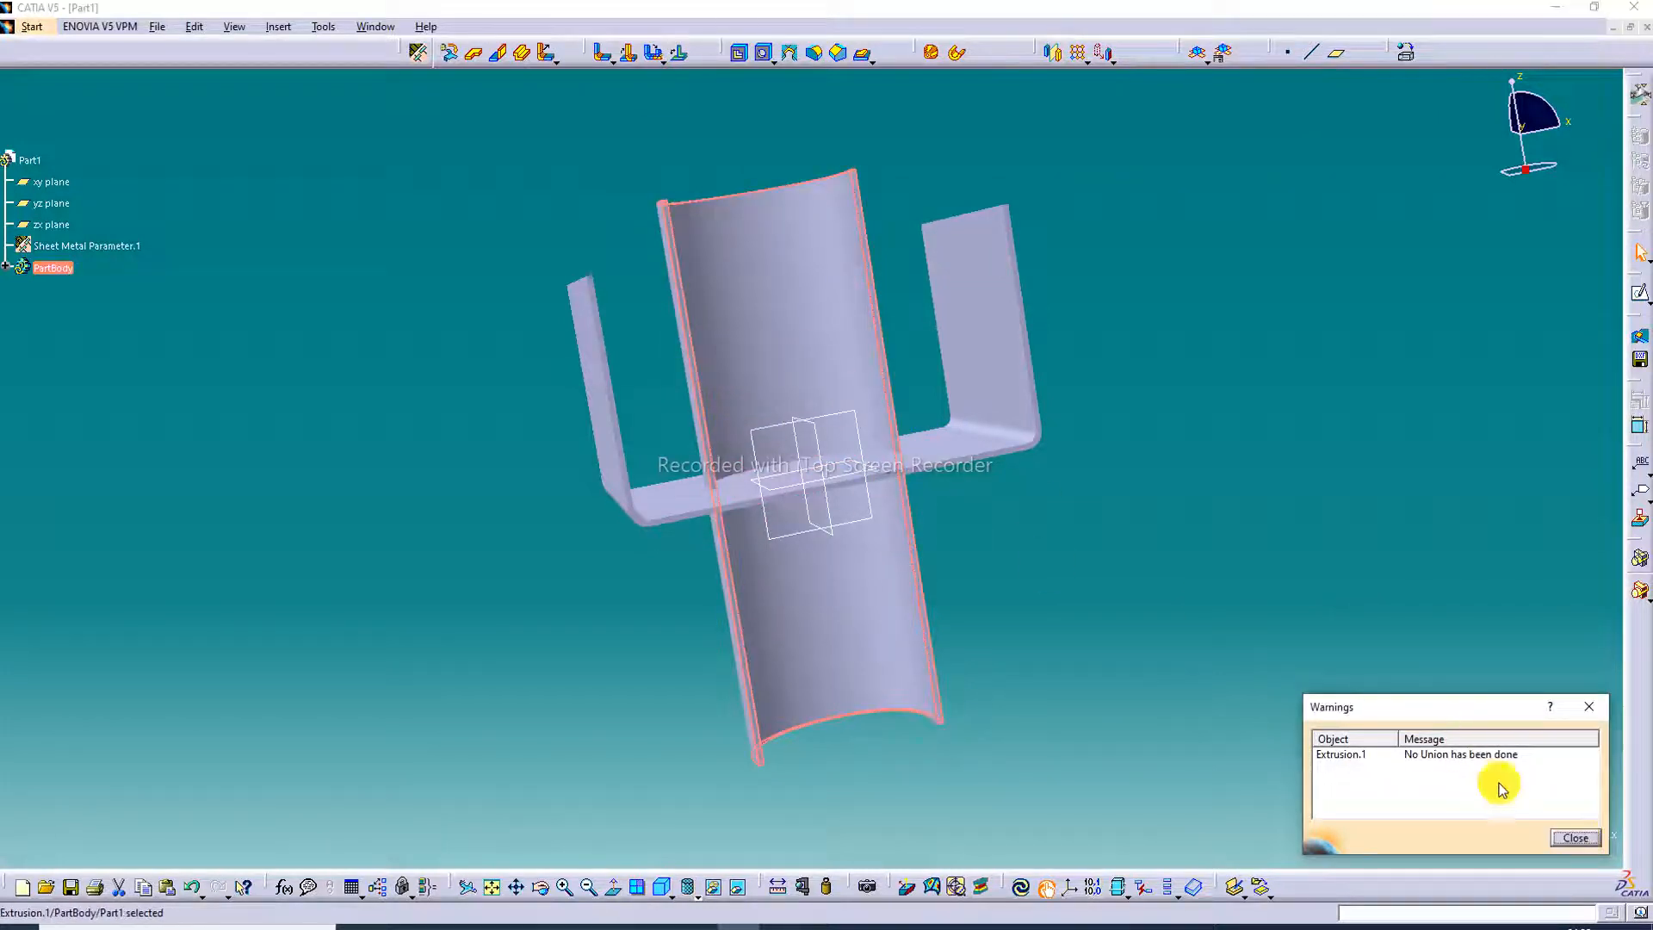
{"action": "left_click", "coordinate": [1571, 840]}
Step: Set the curved wall's extrusion to the extreme sketch position, apply it and dismiss the warning
{"action": "double_click", "coordinate": [786, 324]}
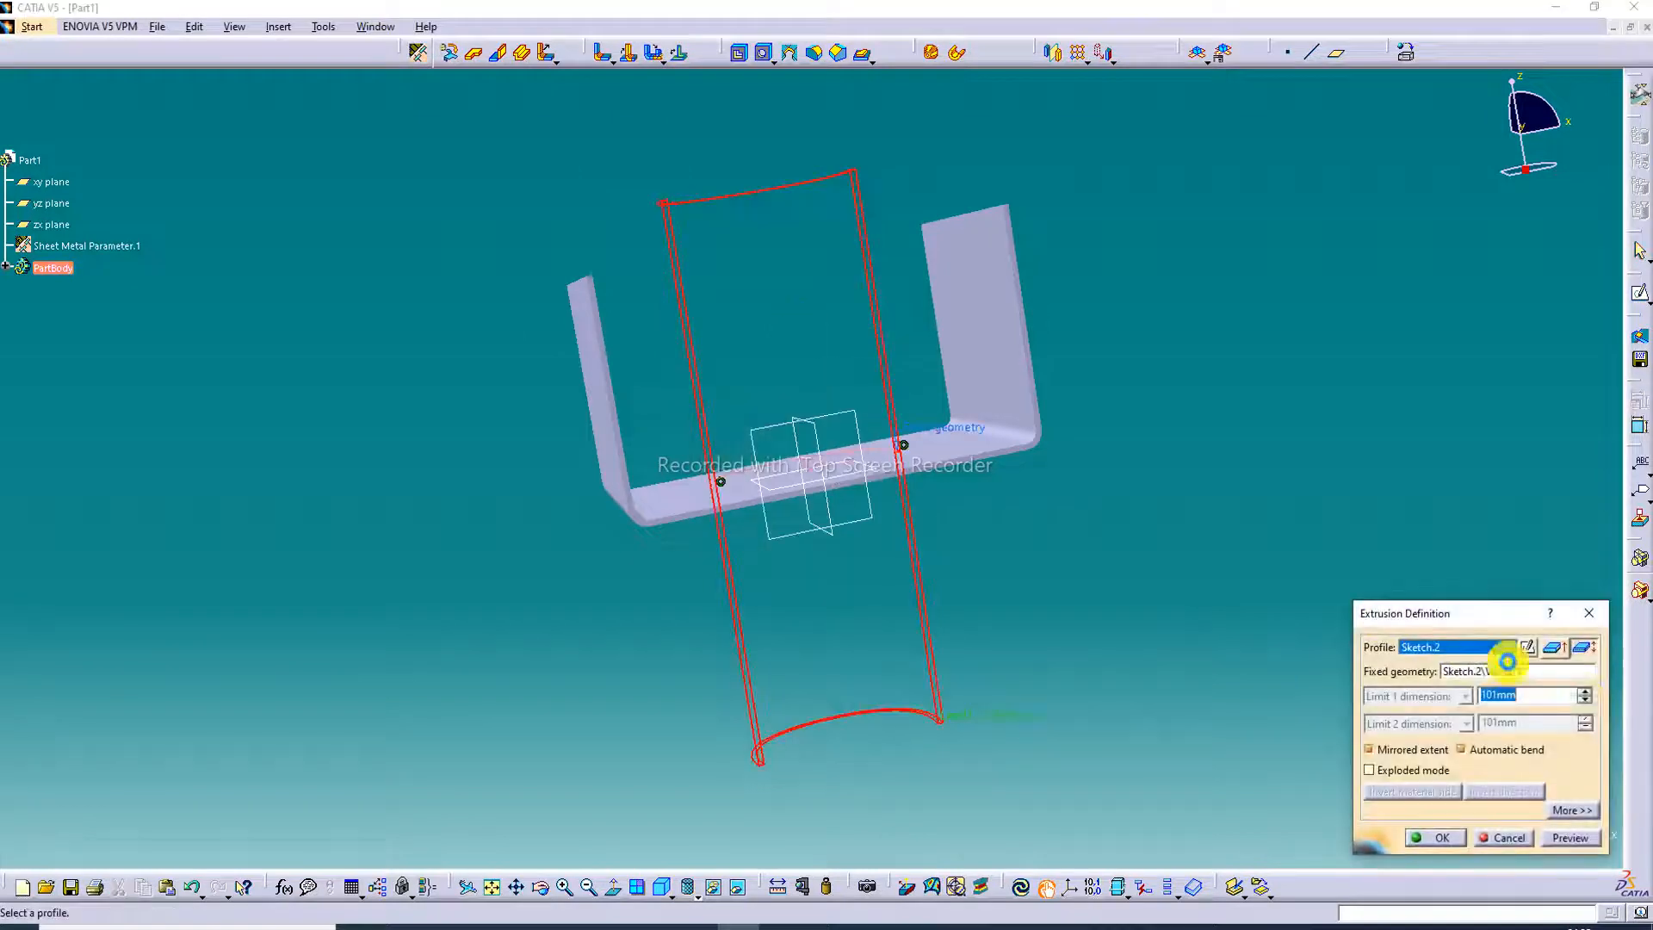
{"action": "left_click", "coordinate": [1555, 651]}
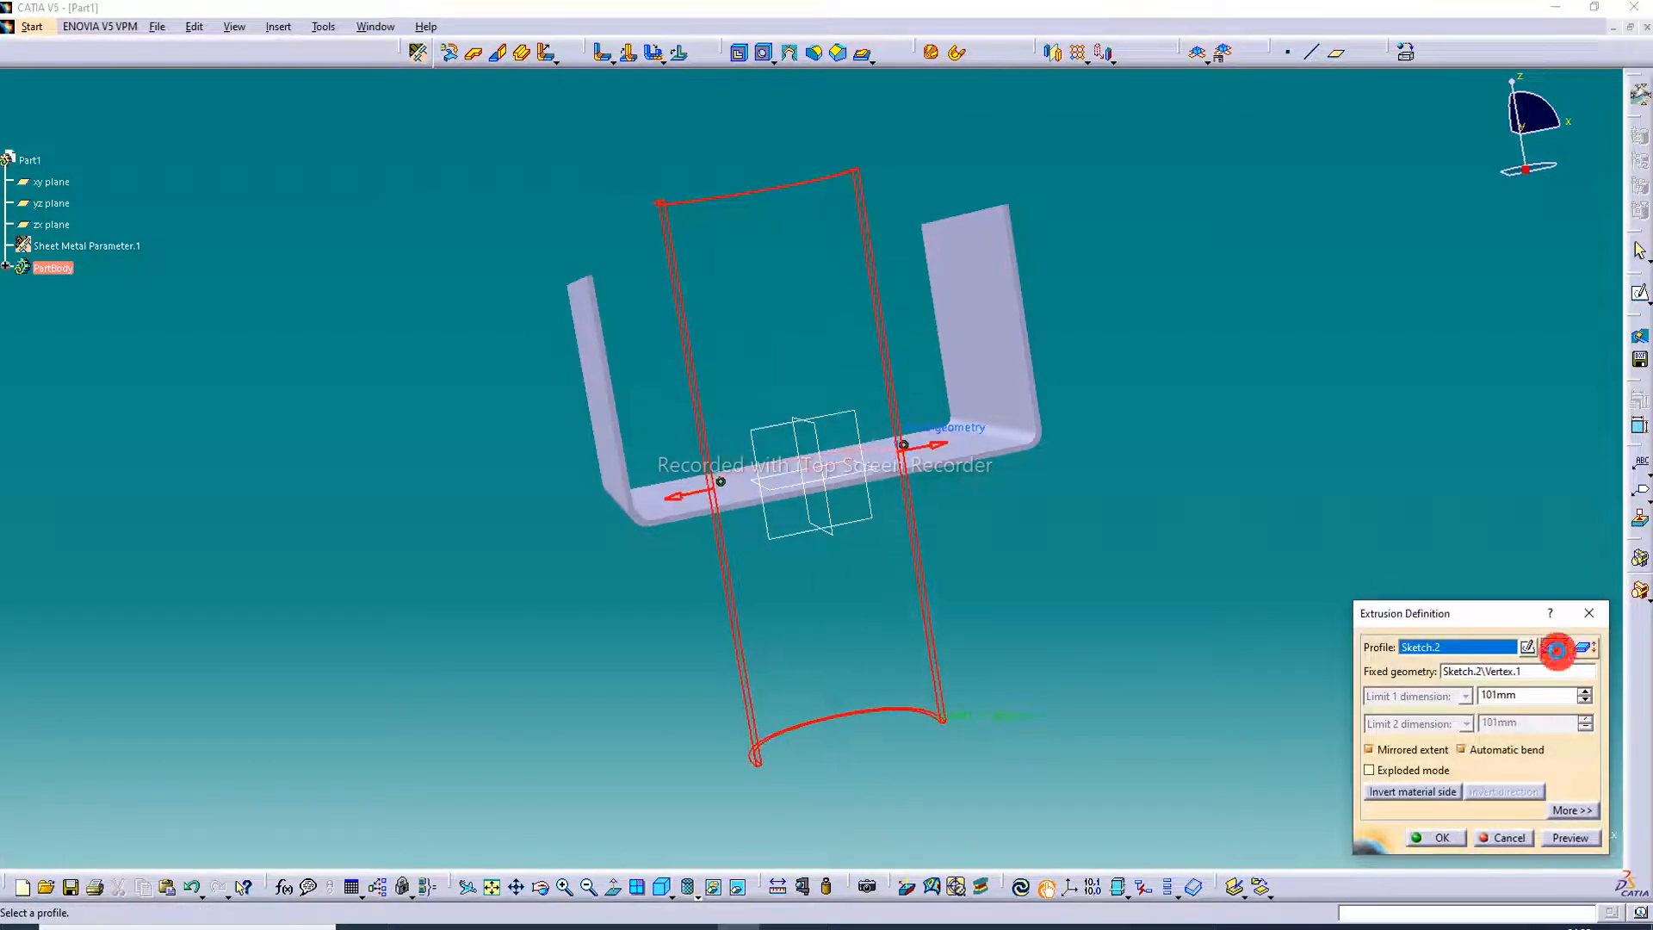
{"action": "left_click", "coordinate": [1437, 838]}
{"action": "left_click", "coordinate": [1574, 840]}
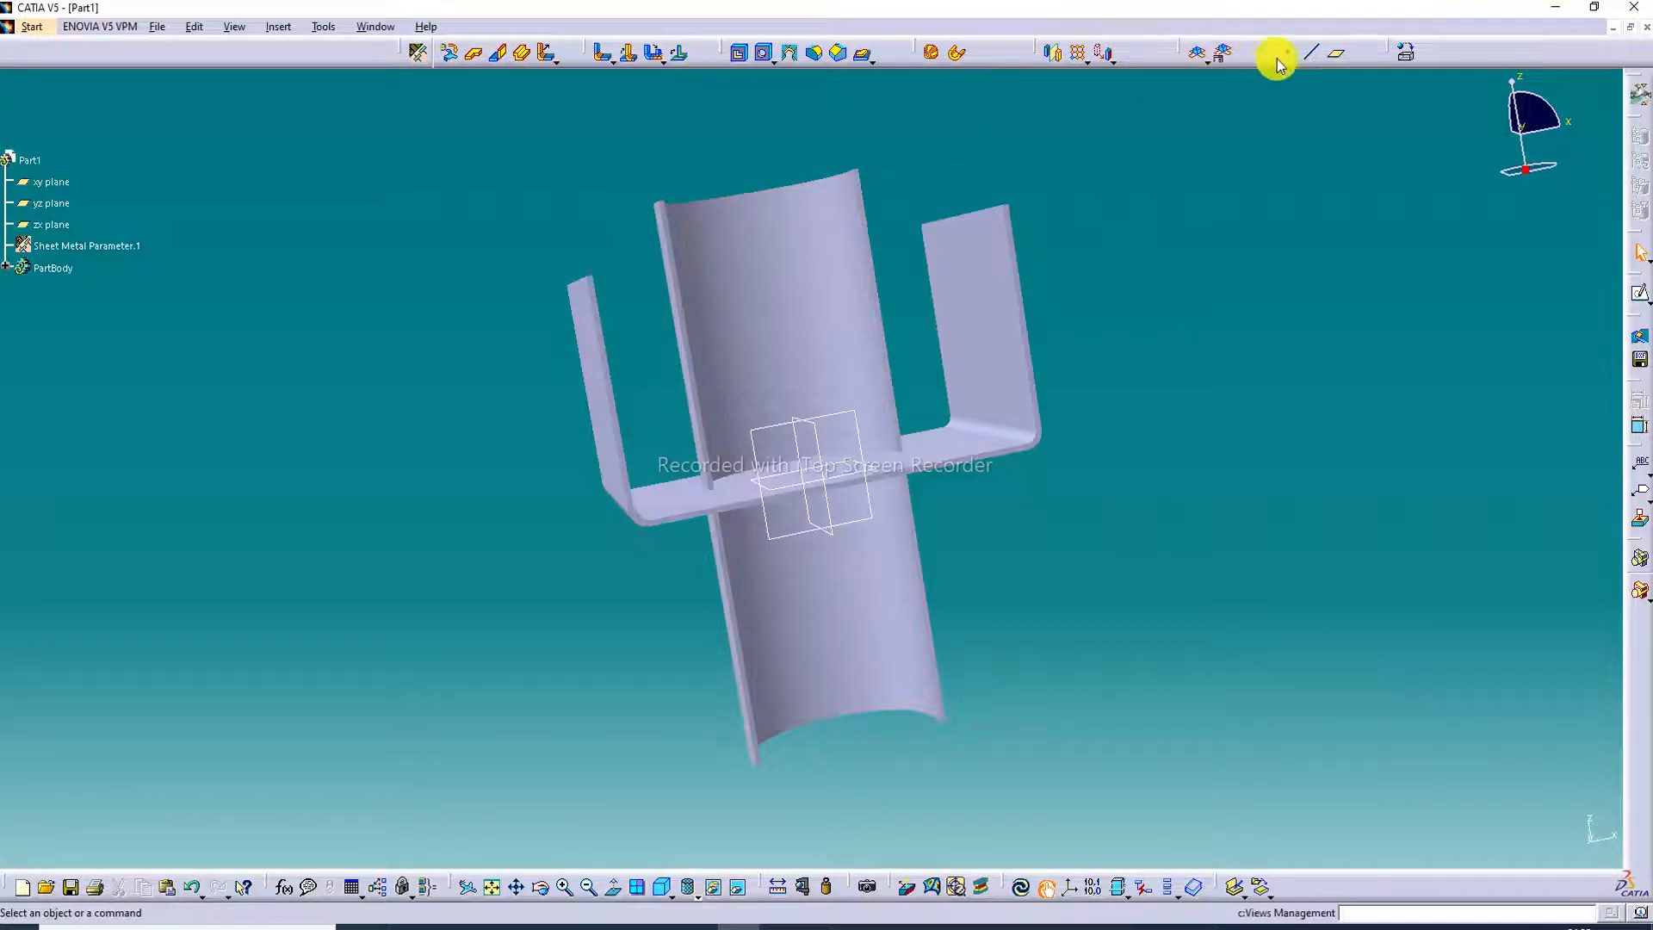
Step: Apply the Steel material from the Metal family of the default material catalog to the sheet metal part
{"action": "left_click", "coordinate": [1410, 50]}
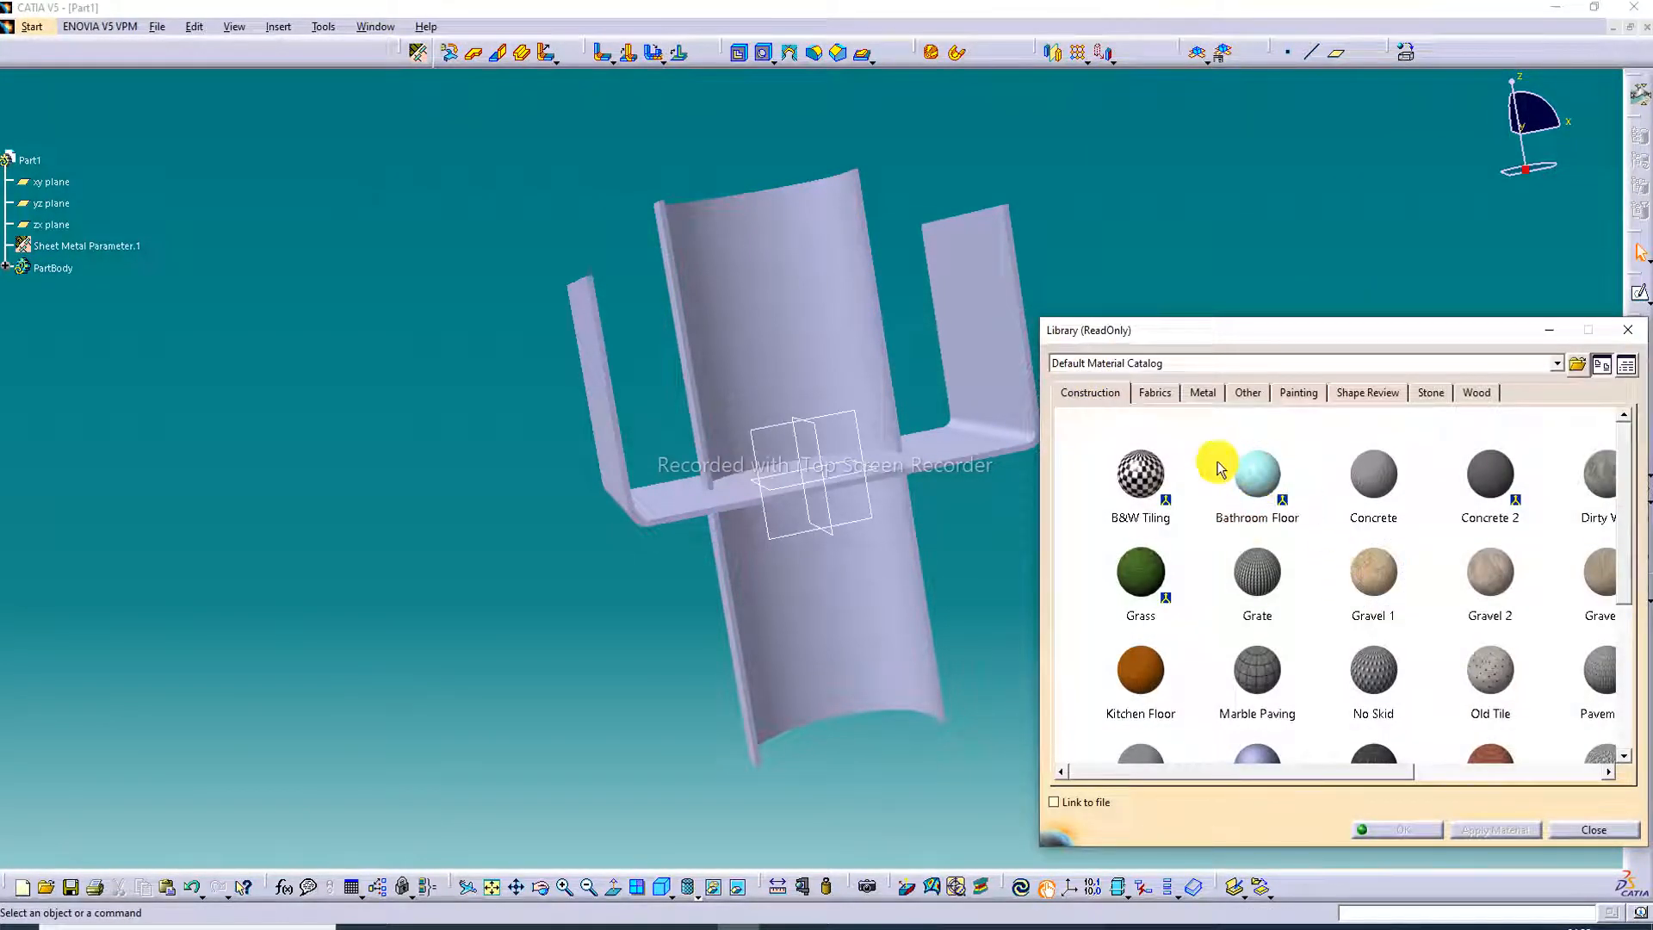
{"action": "left_click", "coordinate": [1202, 394]}
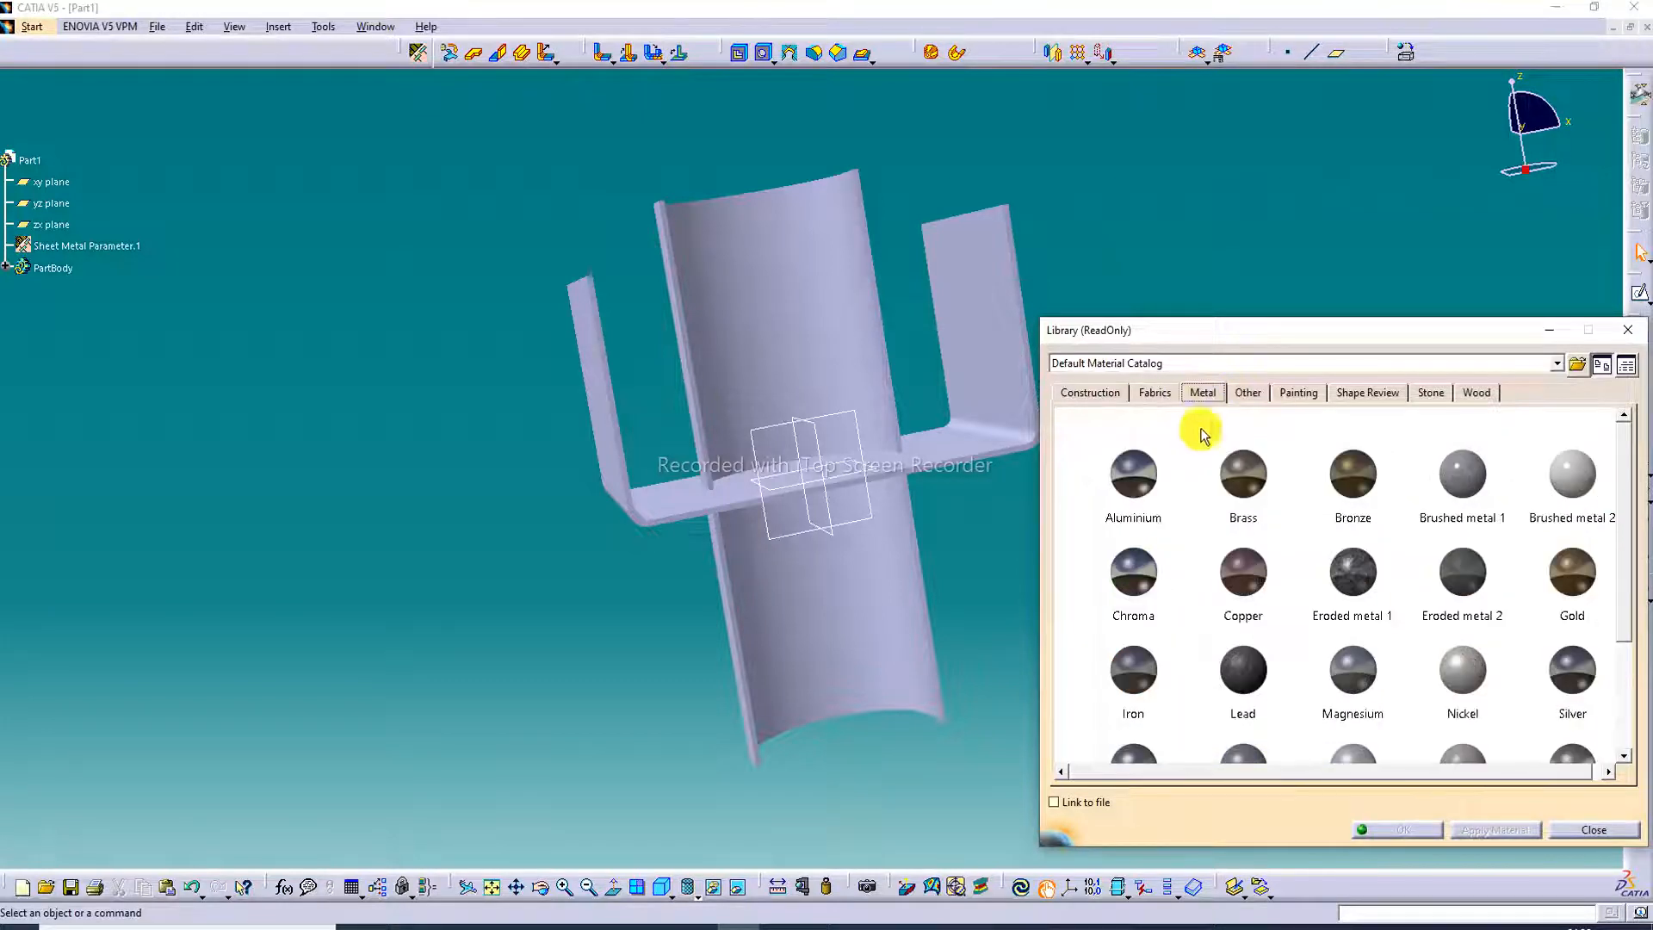
{"action": "left_click", "coordinate": [1274, 570]}
{"action": "scroll", "coordinate": [1270, 589], "scroll_direction": "down", "scroll_amount": 1}
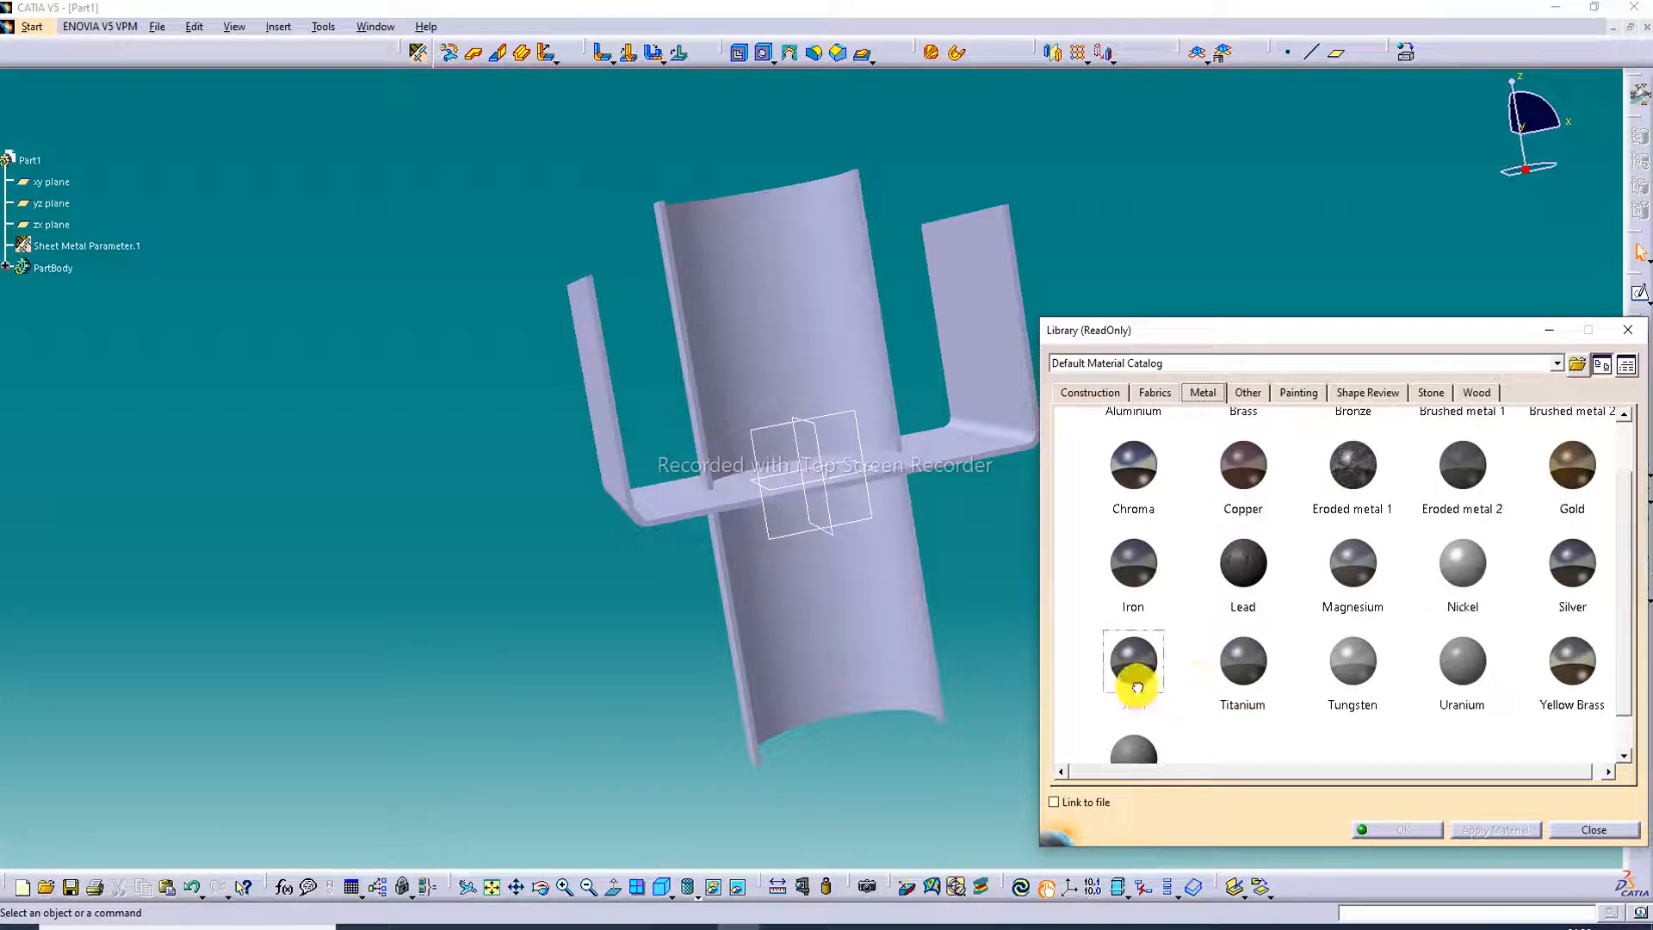
{"action": "left_click_drag", "start_coordinate": [1133, 661], "coordinate": [900, 551]}
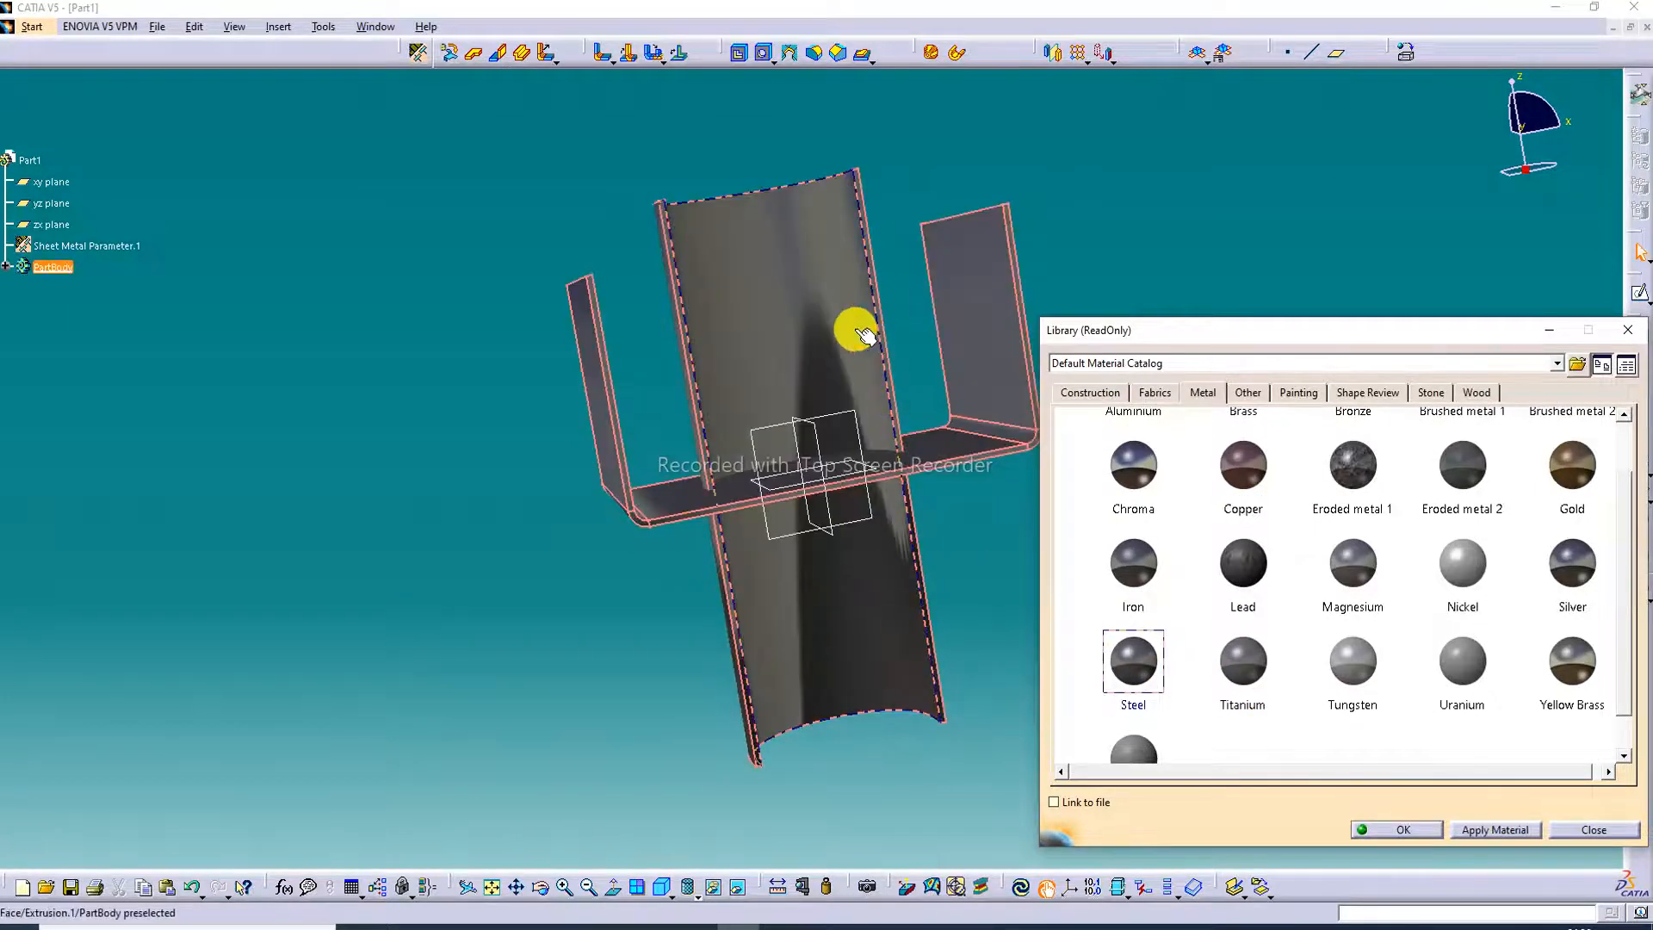
{"action": "middle_click_drag", "start_coordinate": [856, 332], "coordinate": [700, 339]}
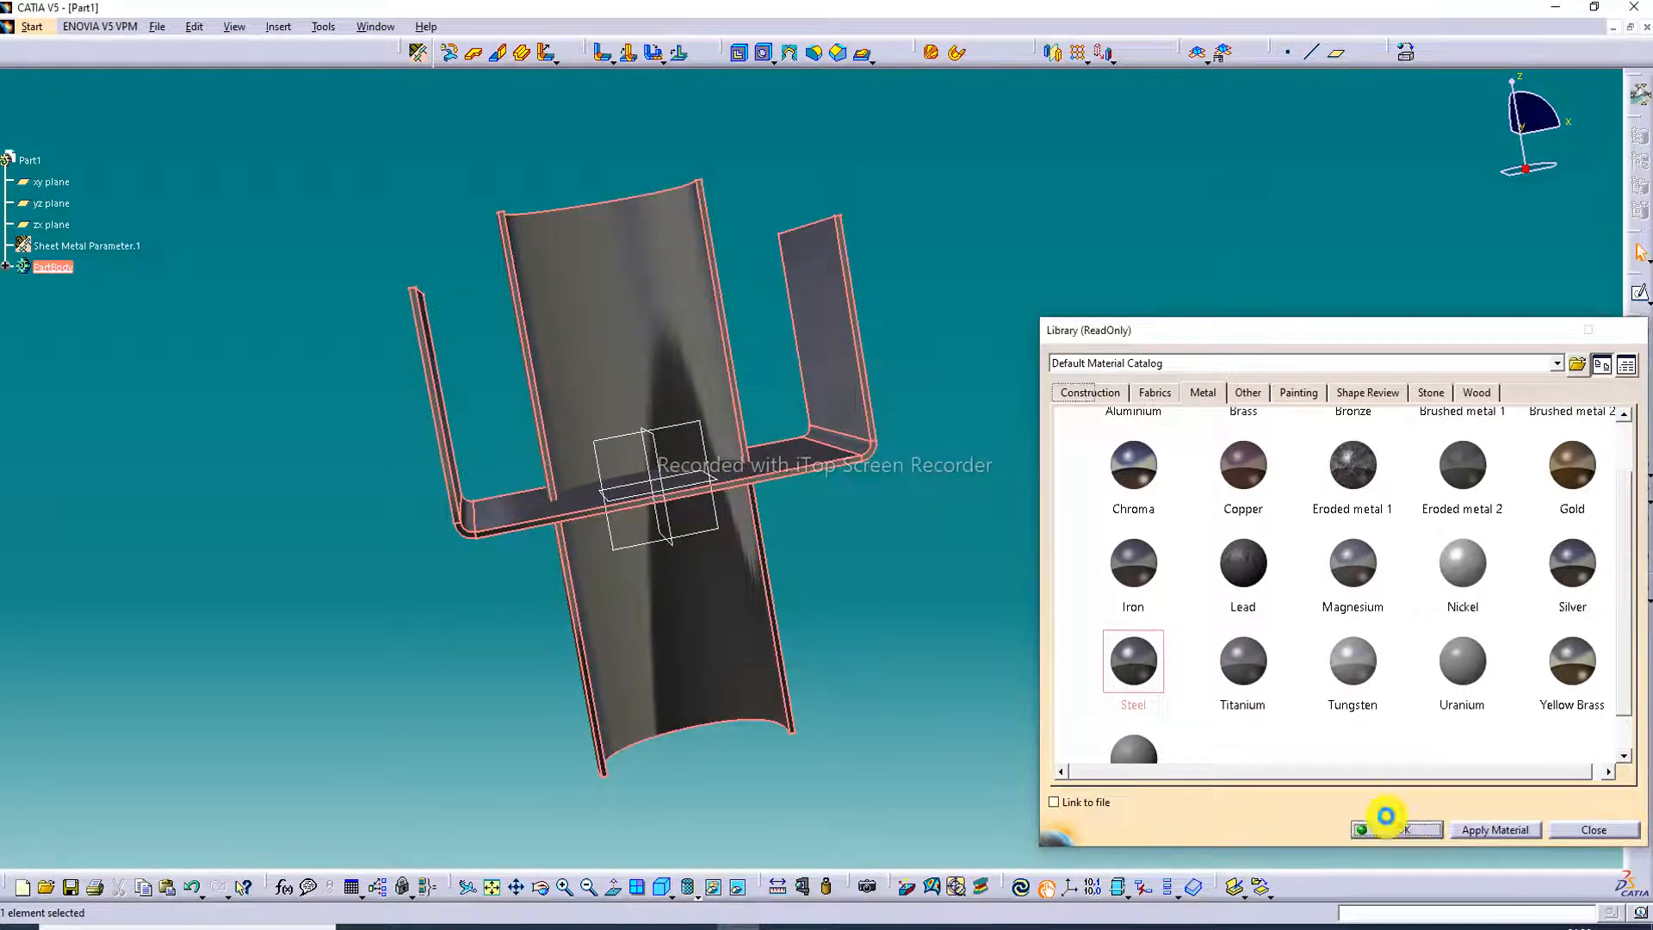
{"action": "left_click", "coordinate": [1386, 829]}
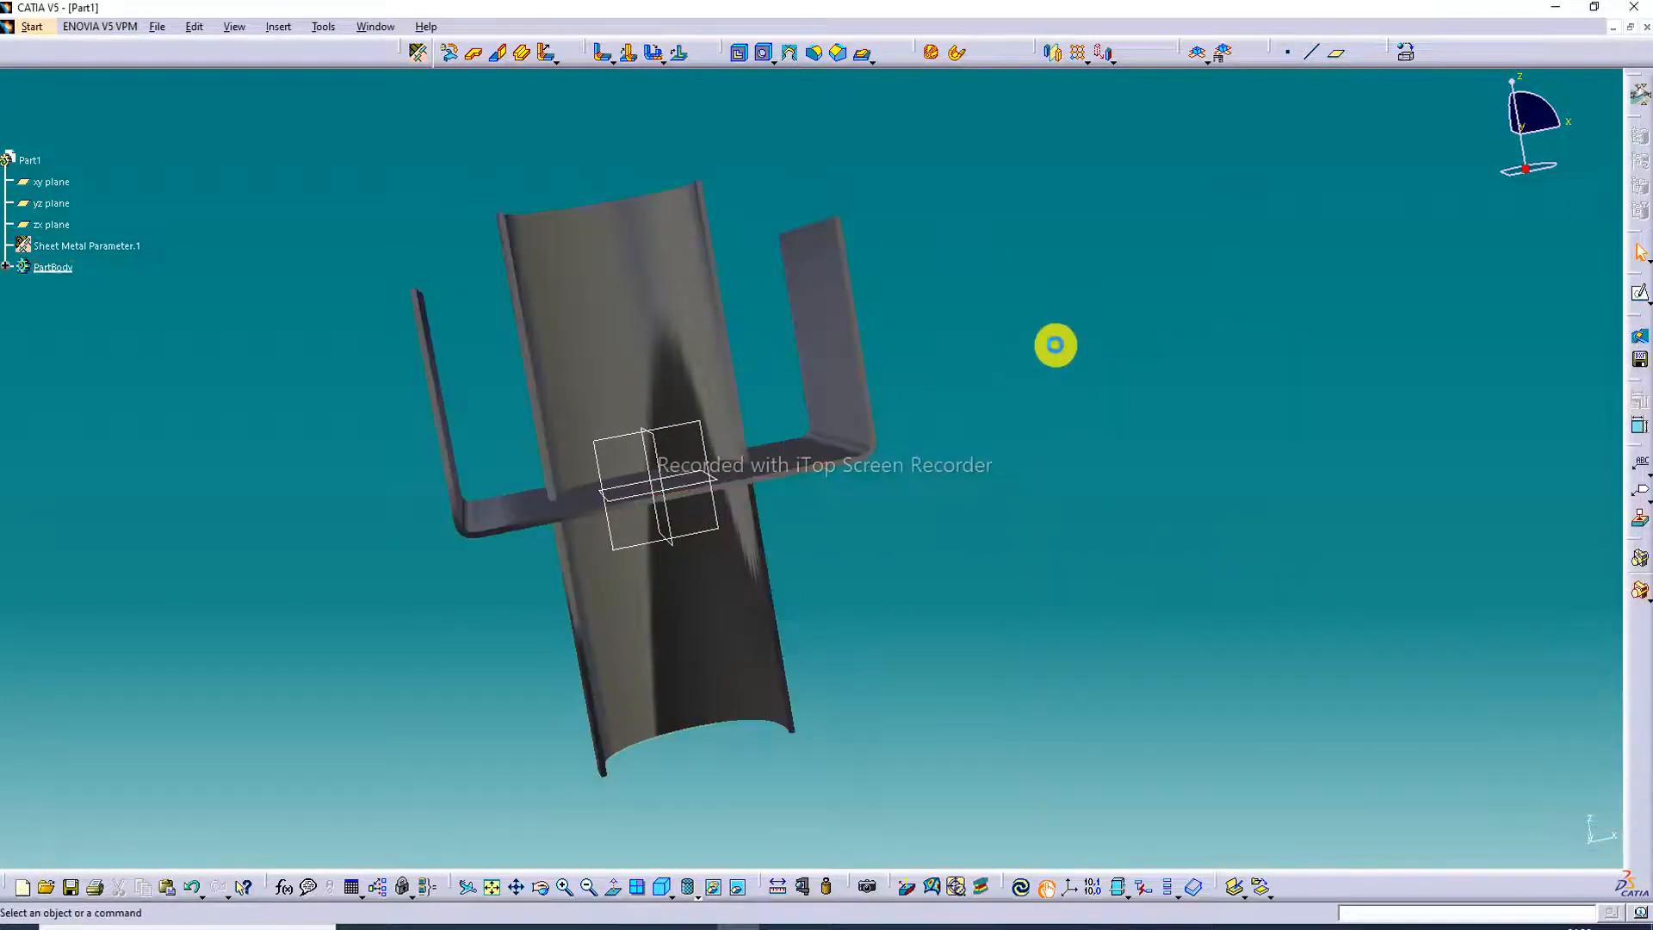
Step: Open the rendering properties of the part's Steel material and raise its reflectivity to 1.00
{"action": "left_click", "coordinate": [6, 268]}
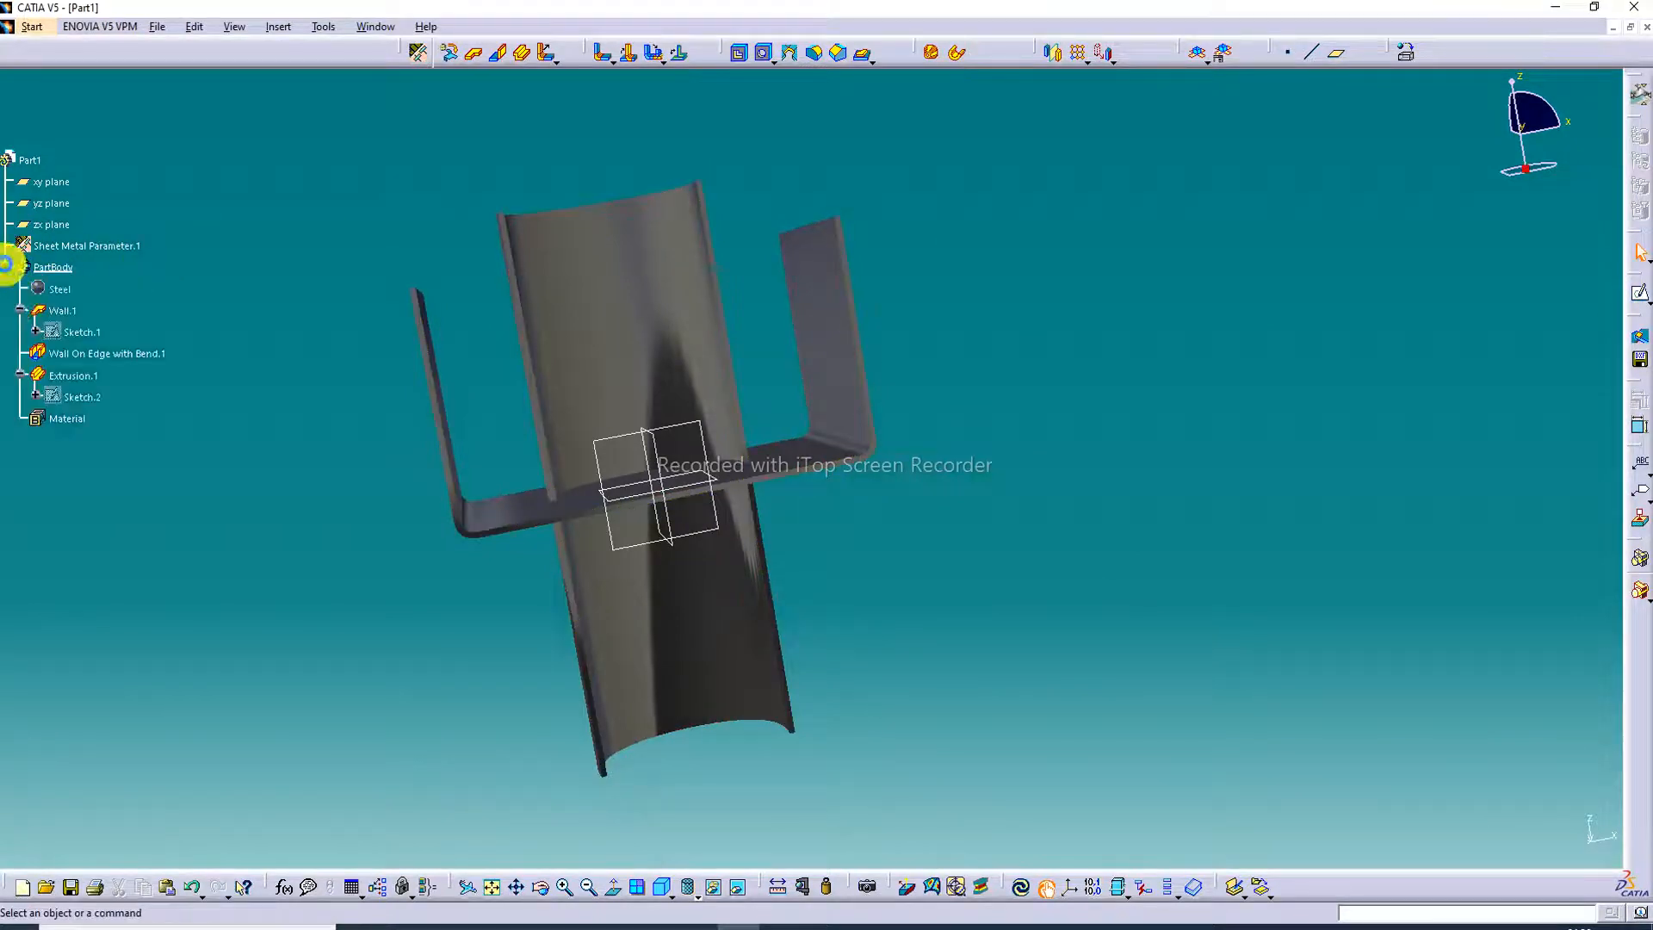
{"action": "double_click", "coordinate": [62, 292]}
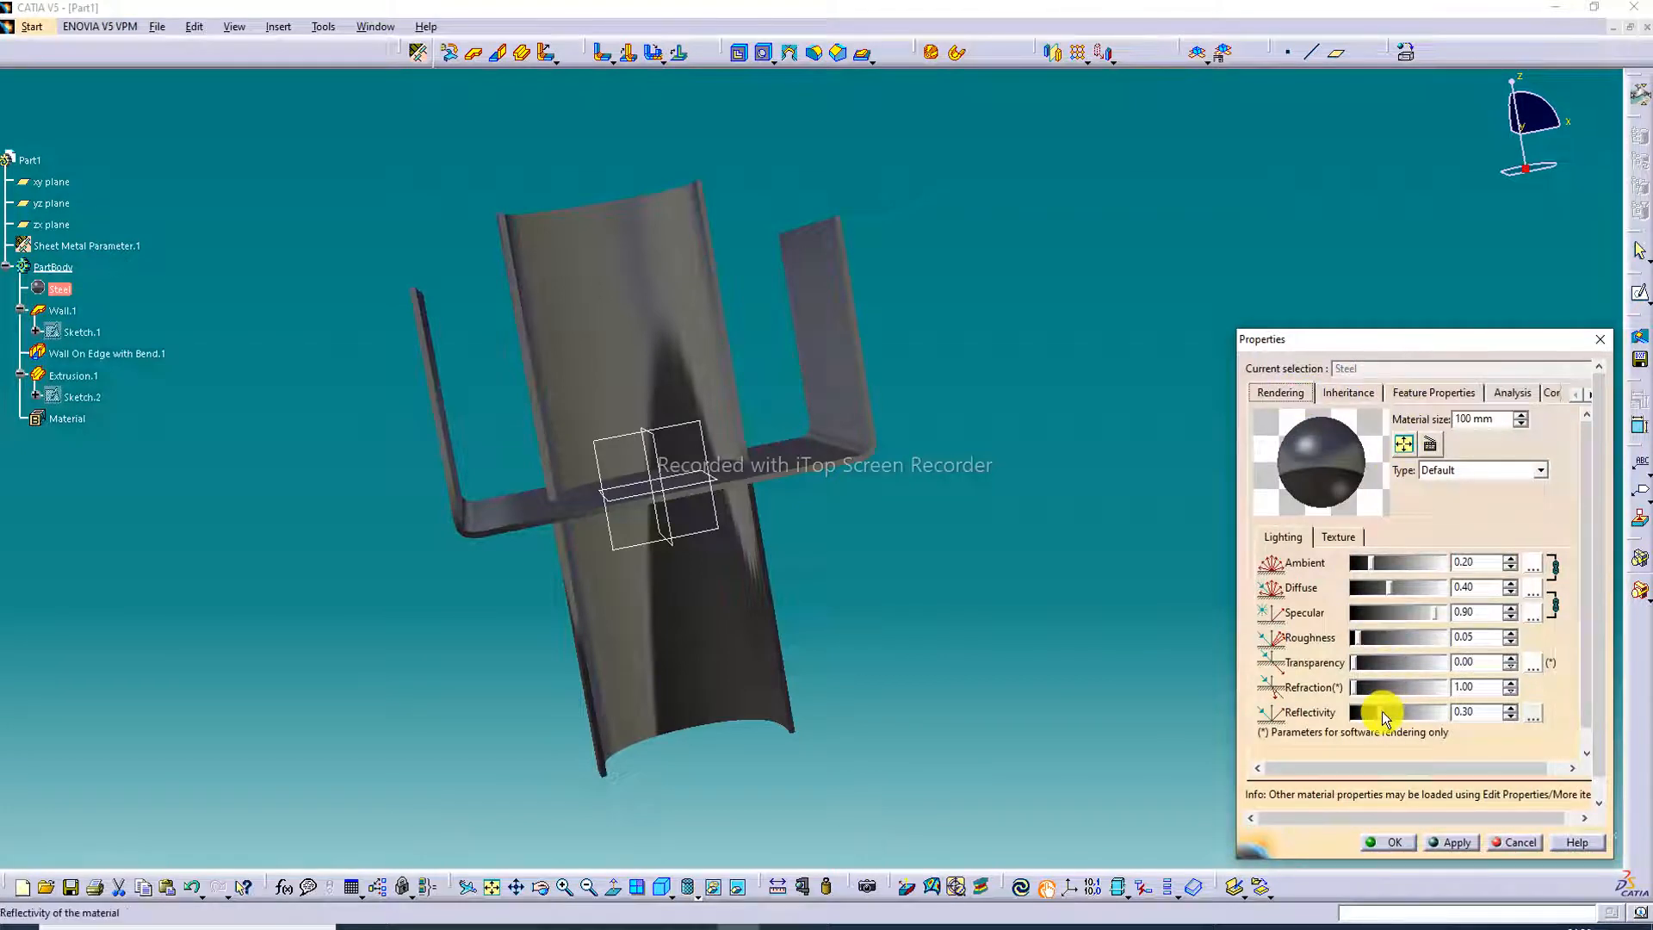
{"action": "left_click_drag", "start_coordinate": [1381, 712], "coordinate": [1441, 719]}
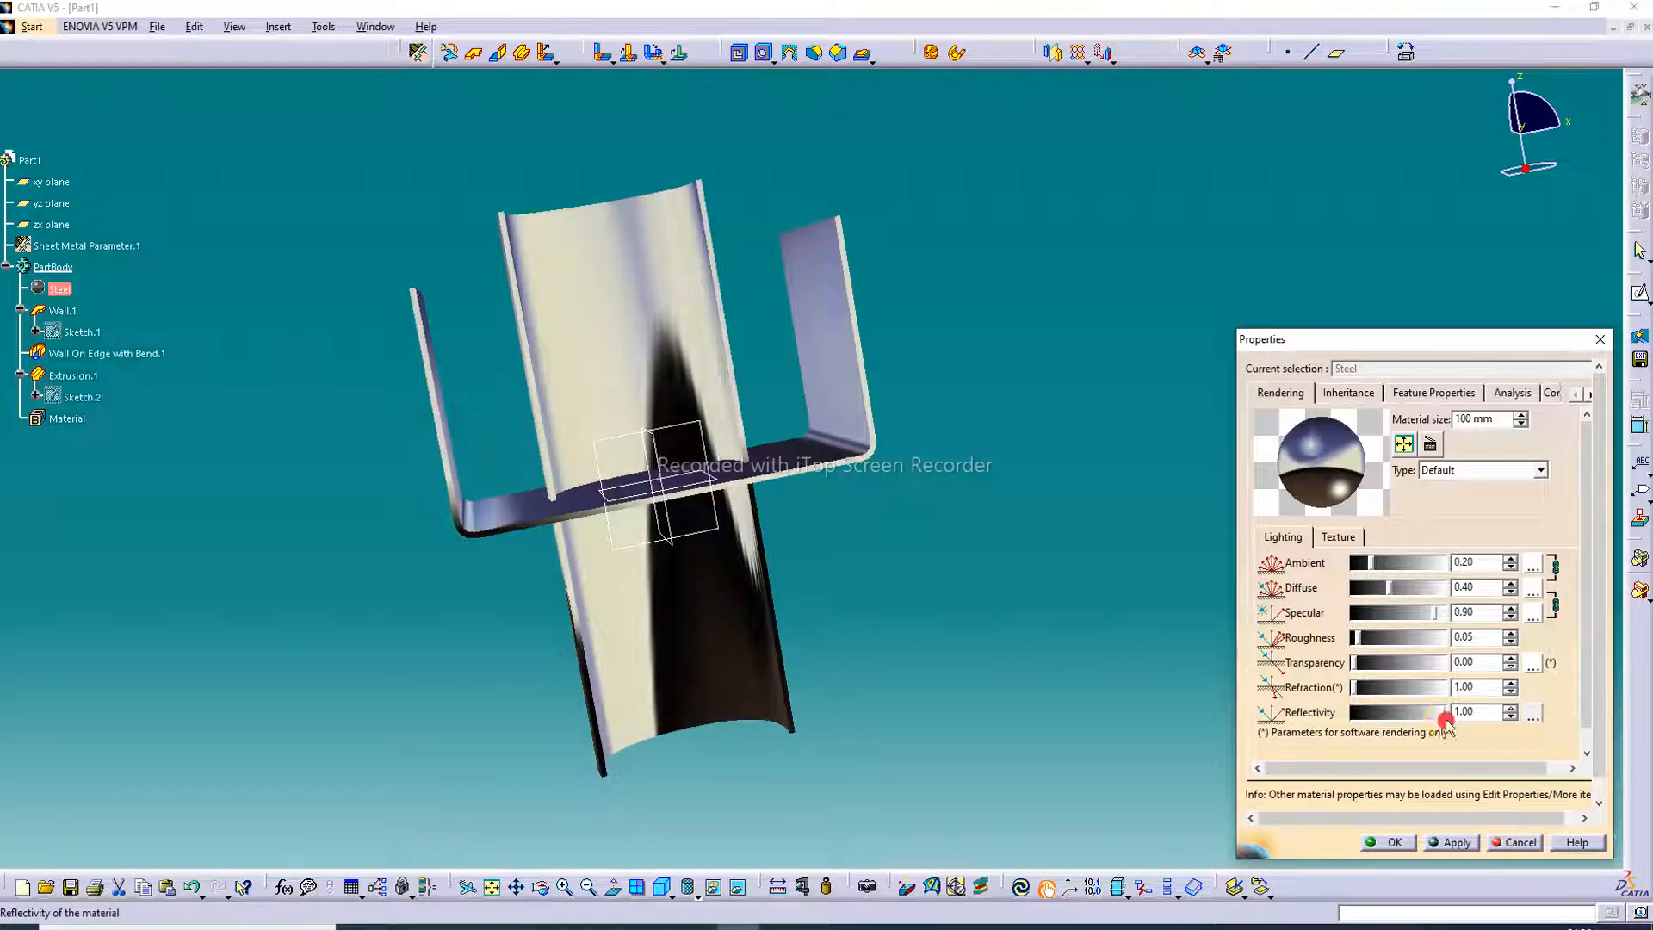
Step: Choose the predefined Big place reflection environment for the Steel material and apply the material properties
{"action": "left_click", "coordinate": [1532, 711]}
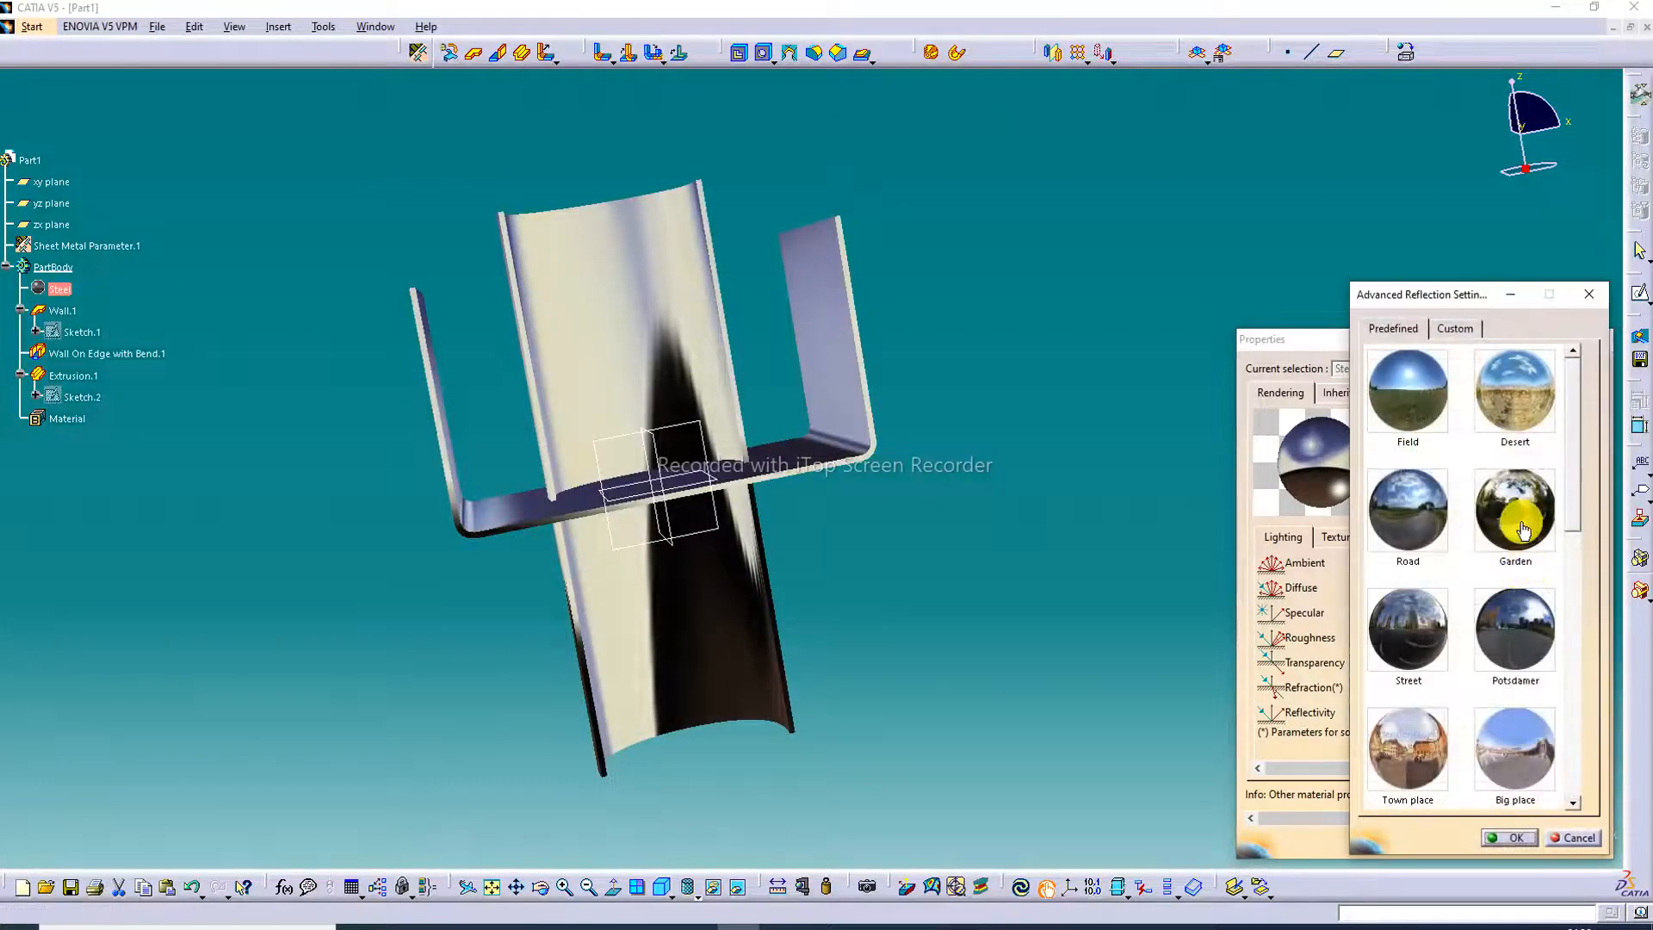
{"action": "scroll", "coordinate": [1507, 555], "scroll_direction": "down", "scroll_amount": 1}
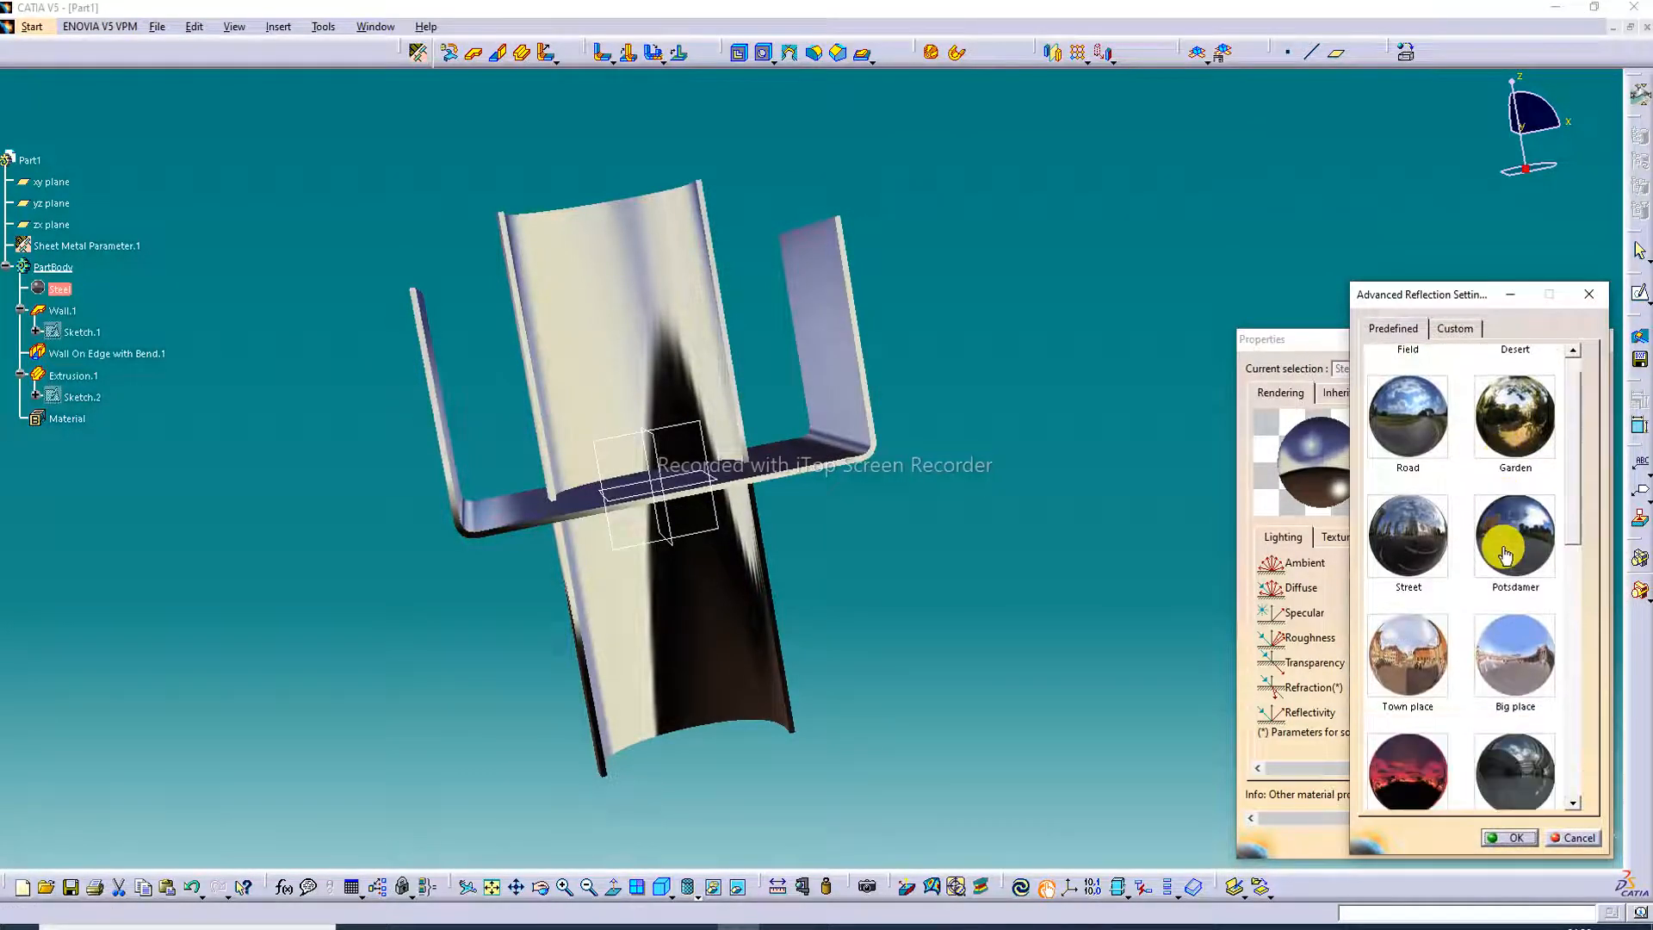
{"action": "left_click", "coordinate": [1512, 633]}
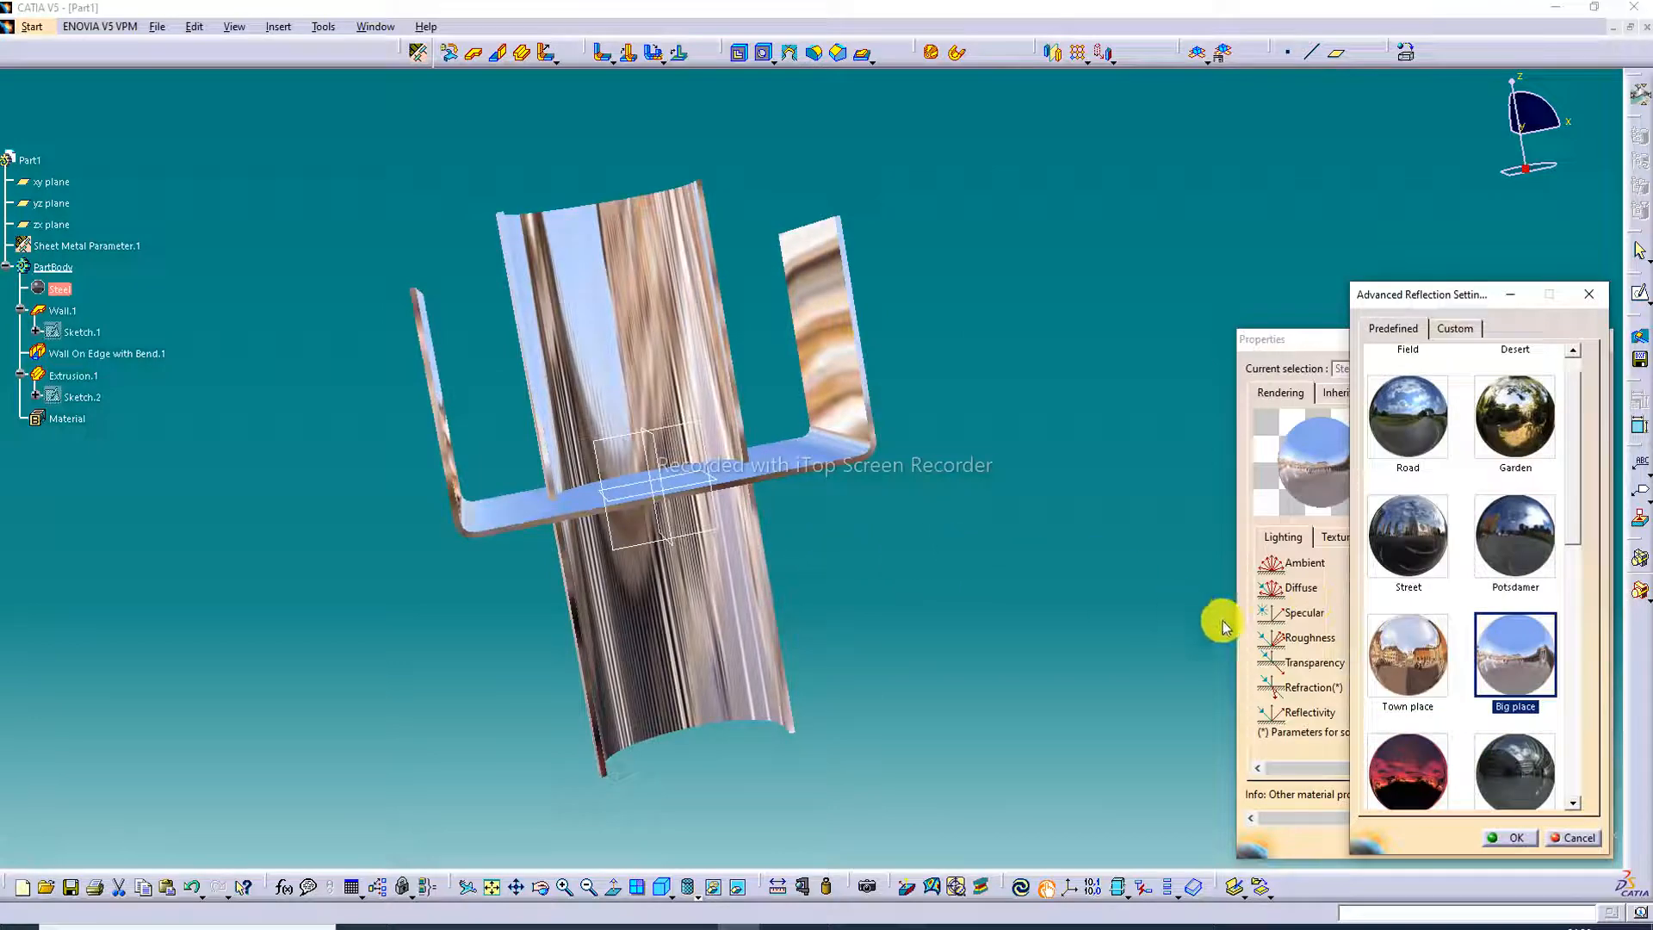
{"action": "left_click", "coordinate": [1524, 840]}
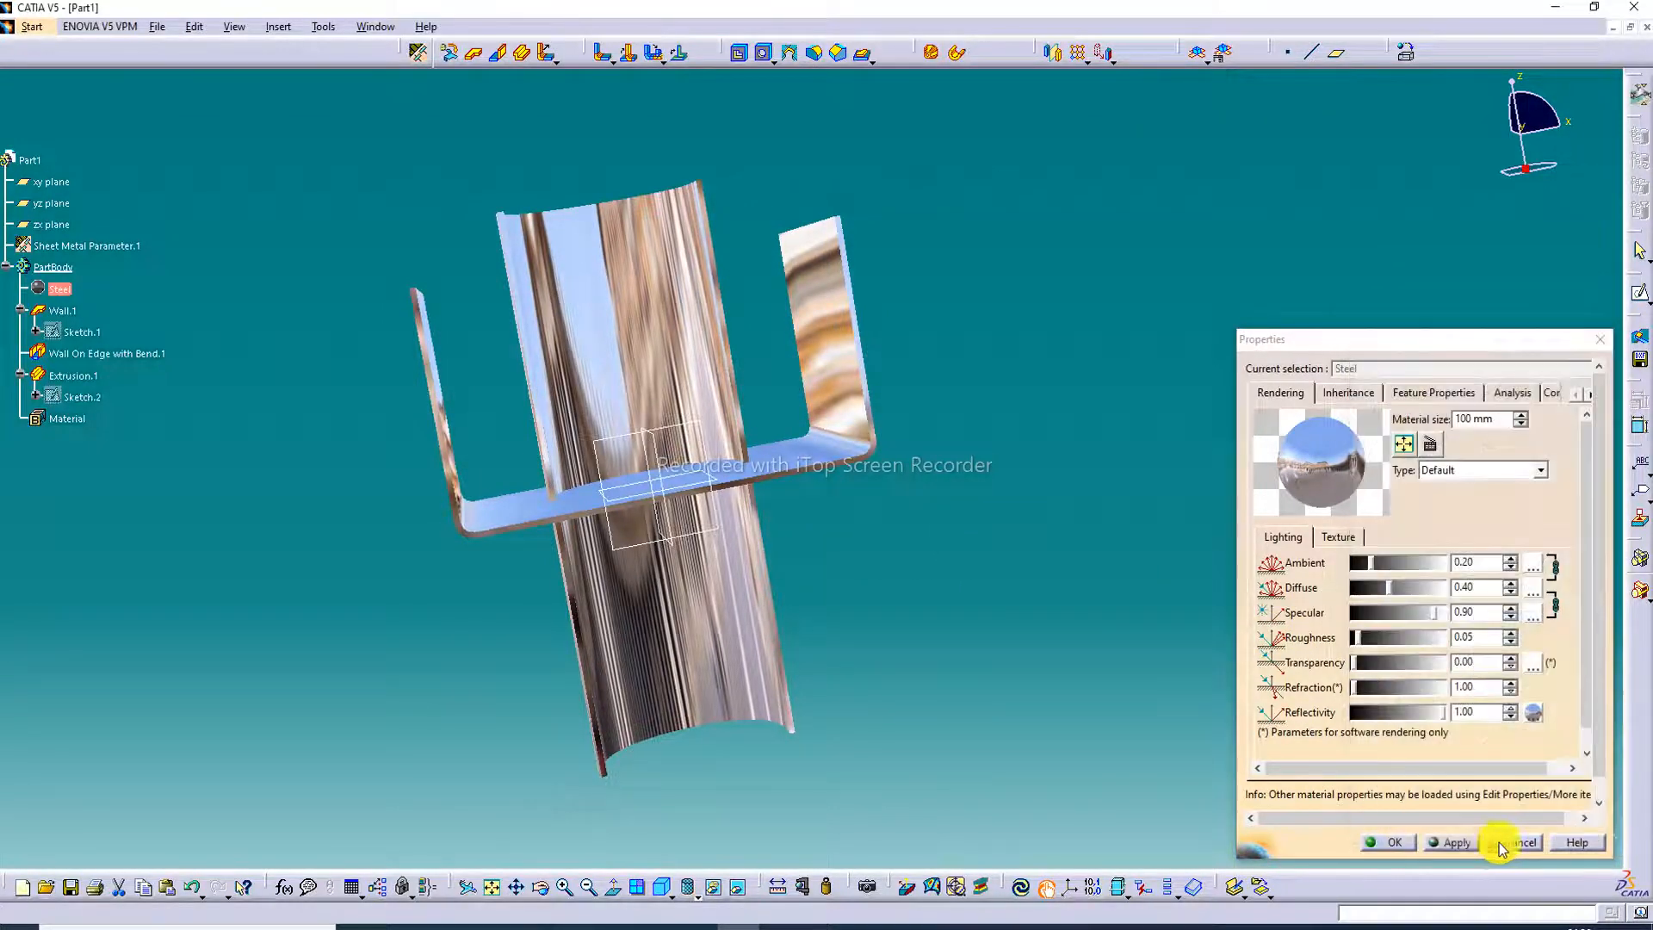
{"action": "left_click", "coordinate": [1452, 842]}
{"action": "left_click", "coordinate": [1412, 842]}
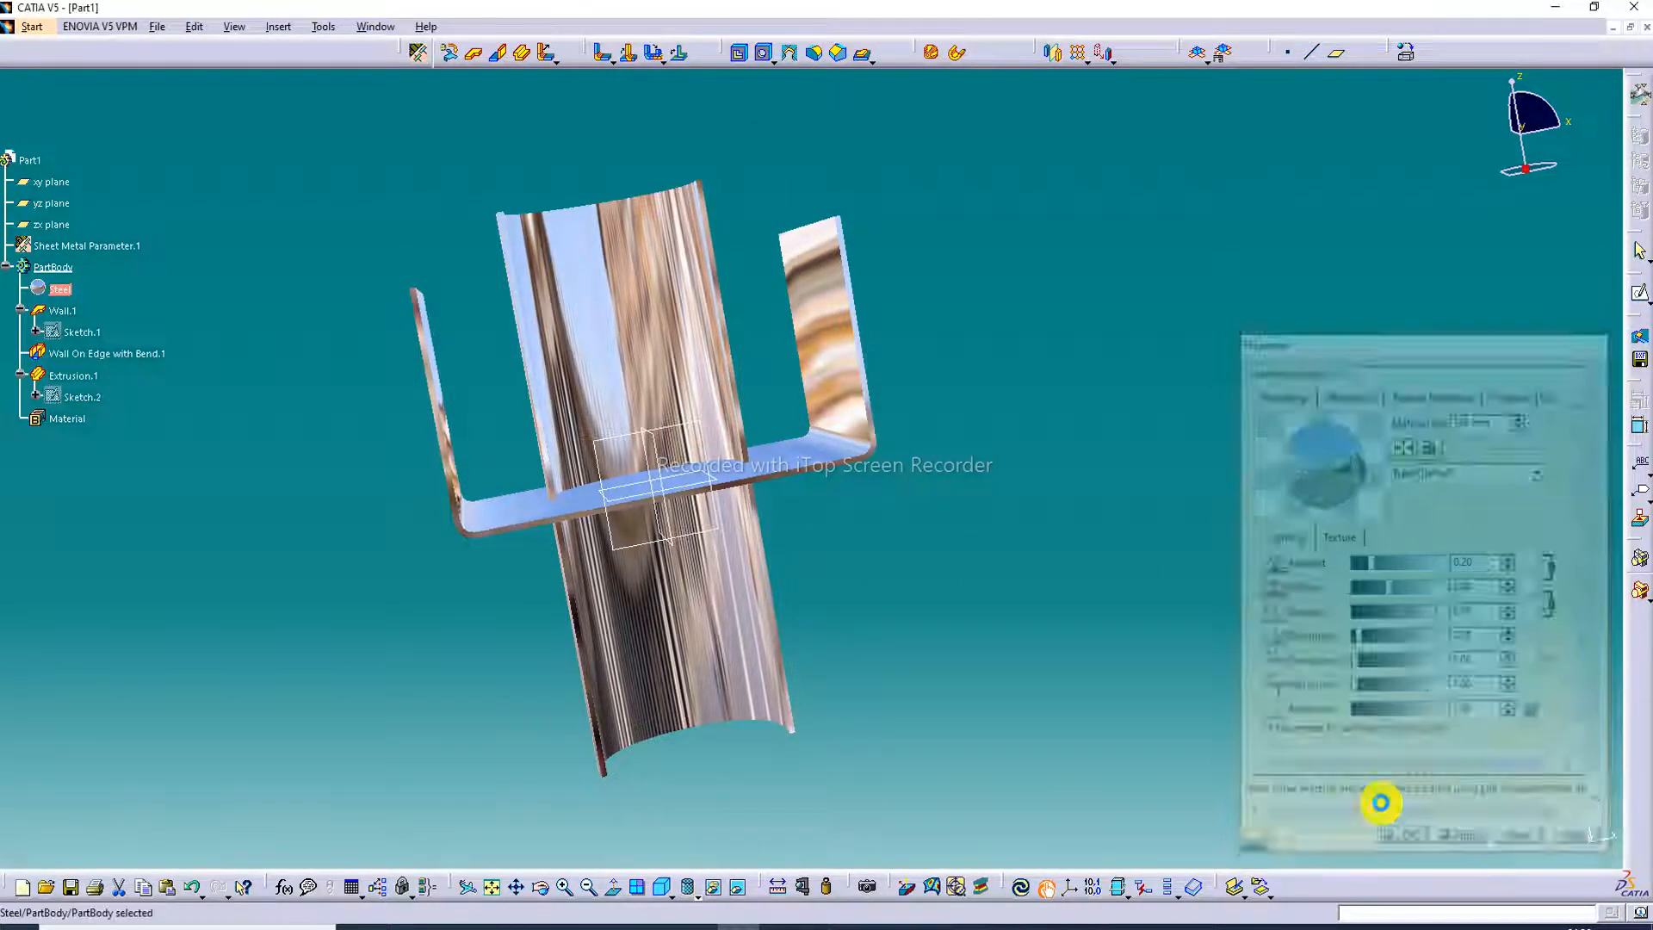
Step: Examine the finished reflective steel part, including its side walls and curved wall, from an isometric view and other angles
{"action": "middle_click_drag", "start_coordinate": [768, 343], "coordinate": [657, 373]}
{"action": "middle_click_drag", "start_coordinate": [685, 277], "coordinate": [913, 191]}
{"action": "left_click", "coordinate": [658, 892]}
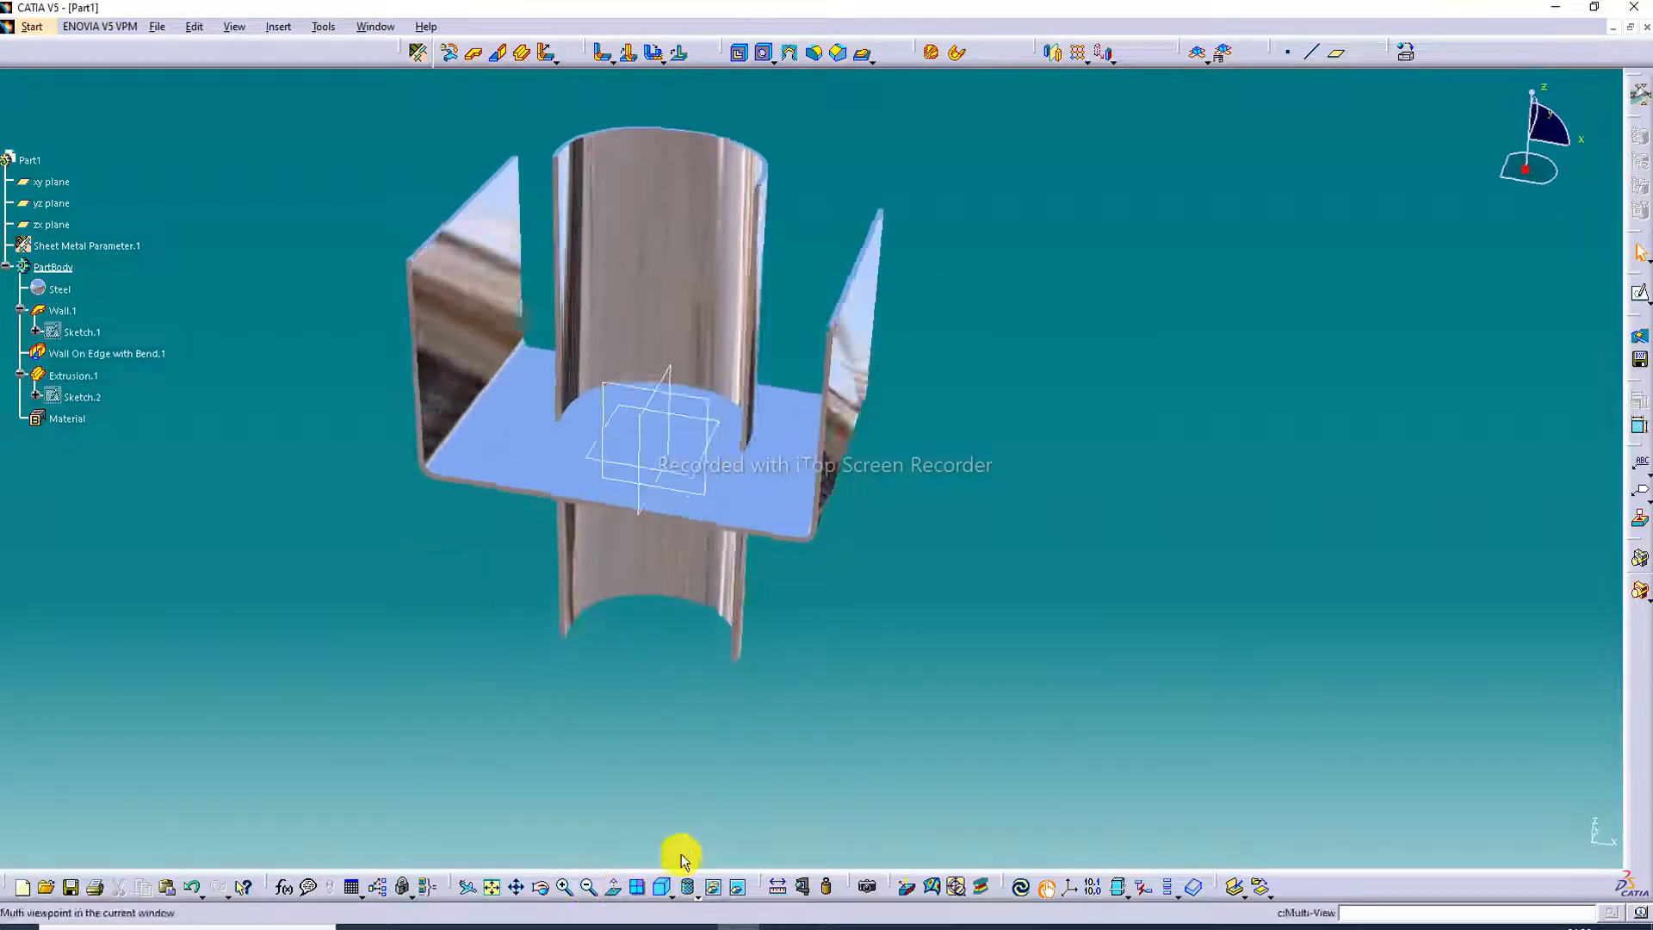
{"action": "left_click", "coordinate": [494, 887]}
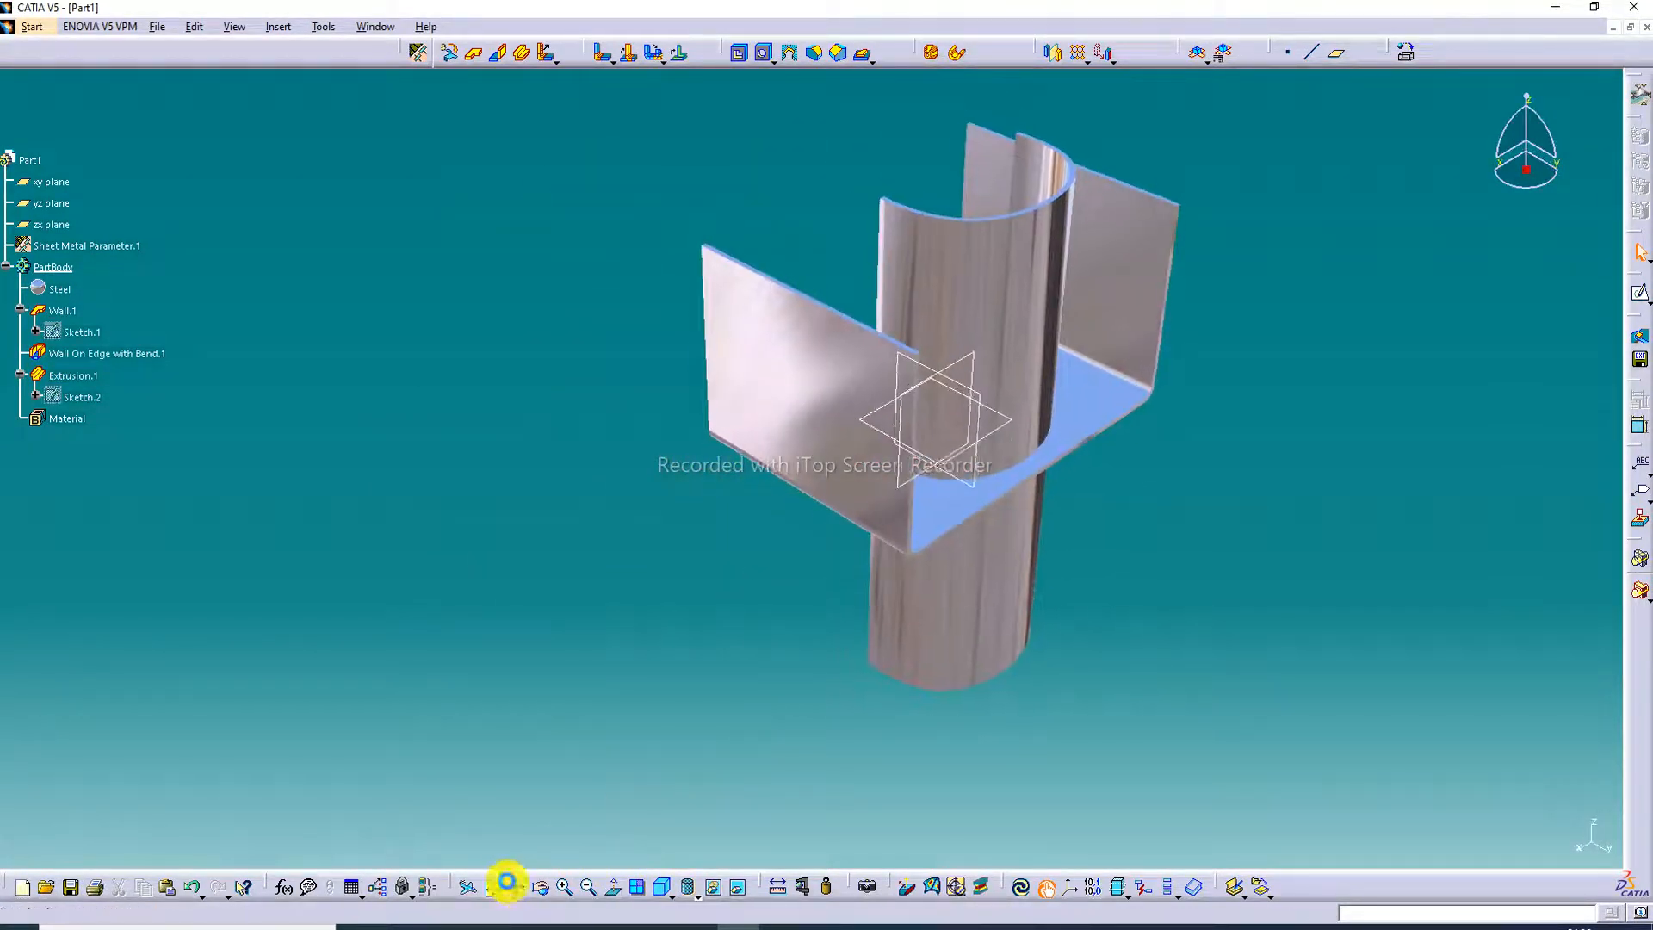
{"action": "left_click", "coordinate": [565, 887]}
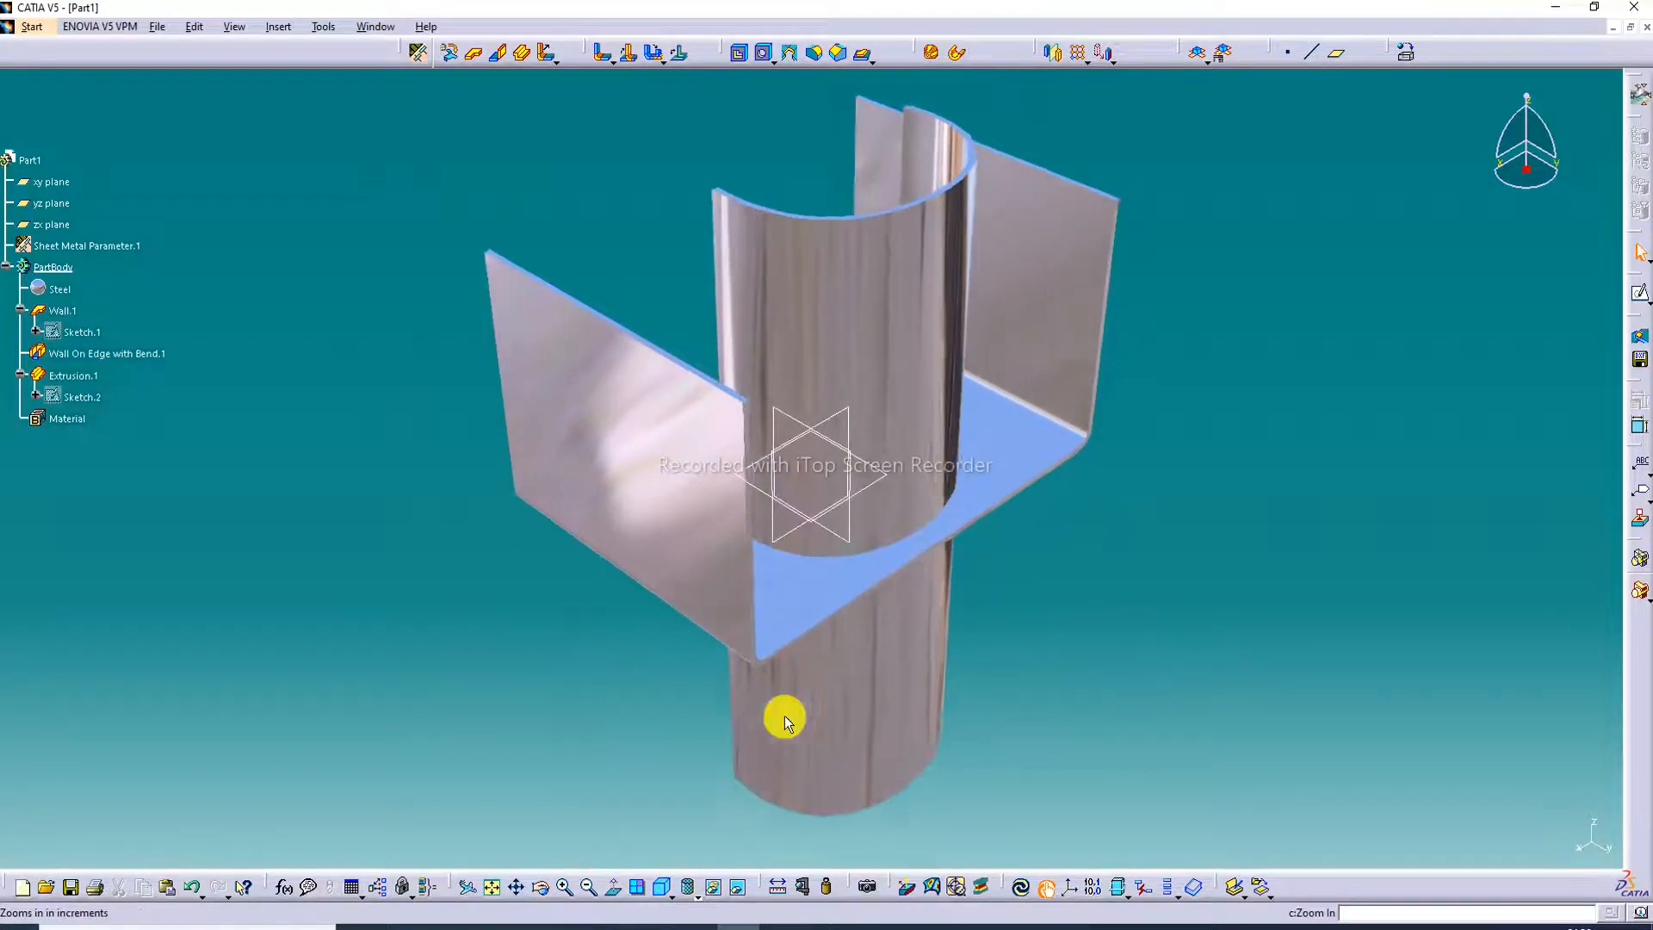
{"action": "left_click", "coordinate": [589, 888]}
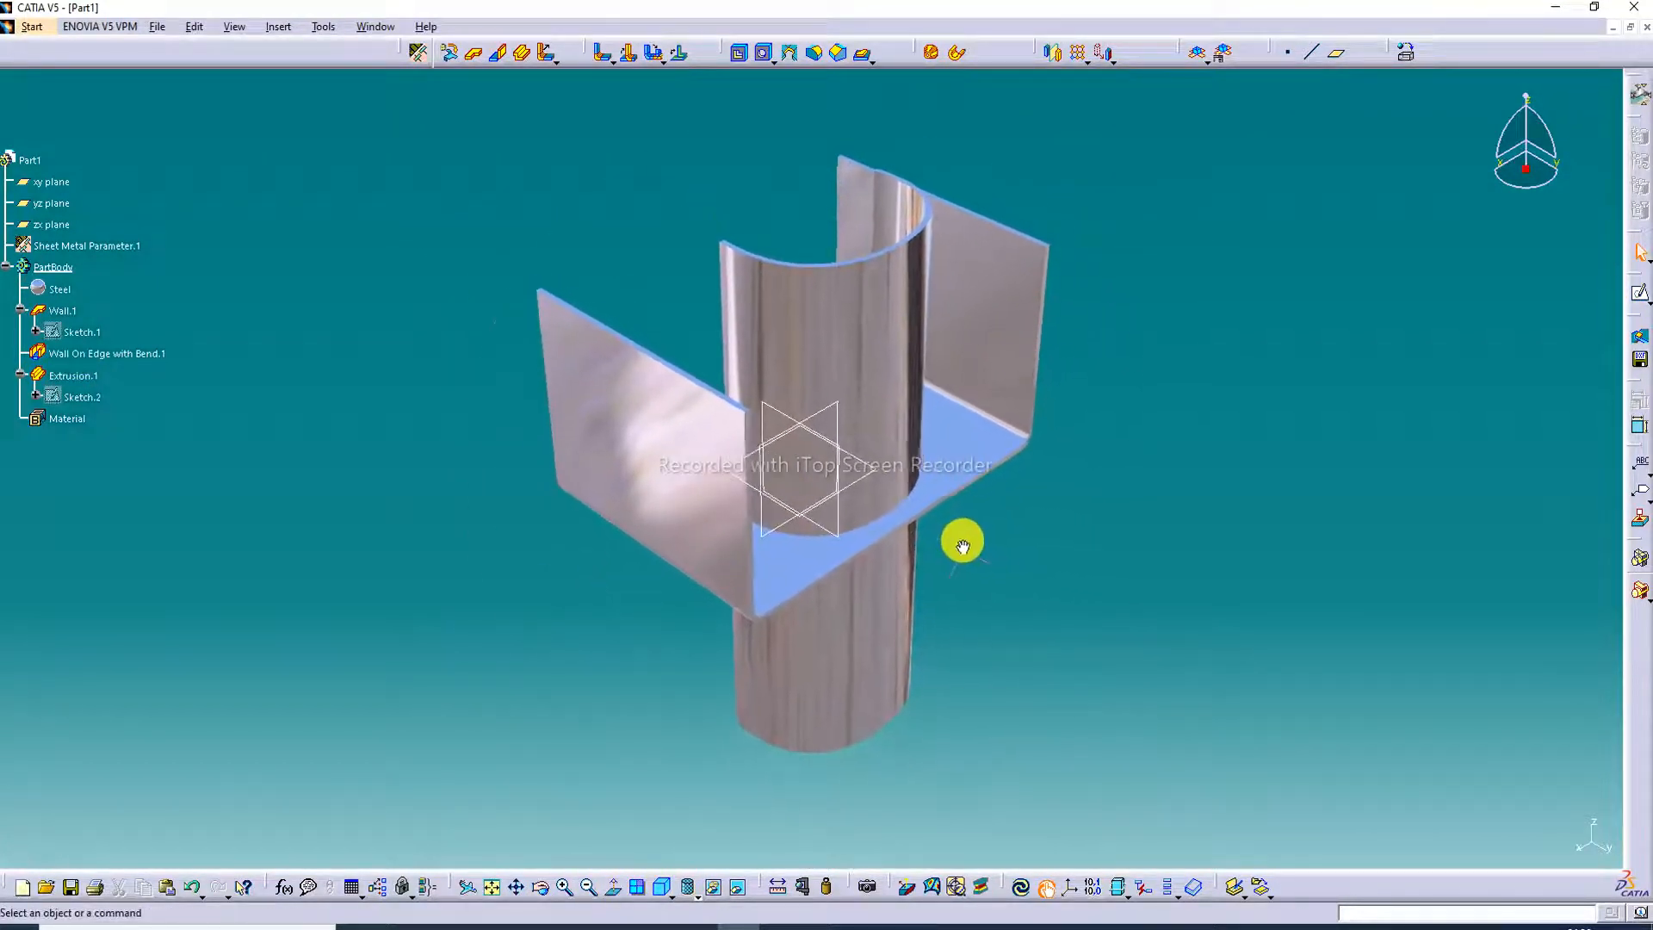
{"action": "middle_click_drag", "start_coordinate": [962, 545], "coordinate": [895, 456]}
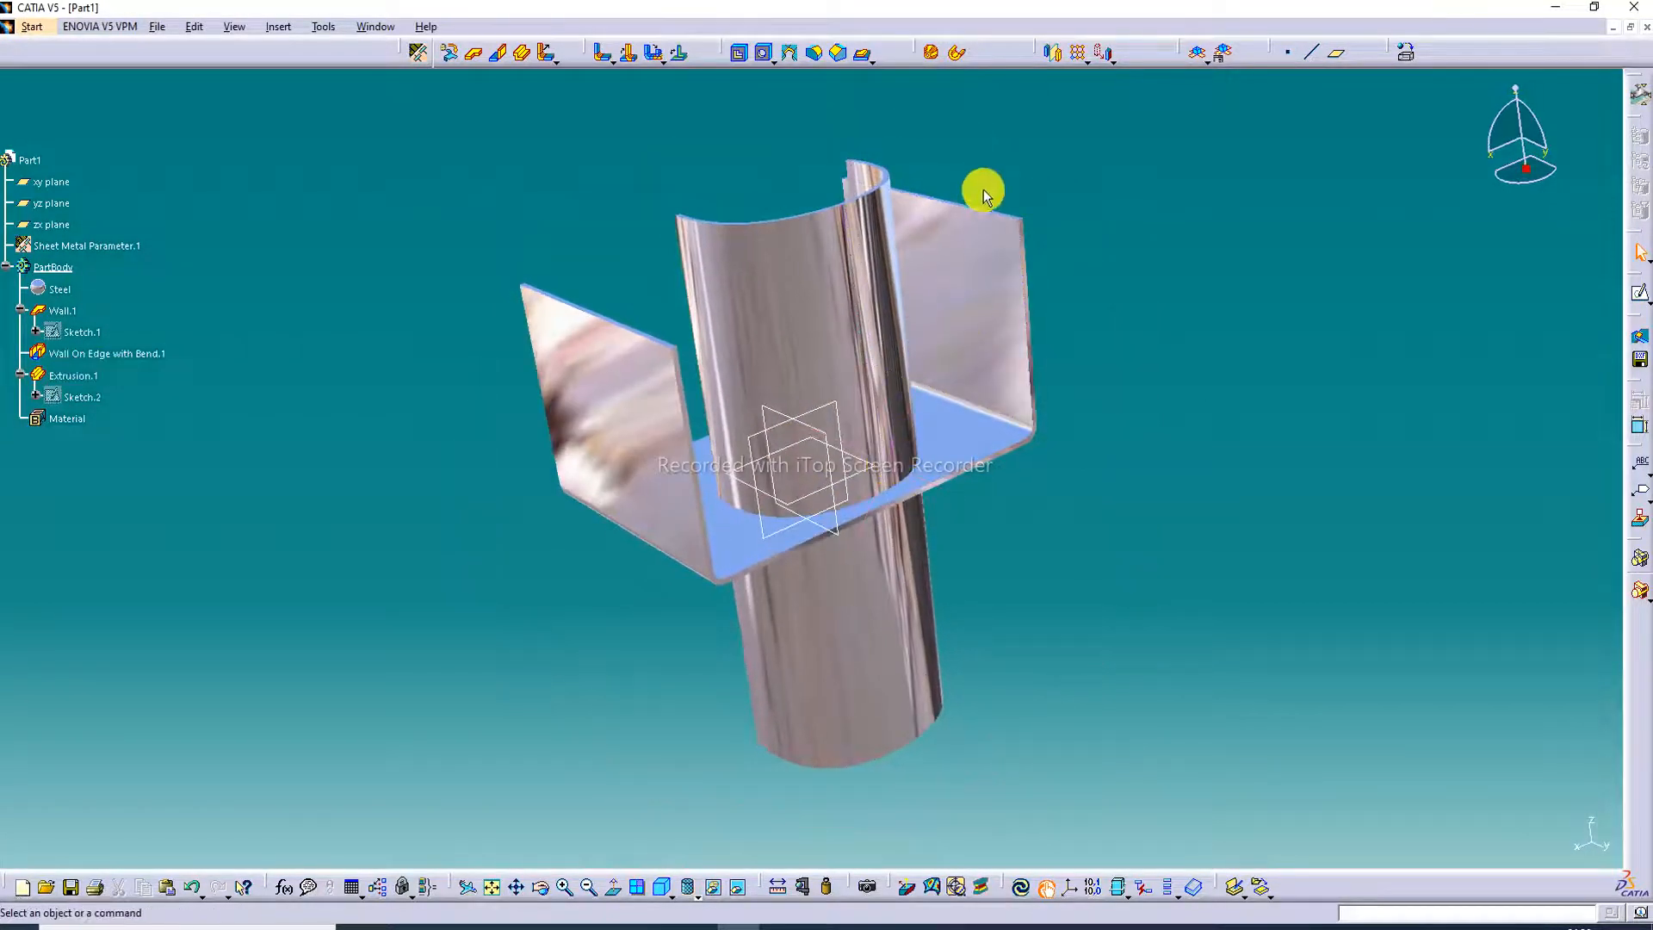
{"action": "middle_click_drag", "start_coordinate": [960, 232], "coordinate": [953, 232]}
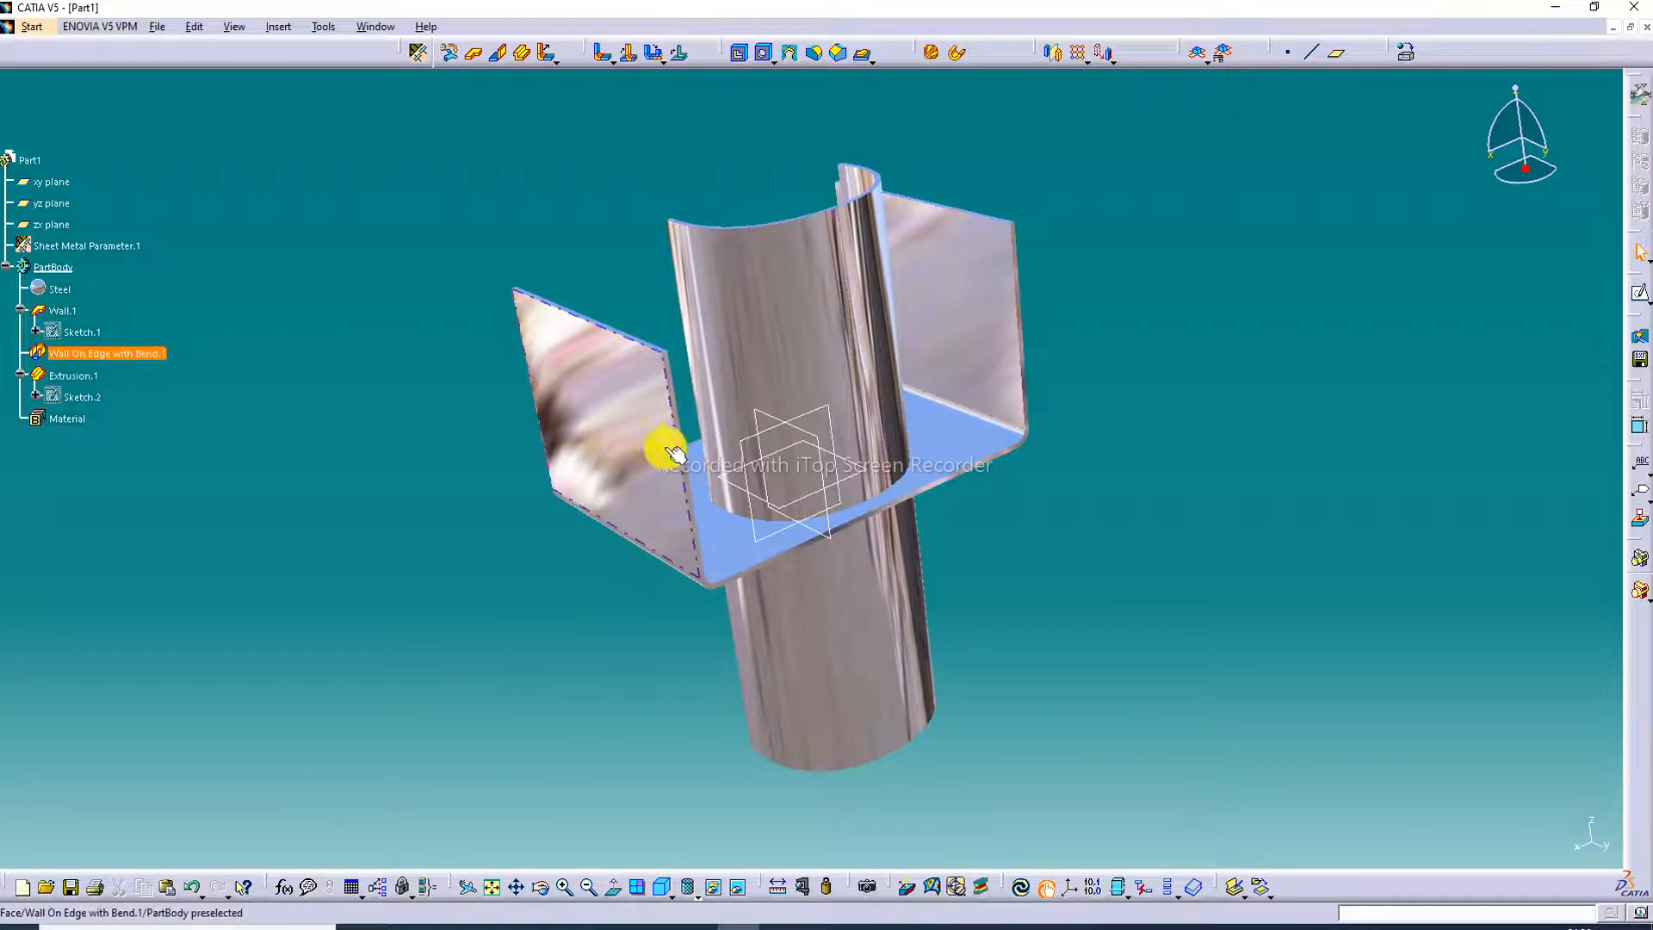
{"action": "scroll", "coordinate": [482, 580], "scroll_direction": "down", "scroll_amount": 1}
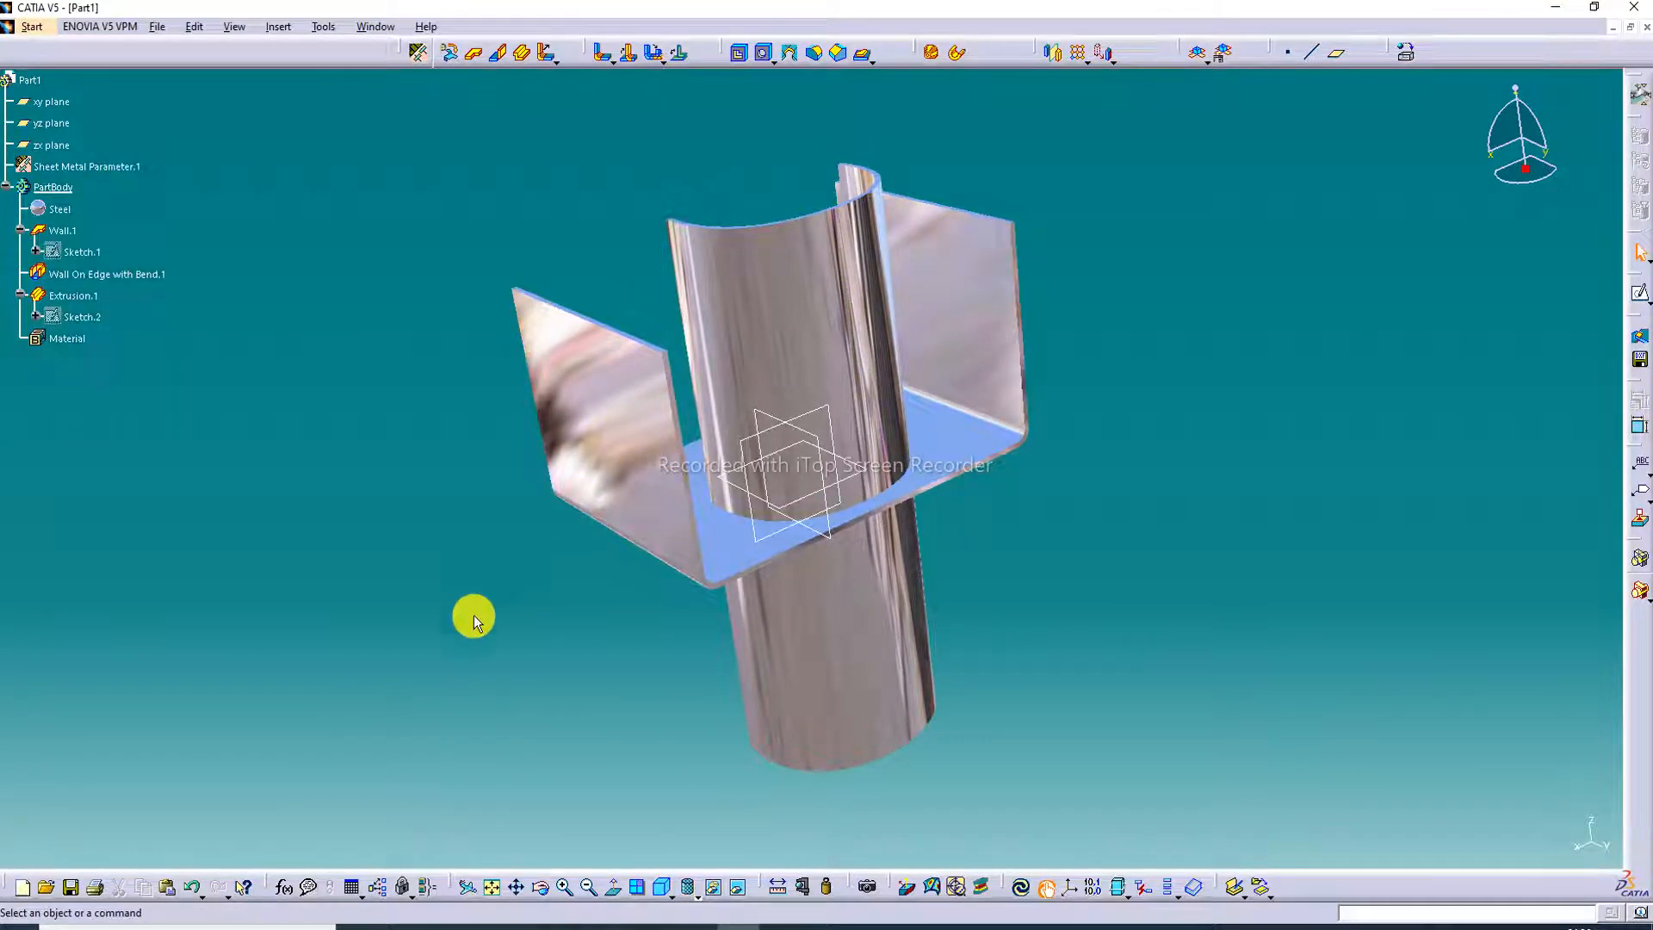
{"action": "left_click", "coordinate": [498, 887]}
{"action": "left_click", "coordinate": [565, 888]}
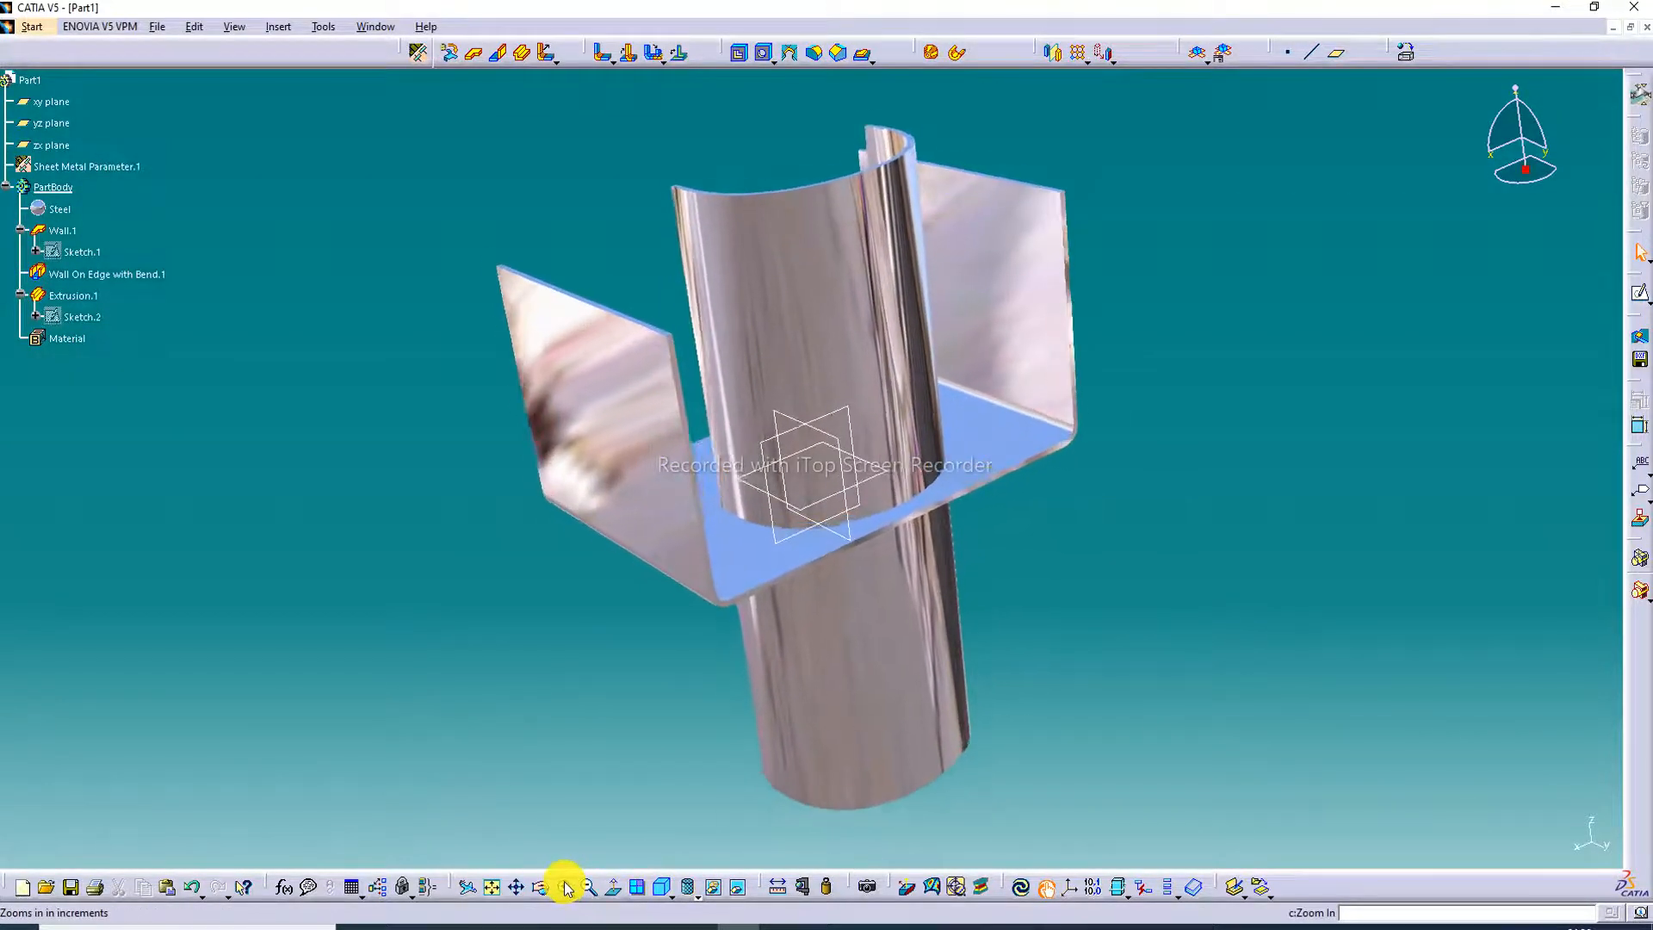
Step: Inspect the whole reflective steel part from above, below and the open ends of the curved wall
{"action": "middle_click_drag", "start_coordinate": [861, 602], "coordinate": [671, 586]}
{"action": "left_click", "coordinate": [666, 885]}
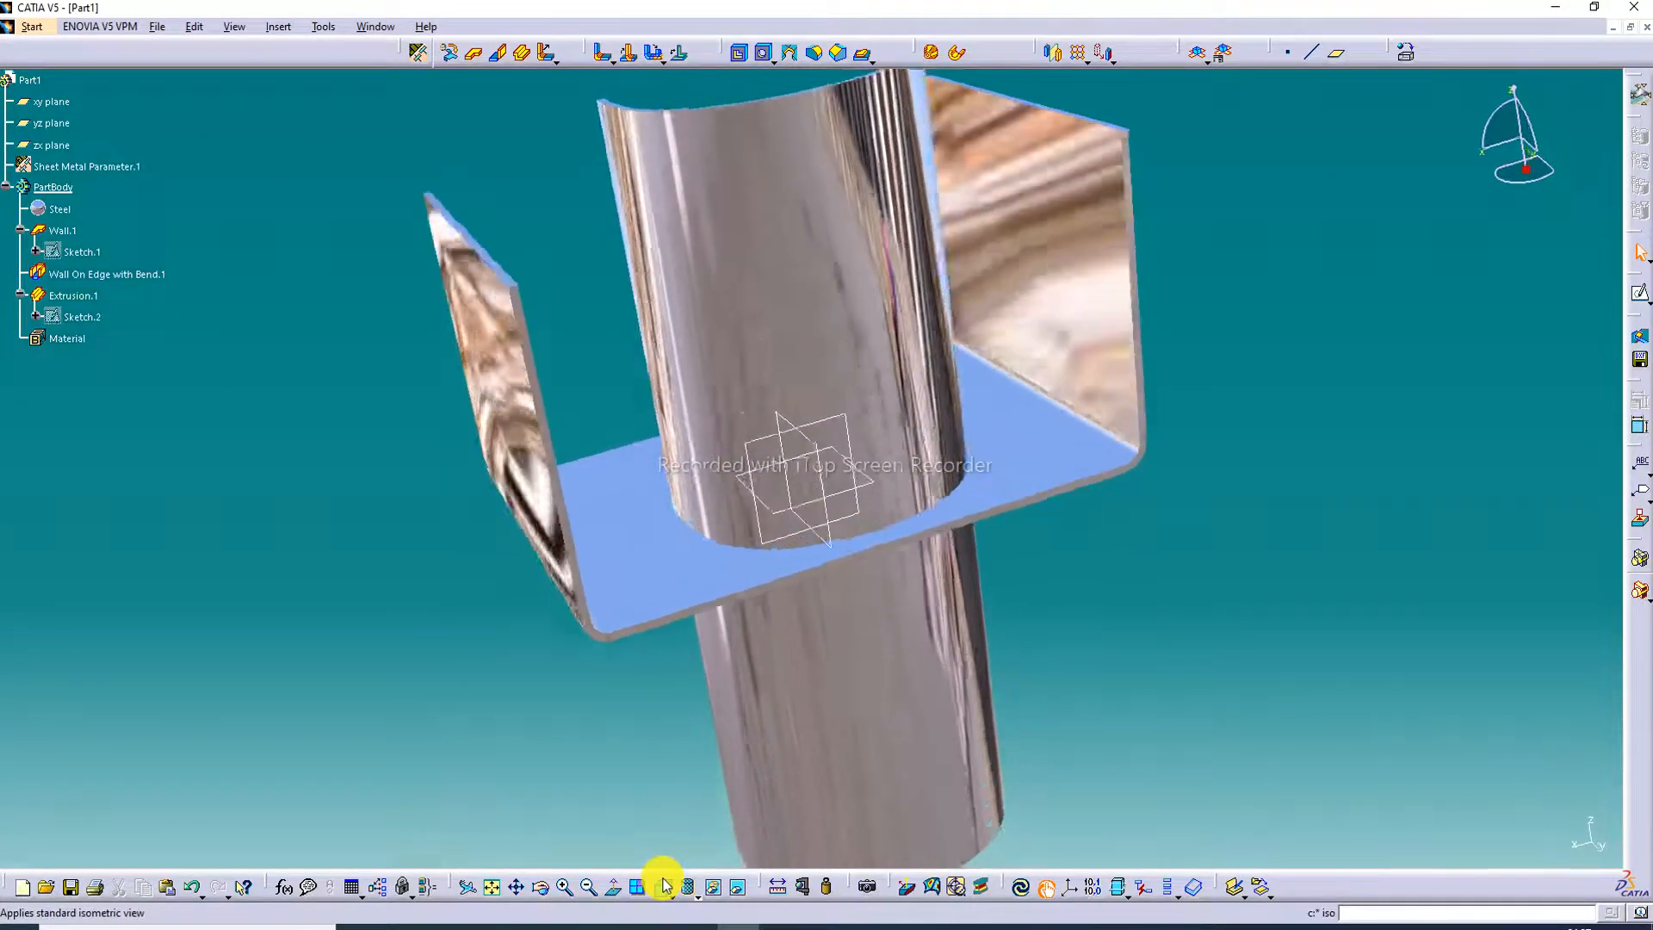
{"action": "left_click", "coordinate": [492, 885]}
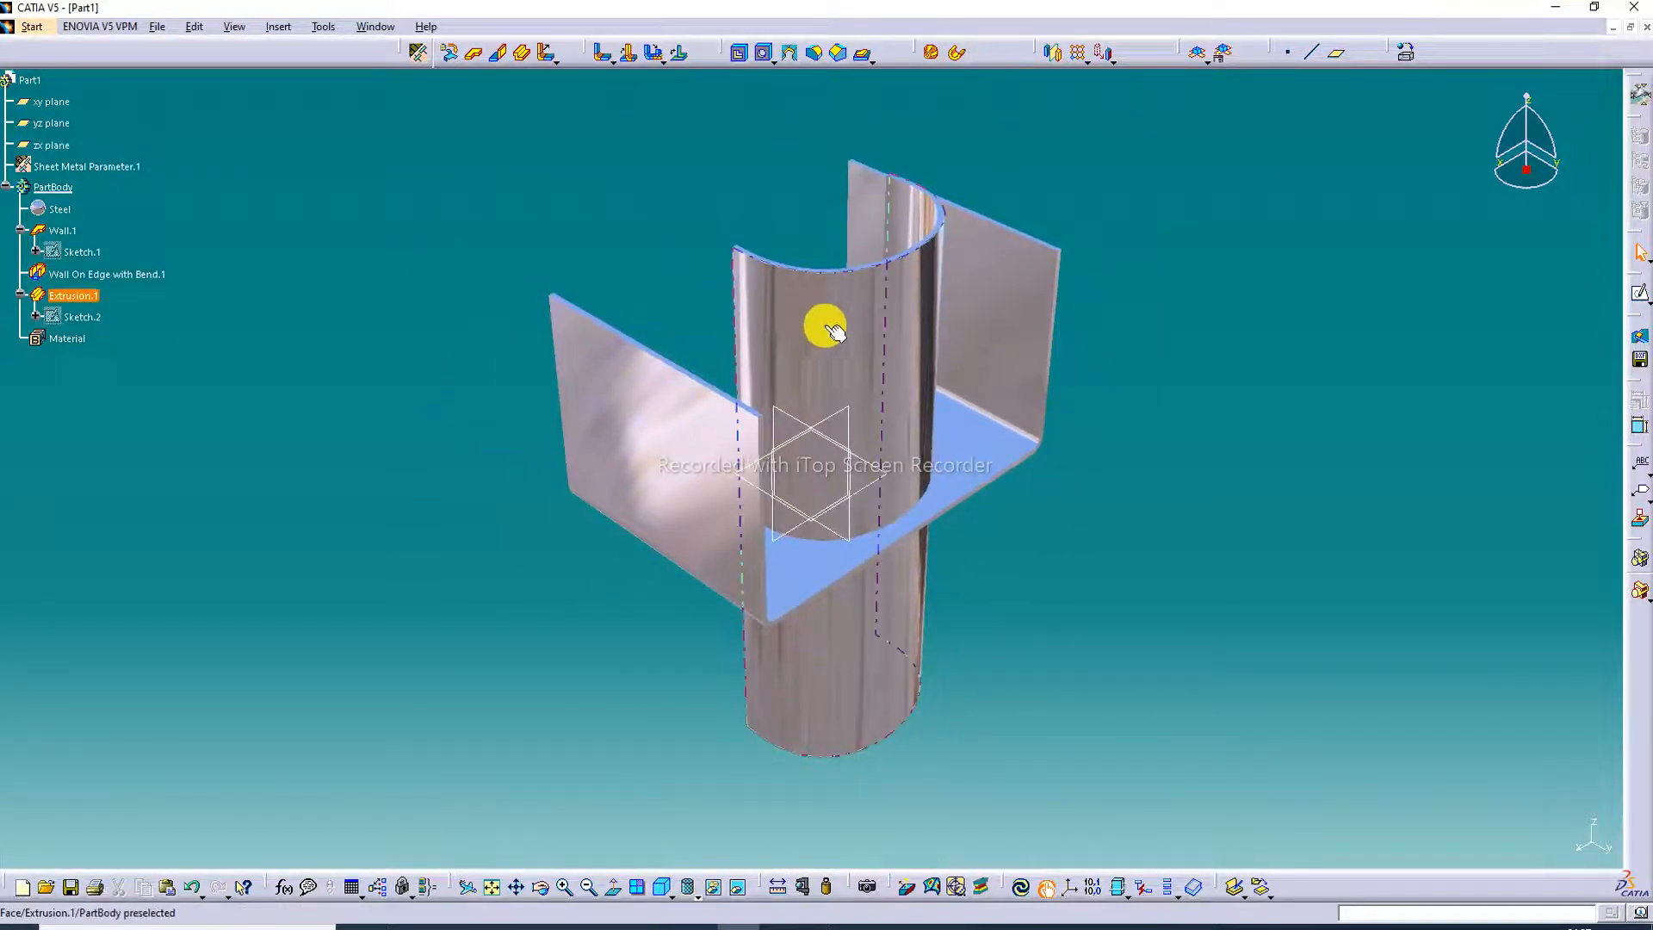
{"action": "middle_click_drag", "start_coordinate": [832, 330], "coordinate": [1132, 628]}
{"action": "middle_click_drag", "start_coordinate": [773, 644], "coordinate": [379, 292]}
{"action": "middle_click_drag", "start_coordinate": [1111, 248], "coordinate": [1083, 433]}
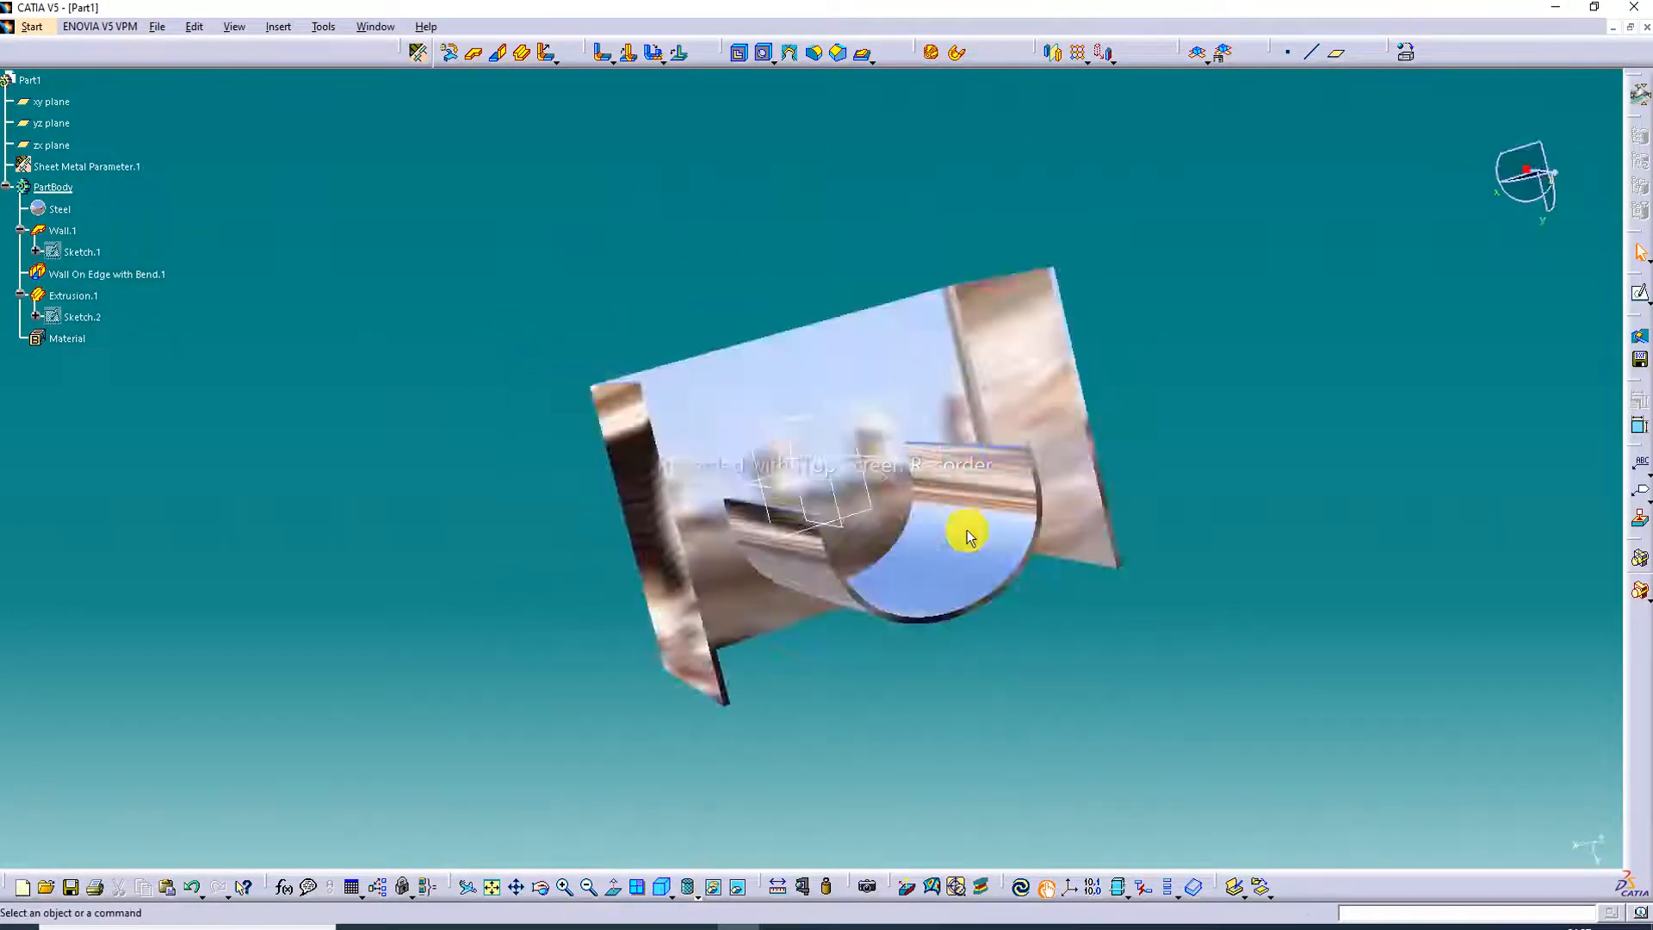
{"action": "middle_click_drag", "start_coordinate": [1086, 436], "coordinate": [896, 400]}
{"action": "middle_click_drag", "start_coordinate": [682, 216], "coordinate": [865, 493]}
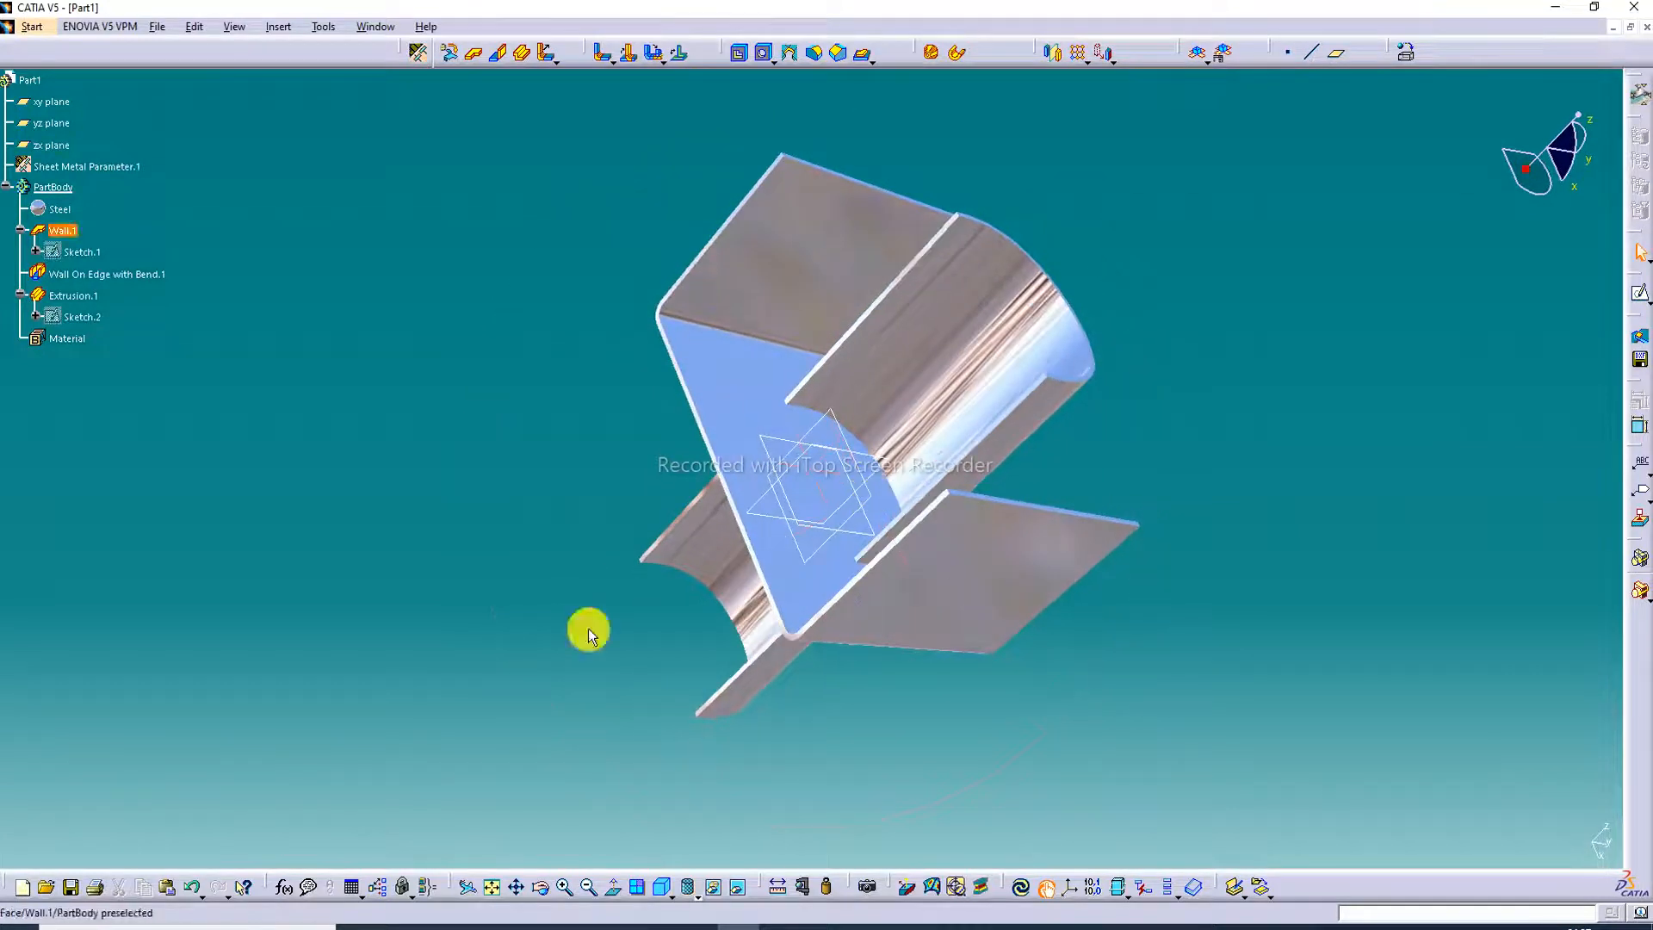
{"action": "left_click", "coordinate": [491, 887]}
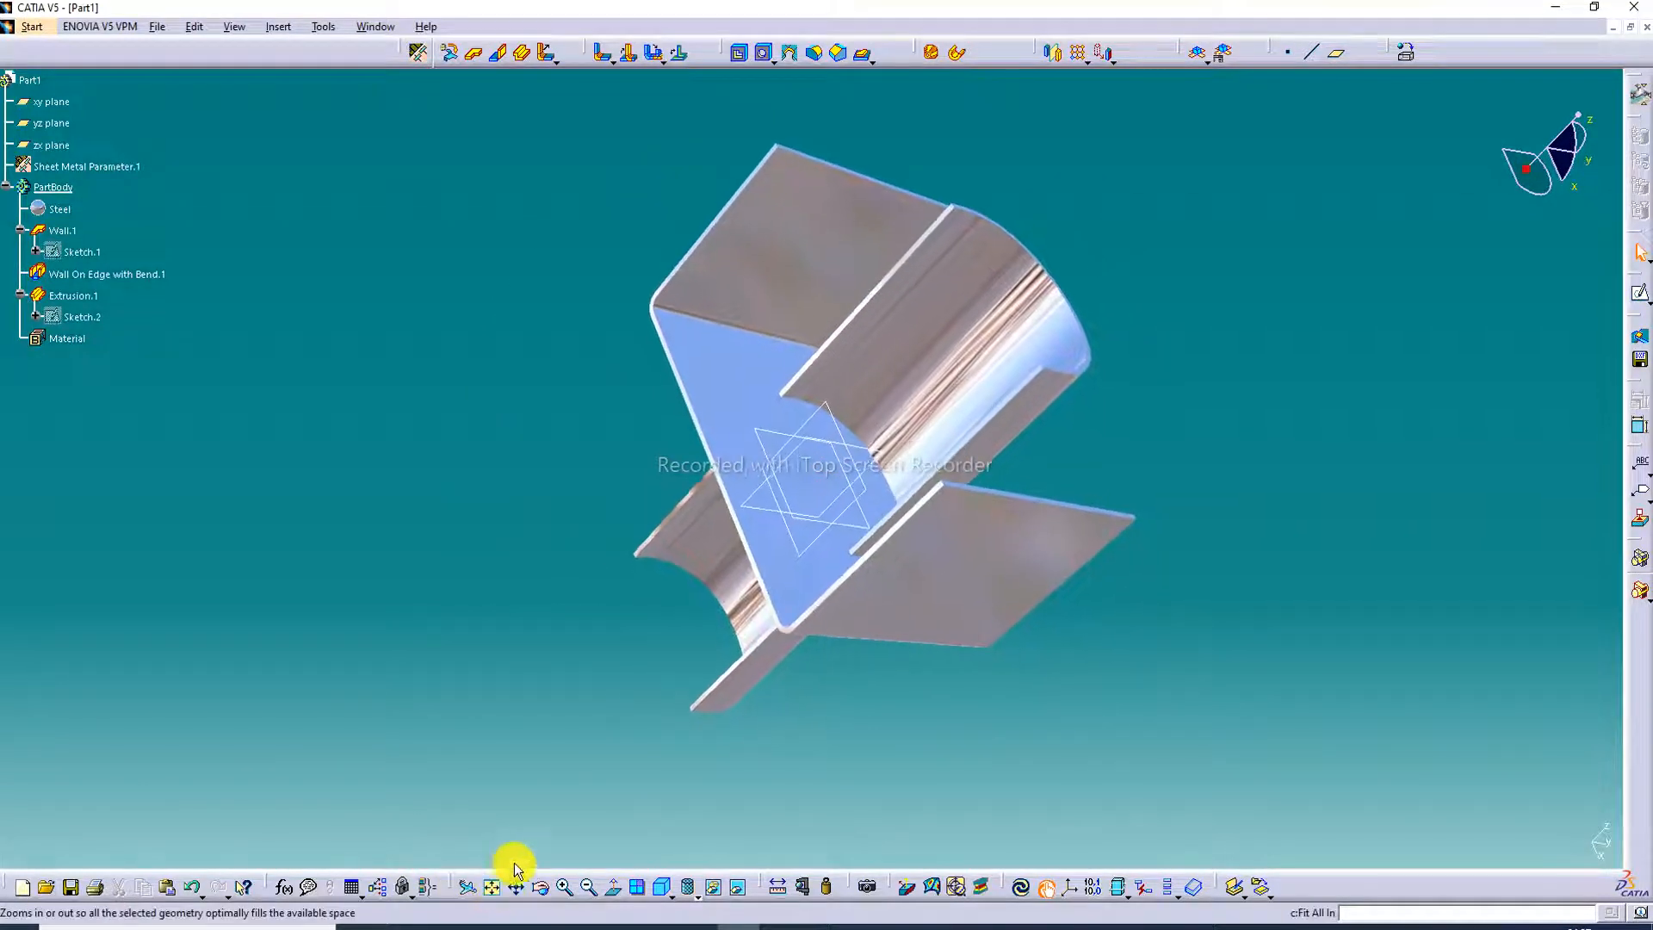
Step: Examine the bends and the curved wall's passage through the base up close, finishing with the whole part in isometric view
{"action": "left_click", "coordinate": [564, 880]}
{"action": "middle_click_drag", "start_coordinate": [851, 484], "coordinate": [1104, 211]}
{"action": "middle_click_drag", "start_coordinate": [1016, 482], "coordinate": [1093, 127]}
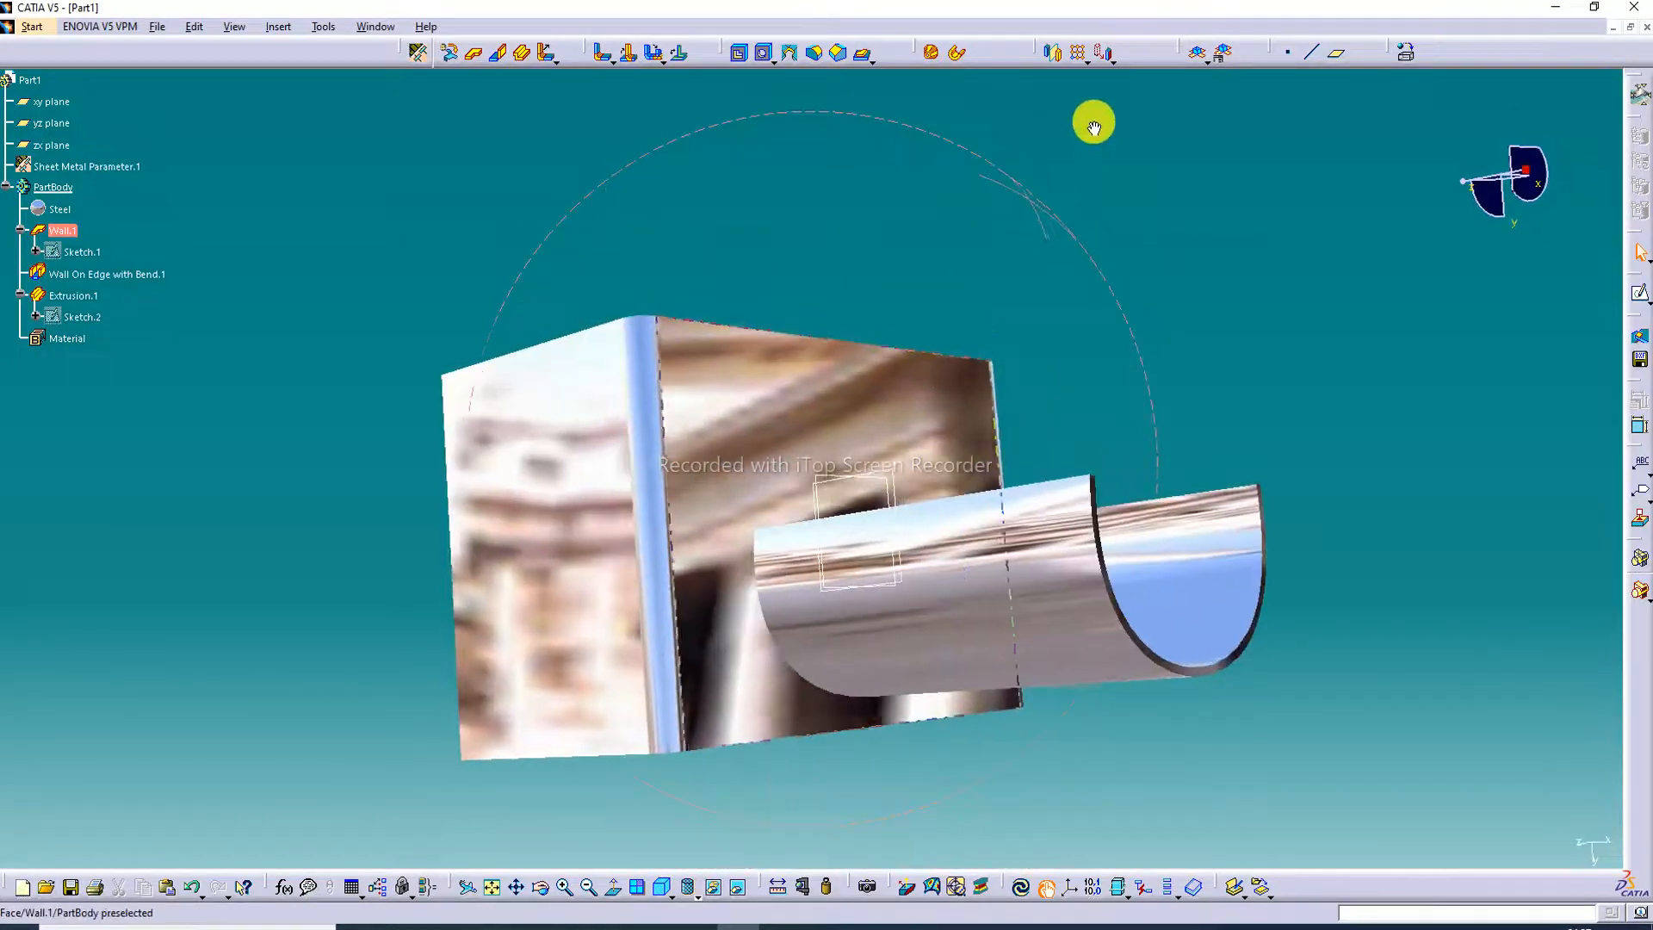
{"action": "middle_click_drag", "start_coordinate": [978, 376], "coordinate": [842, 509]}
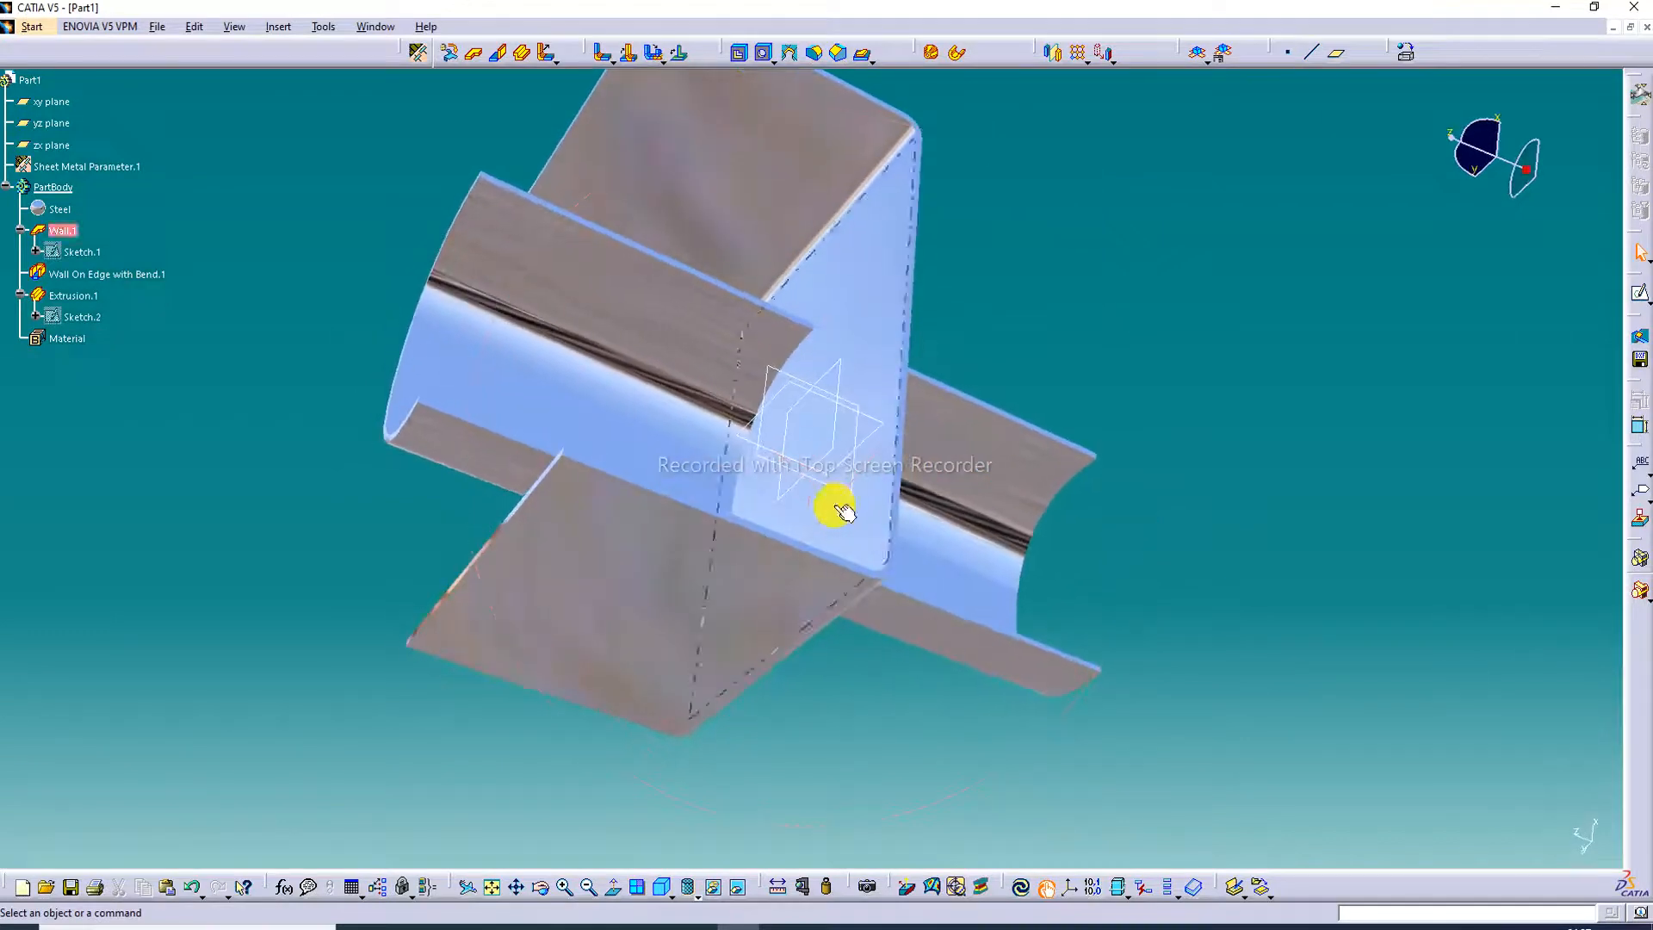
{"action": "left_click", "coordinate": [676, 880]}
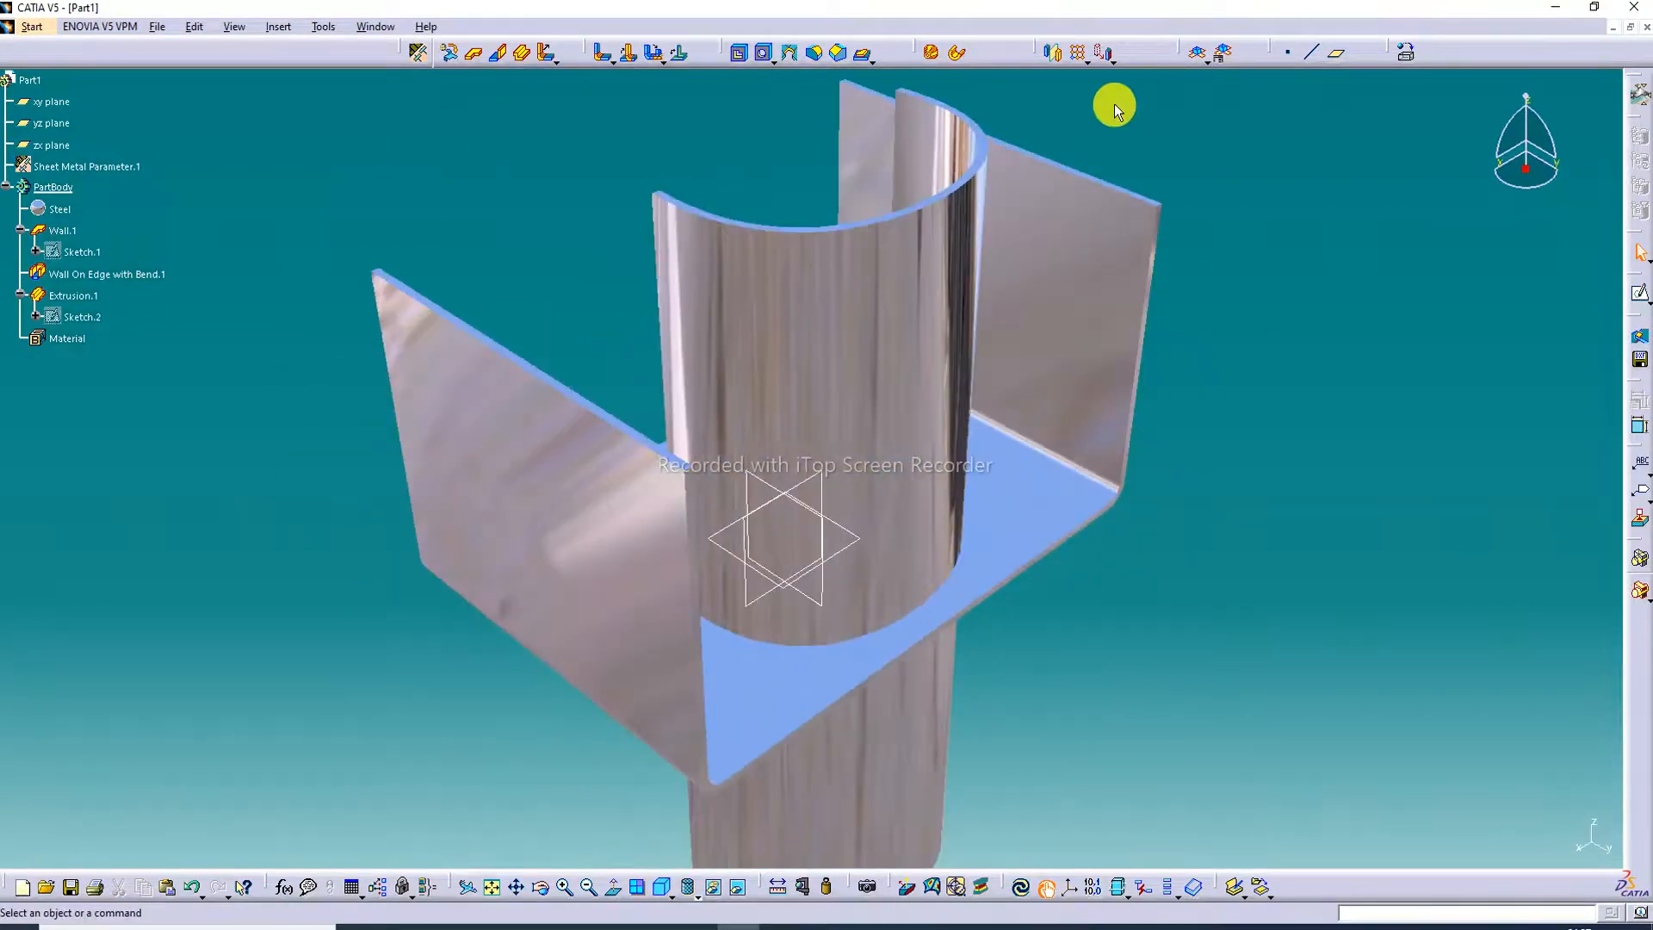
{"action": "middle_click_drag", "start_coordinate": [1211, 216], "coordinate": [1212, 234]}
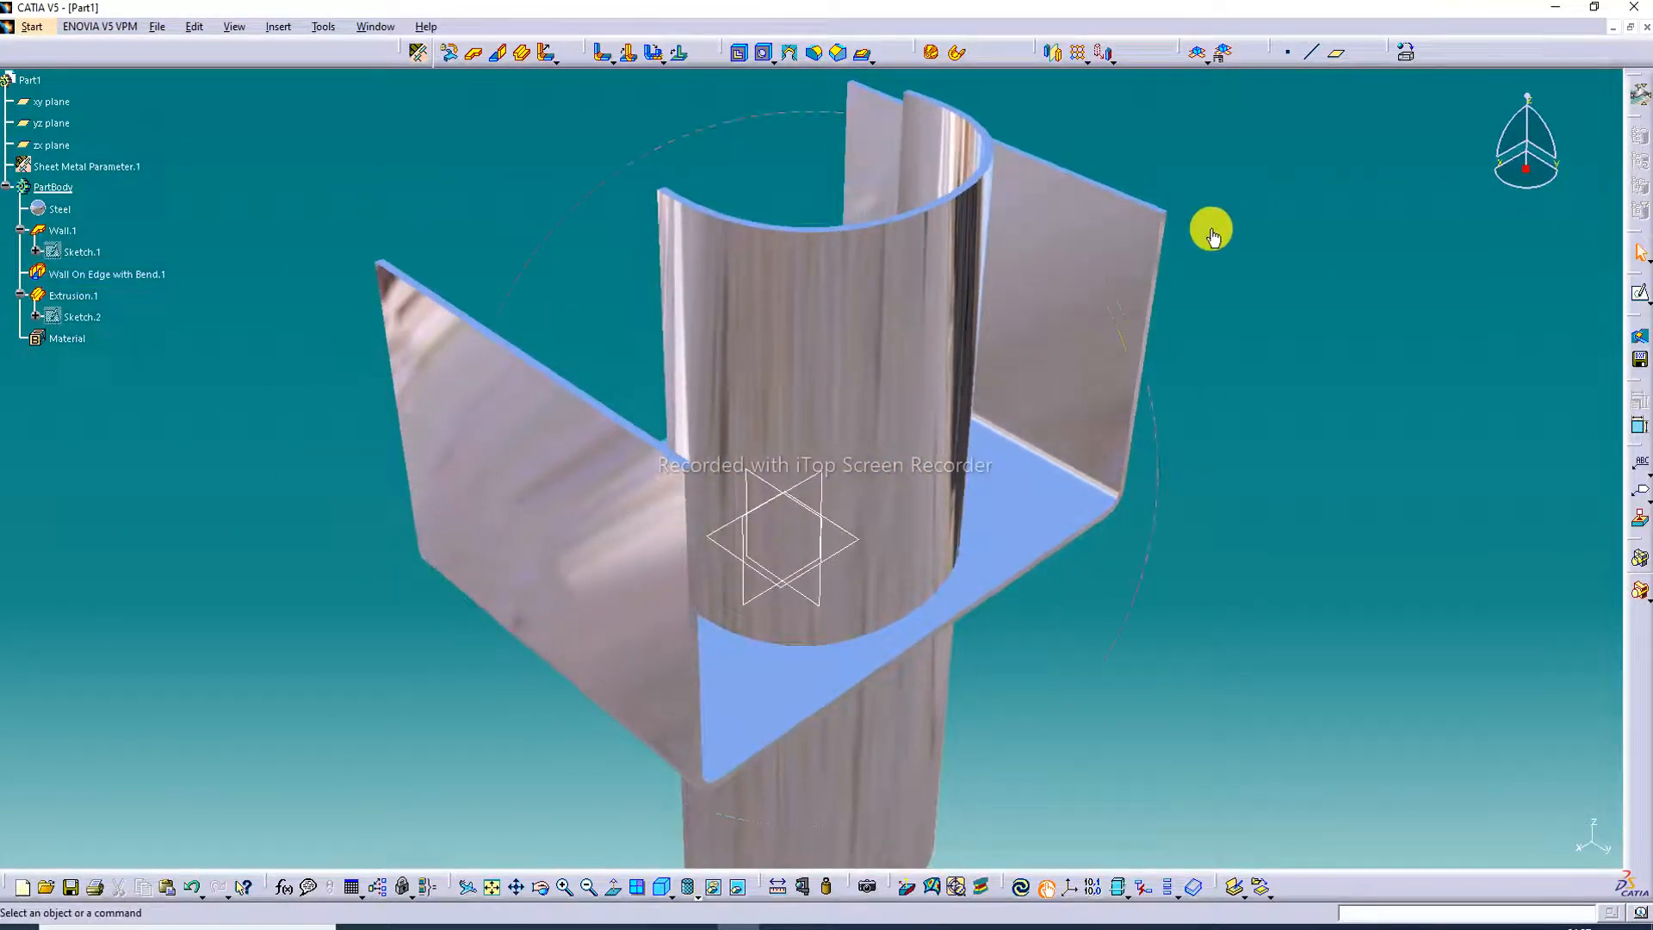
{"action": "left_click", "coordinate": [493, 886]}
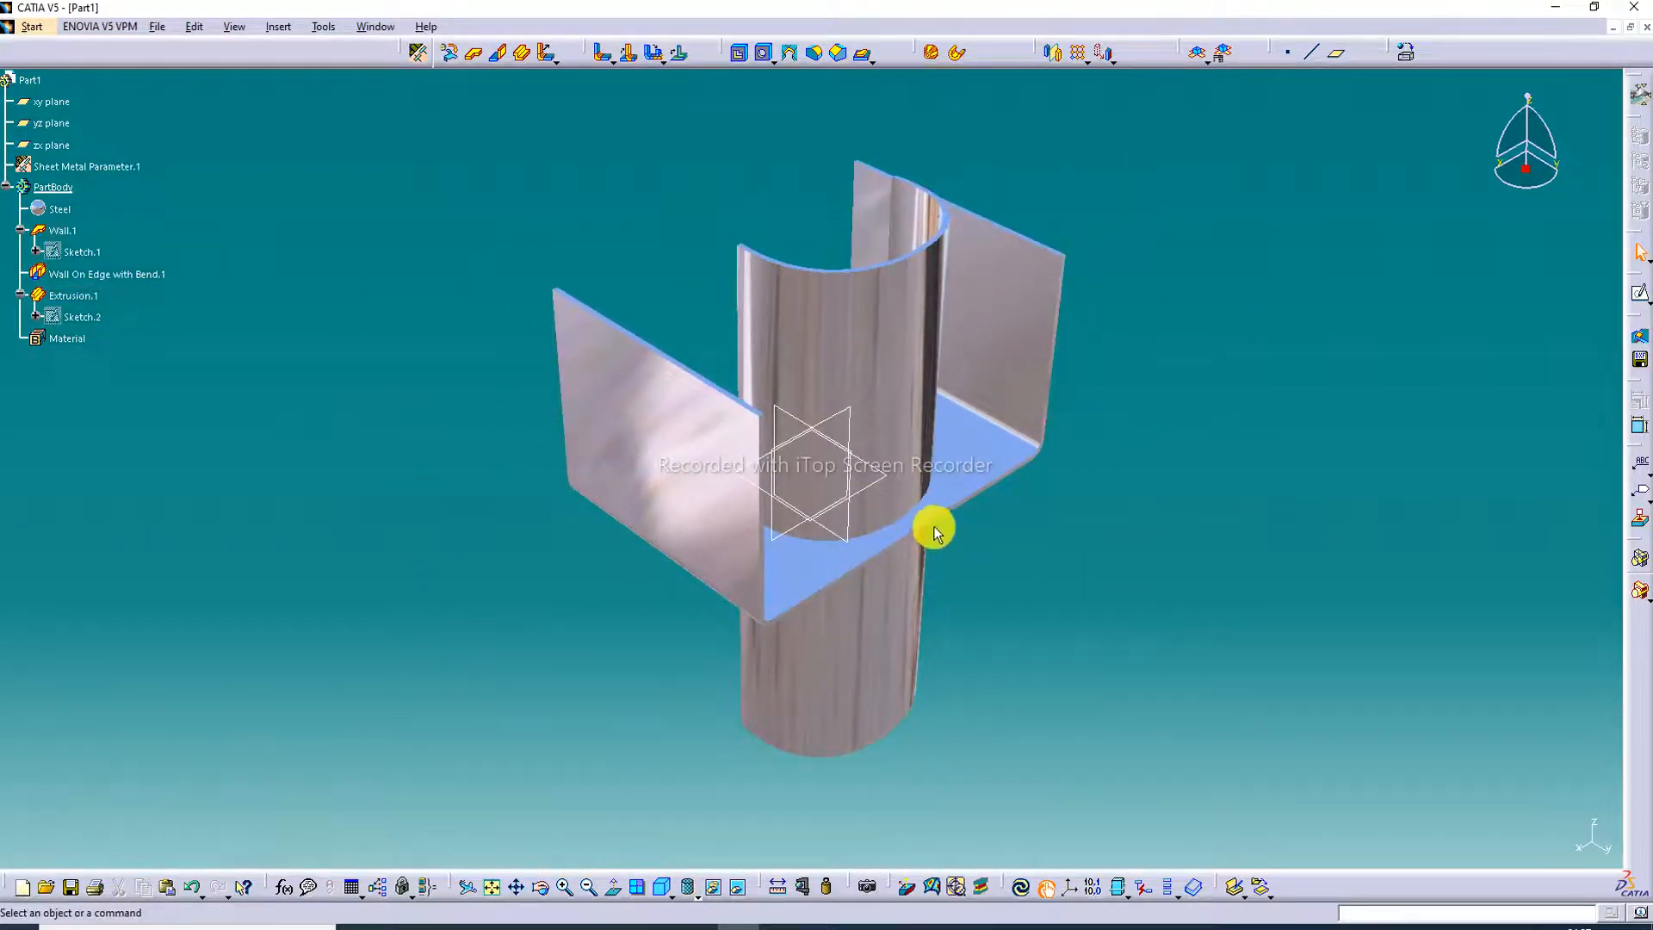
{"action": "mouse_move", "coordinate": [484, 926]}
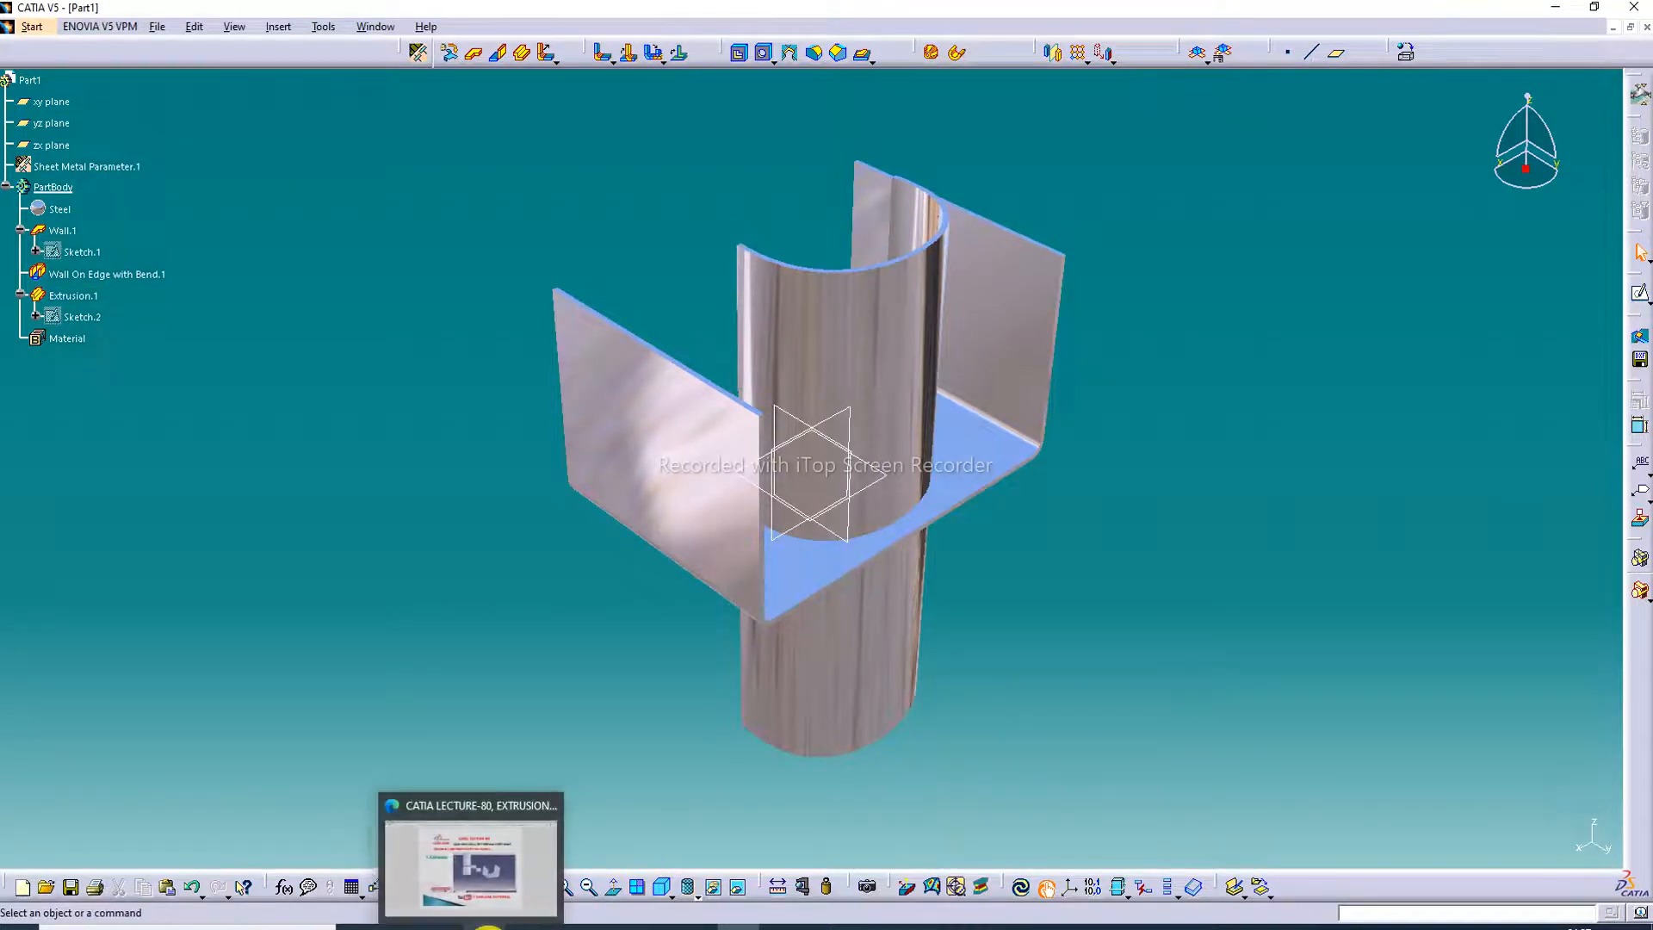